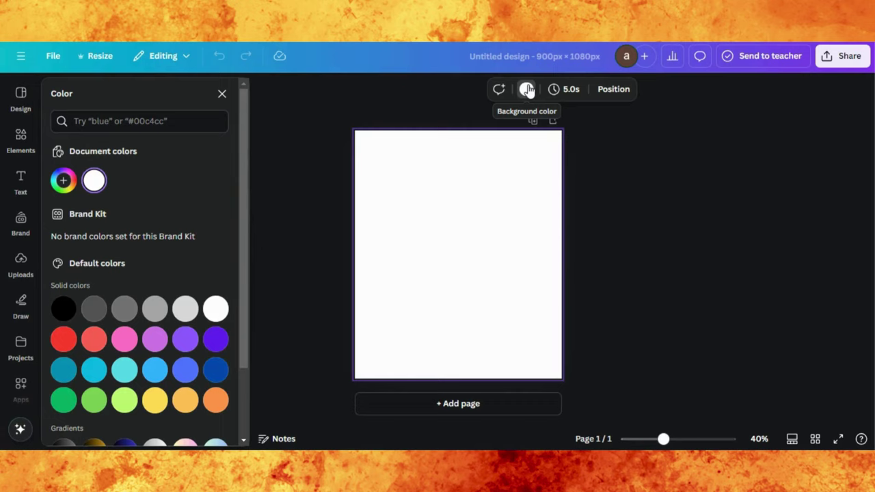
- Set the page background to a custom dark burnt-orange solid colour, about #903609
{"action": "scroll", "coordinate": [173, 301], "scroll_direction": "down", "scroll_amount": 3}
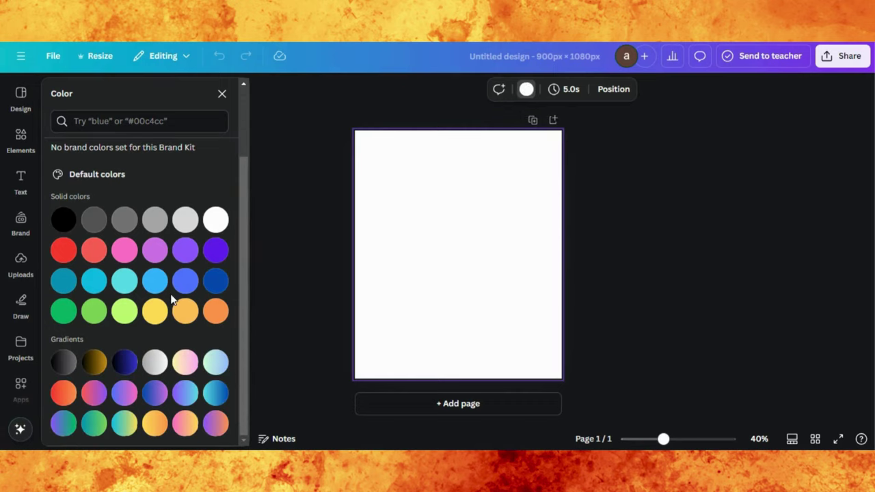
{"action": "scroll", "coordinate": [172, 301], "scroll_direction": "up", "scroll_amount": 3}
{"action": "left_click", "coordinate": [63, 180]}
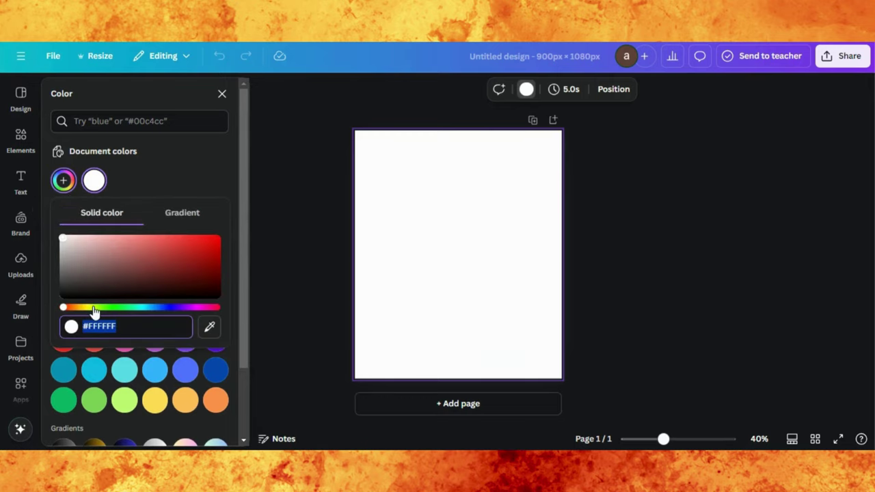
{"action": "left_click", "coordinate": [72, 309]}
{"action": "mouse_move", "coordinate": [201, 264]}
{"action": "left_mouse_down"}
{"action": "mouse_move", "coordinate": [211, 257]}
{"action": "mouse_move", "coordinate": [211, 266]}
{"action": "left_mouse_up"}
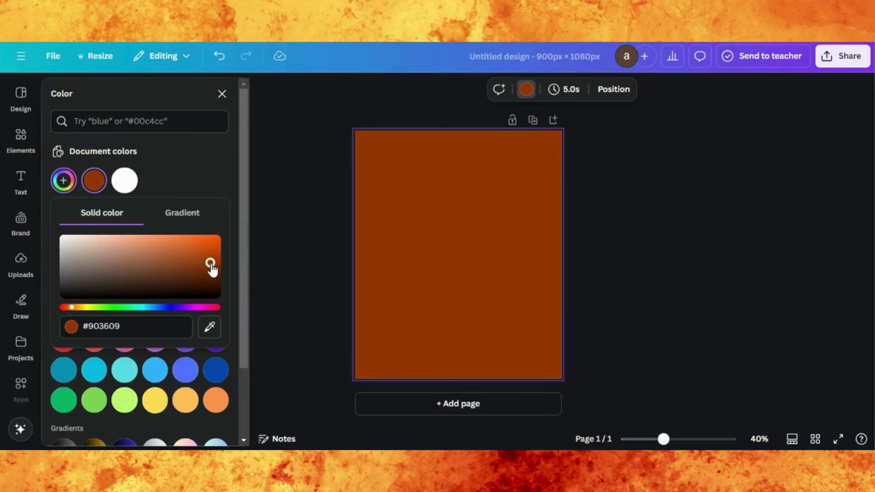
{"action": "left_click", "coordinate": [303, 204]}
{"action": "left_click", "coordinate": [439, 211]}
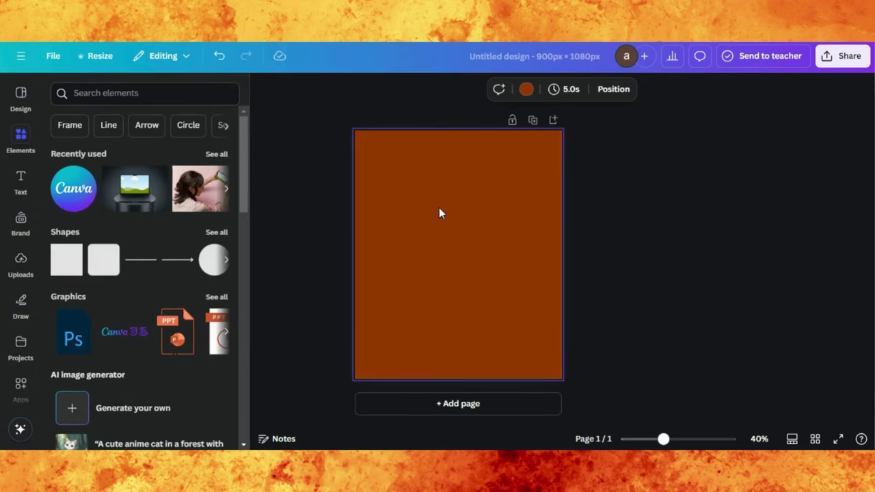
- Add a heading to the page that reads "Mystic Bean"
{"action": "left_click", "coordinate": [21, 179]}
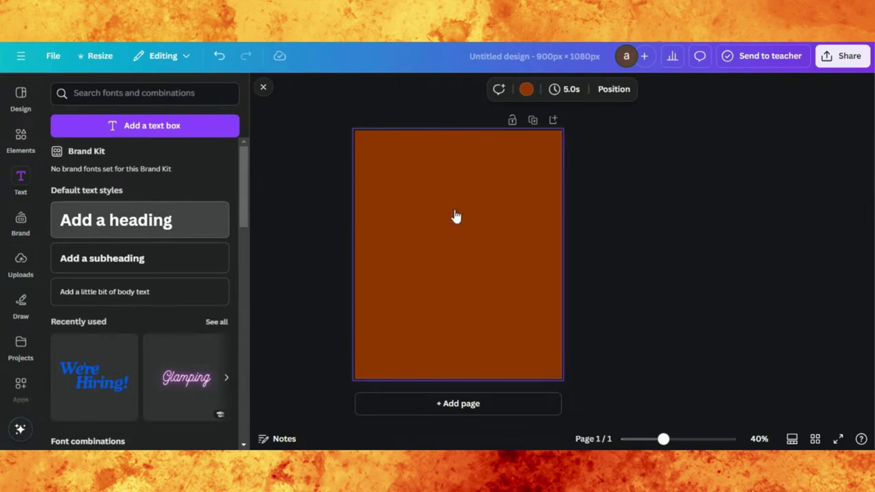
{"action": "type", "text": "Mystic Bean"}
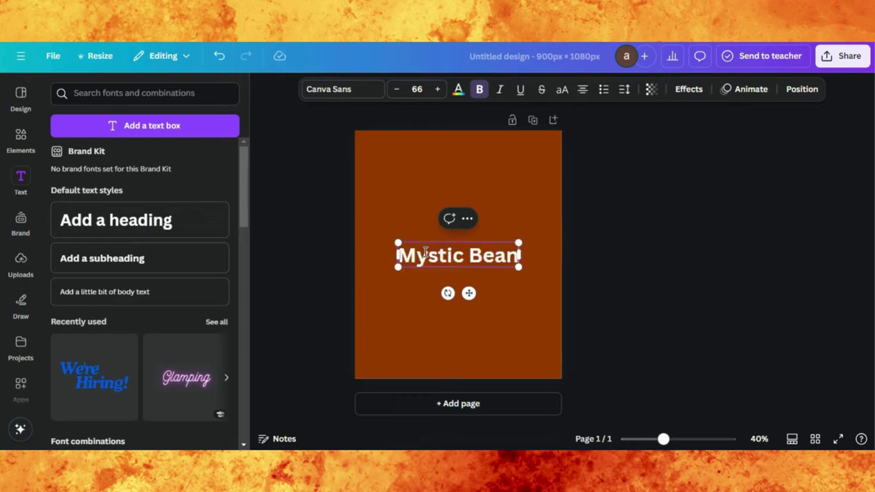
{"action": "left_click", "coordinate": [500, 286]}
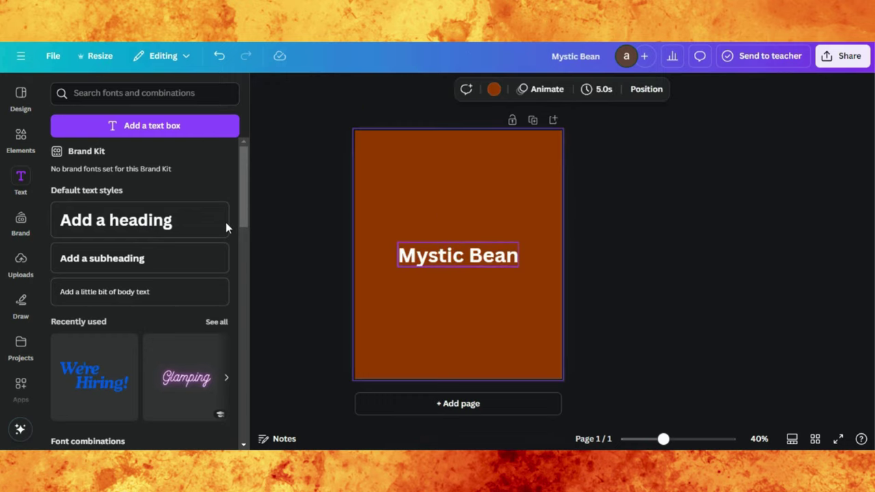
- Add a second heading reading "Coffee" and place it centred just below "Mystic Bean"
{"action": "left_click", "coordinate": [119, 226]}
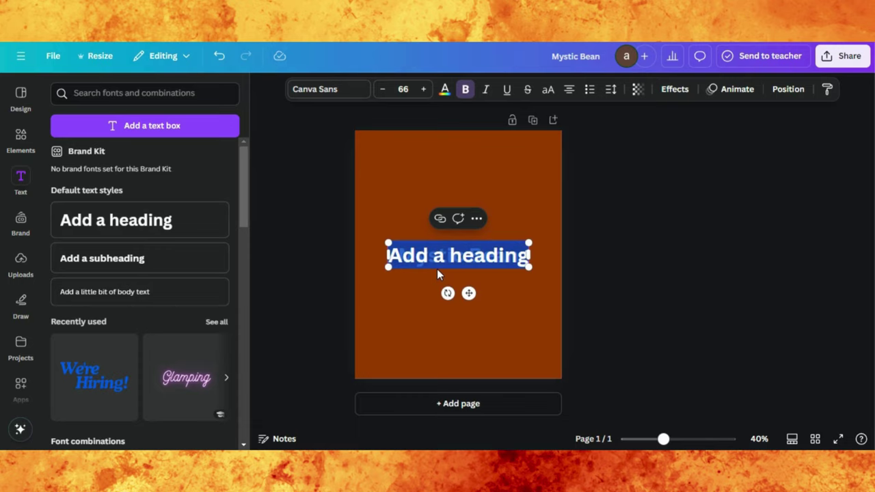
{"action": "type", "text": "Co"}
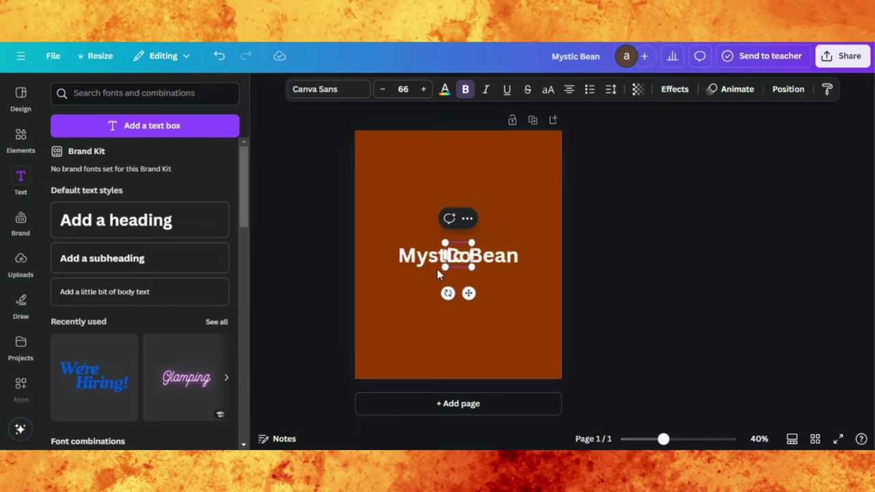
{"action": "type", "text": "ffee"}
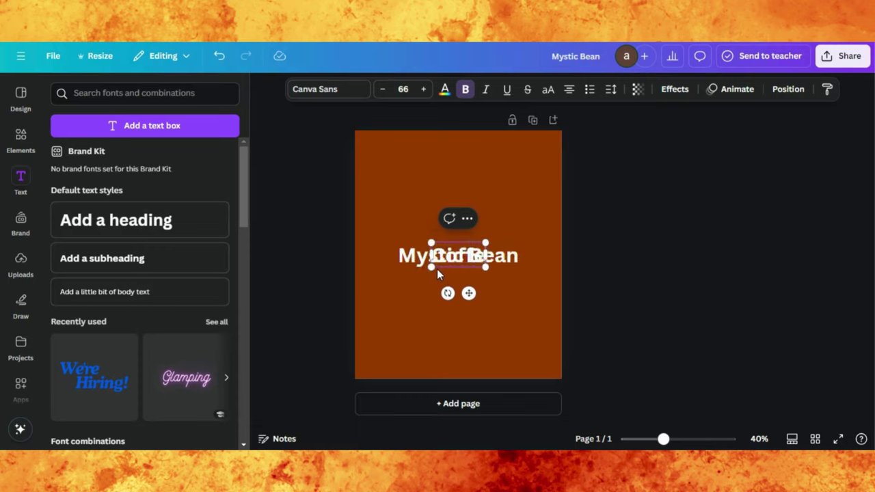
{"action": "left_click_drag", "start_coordinate": [468, 292], "coordinate": [468, 326]}
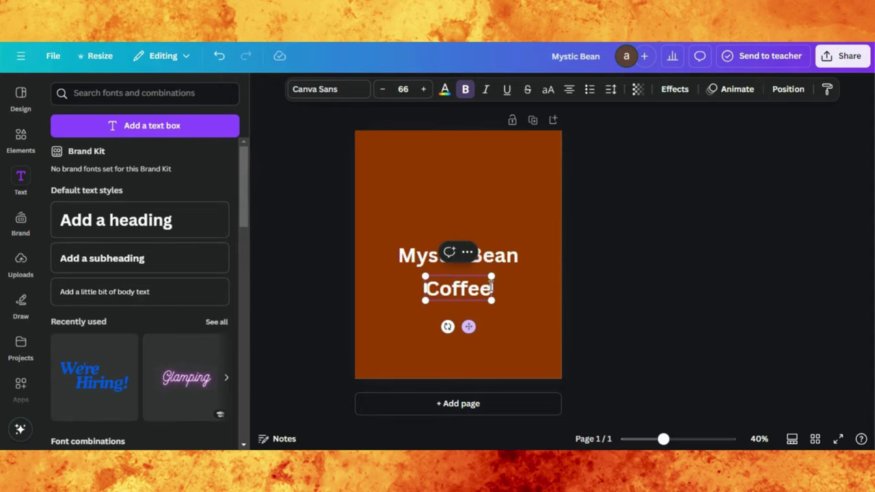
{"action": "left_click", "coordinate": [376, 291]}
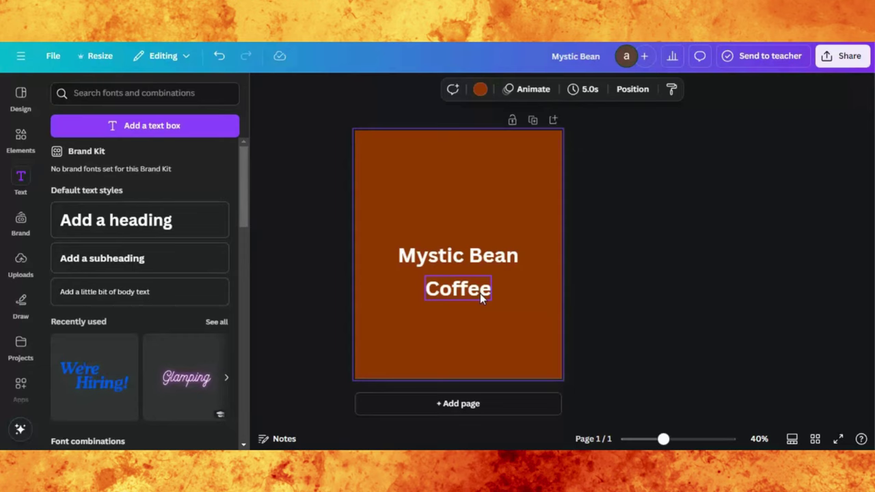
- Switch both the "Coffee" and "Mystic Bean" headings to uppercase
{"action": "left_click", "coordinate": [480, 293]}
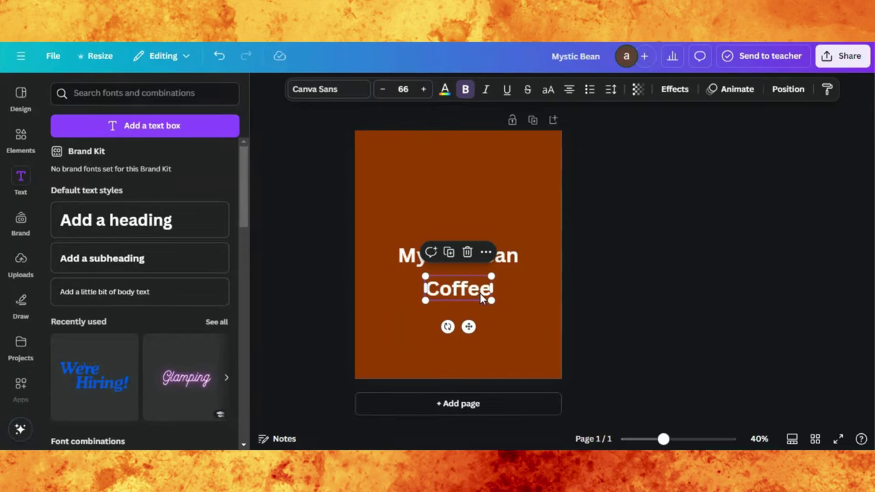
{"action": "left_click", "coordinate": [551, 93]}
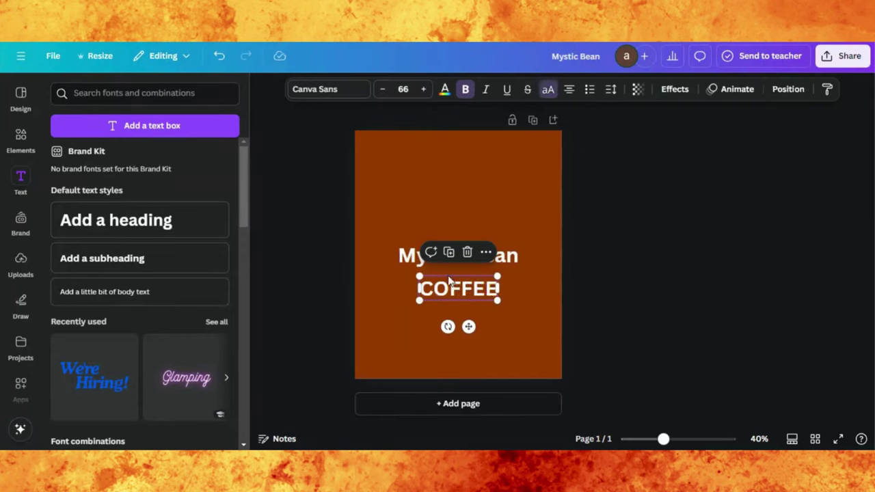
{"action": "left_click", "coordinate": [410, 260]}
{"action": "left_click", "coordinate": [548, 90]}
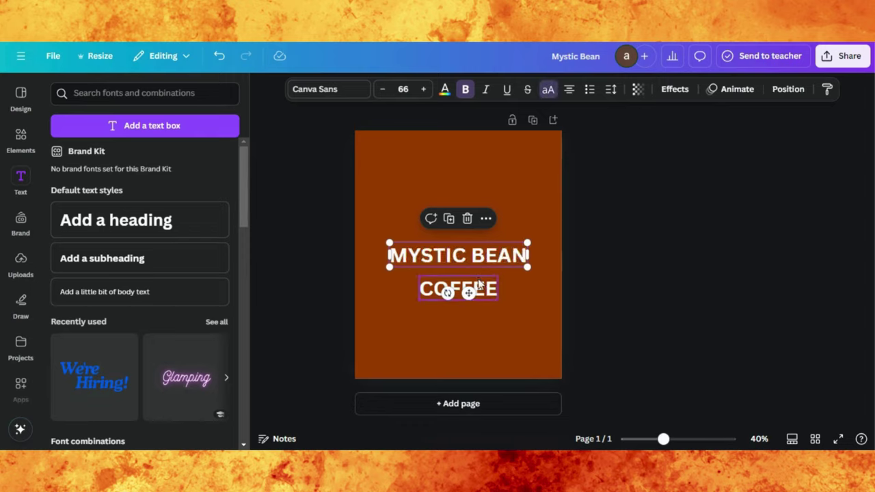
- Restyle COFFEE in the Anton font at size 138 and place it below MYSTIC BEAN, aligned to its right end
{"action": "left_click", "coordinate": [458, 287]}
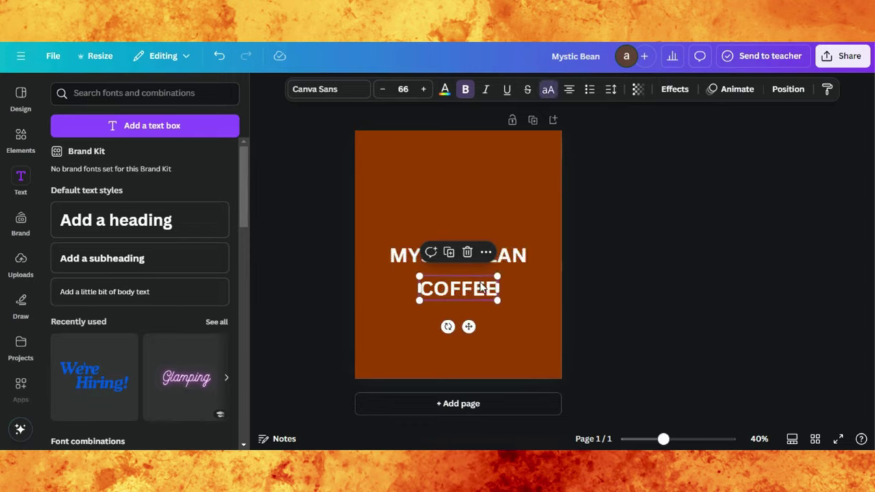
{"action": "left_click", "coordinate": [362, 91]}
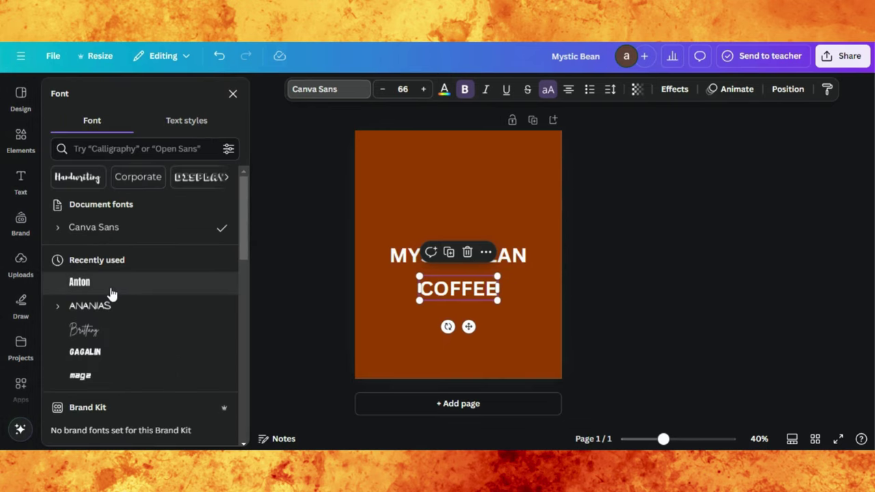
{"action": "left_click", "coordinate": [115, 290]}
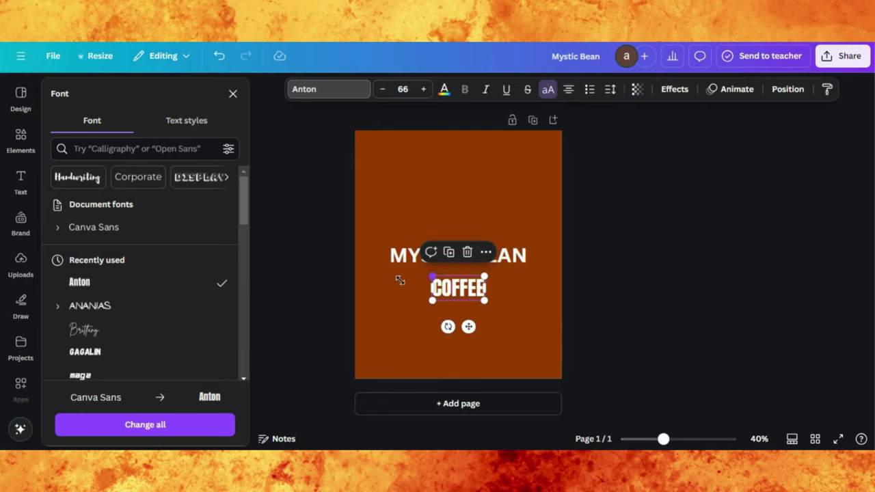
{"action": "left_click_drag", "start_coordinate": [400, 280], "coordinate": [376, 255]}
{"action": "left_click_drag", "start_coordinate": [435, 262], "coordinate": [469, 274]}
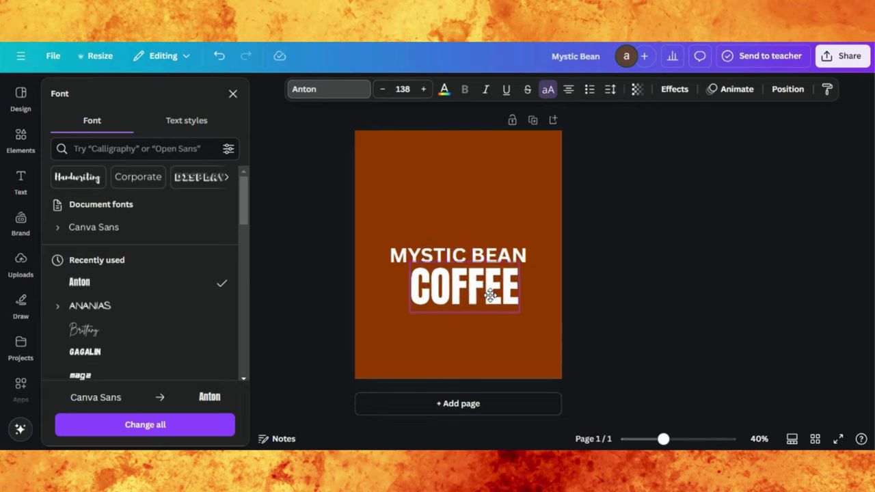
- Restyle MYSTIC BEAN in the Poppins font at size about 55.7 and position it just above COFFEE
{"action": "left_click", "coordinate": [463, 257]}
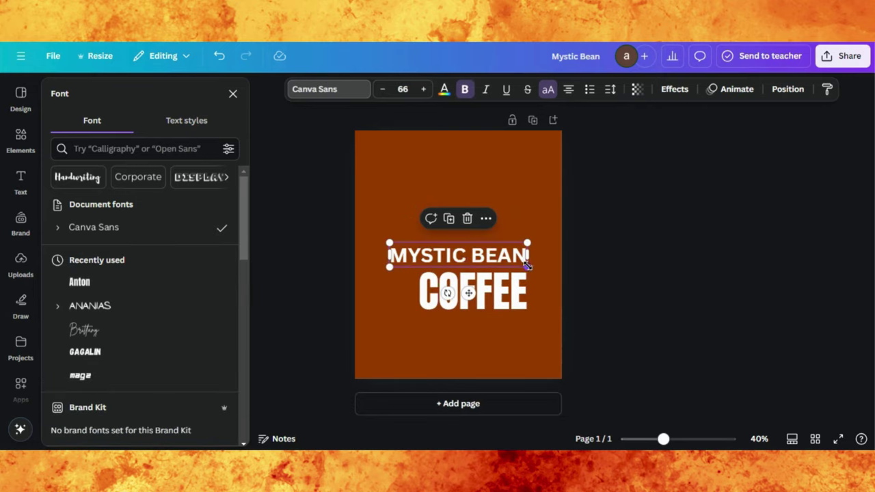
{"action": "left_click_drag", "start_coordinate": [527, 265], "coordinate": [506, 264]}
{"action": "left_click", "coordinate": [361, 89]}
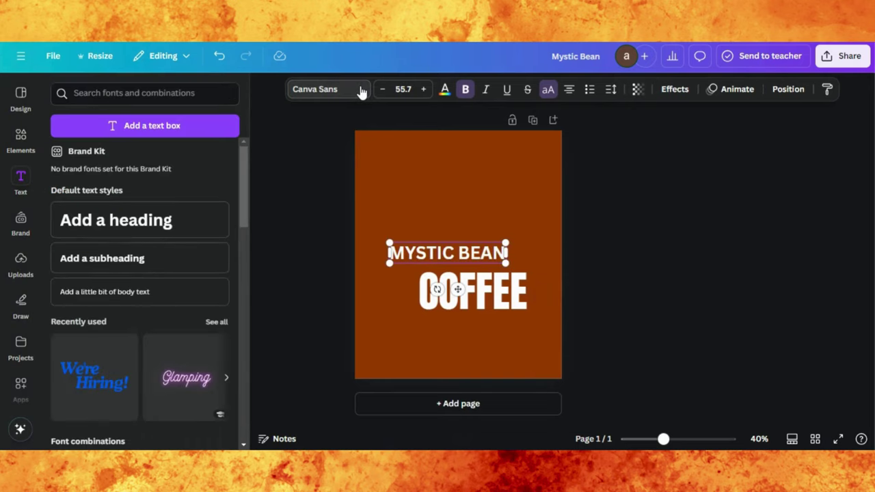
{"action": "left_click", "coordinate": [361, 90]}
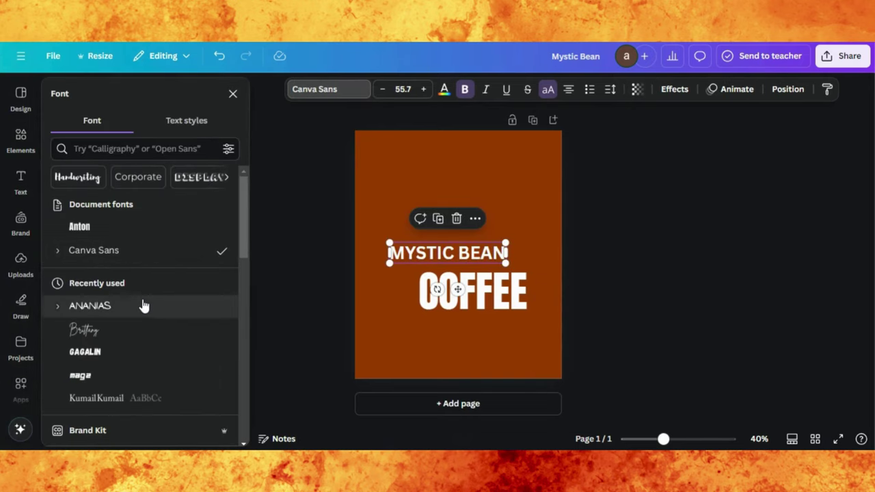
{"action": "left_click", "coordinate": [143, 305]}
{"action": "scroll", "coordinate": [126, 290], "scroll_direction": "down", "scroll_amount": 3}
{"action": "left_click", "coordinate": [126, 290]}
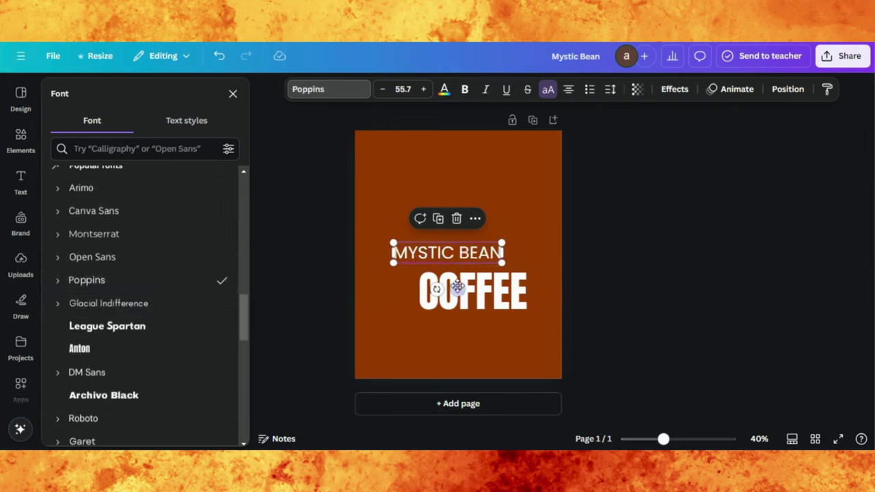
{"action": "left_click_drag", "start_coordinate": [458, 291], "coordinate": [448, 297]}
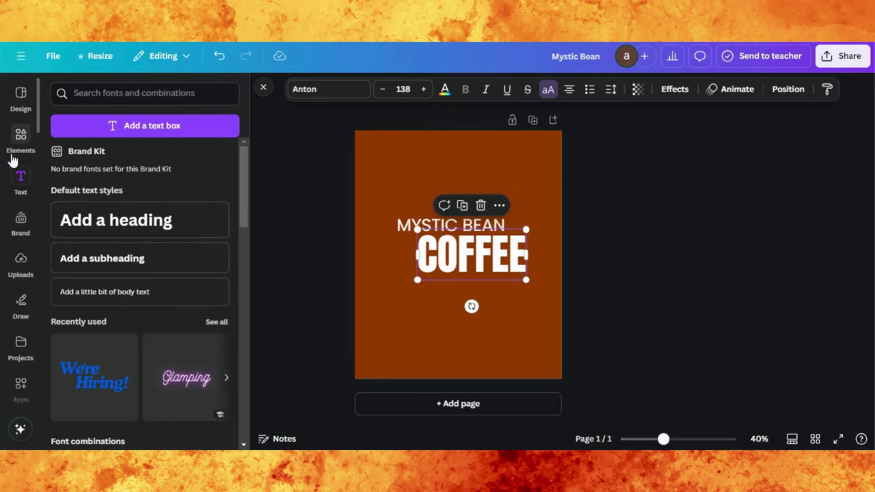
- Add a straight line spanning the width of the title block and place it between MYSTIC BEAN and COFFEE
{"action": "left_click", "coordinate": [22, 137]}
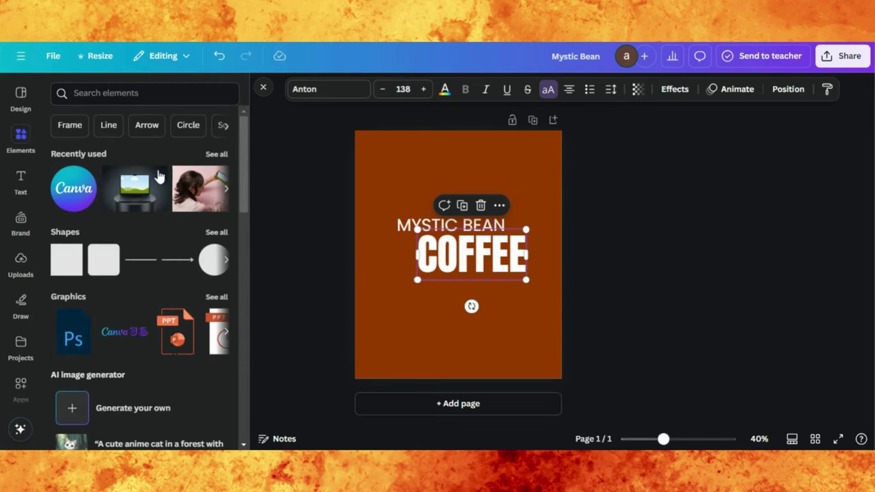
{"action": "left_click", "coordinate": [135, 267]}
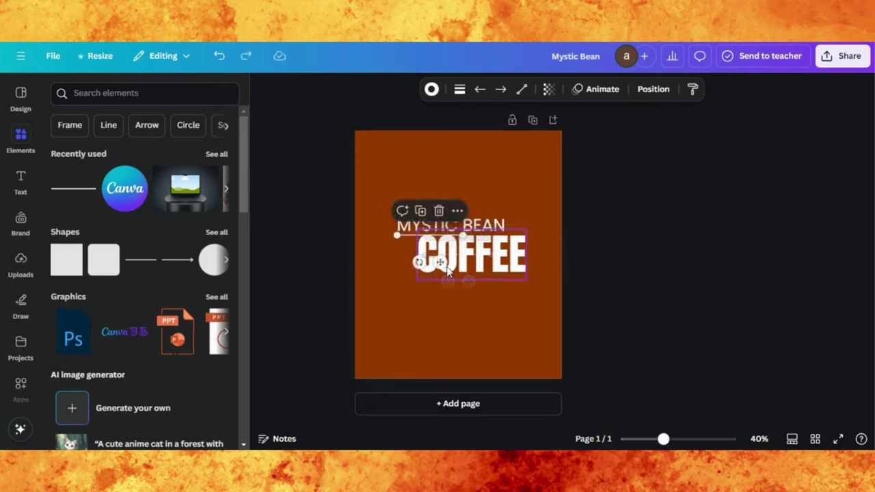
{"action": "left_click_drag", "start_coordinate": [433, 256], "coordinate": [514, 311]}
{"action": "left_click_drag", "start_coordinate": [459, 337], "coordinate": [468, 336]}
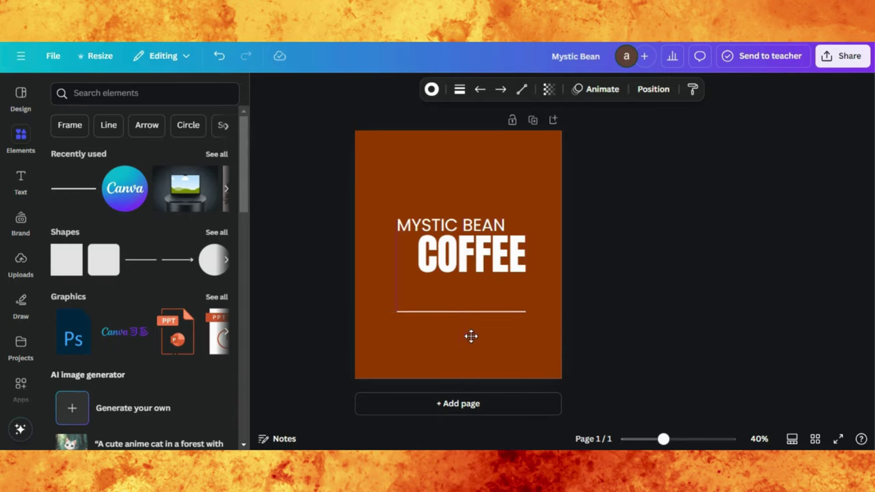
{"action": "left_click_drag", "start_coordinate": [471, 336], "coordinate": [472, 258]}
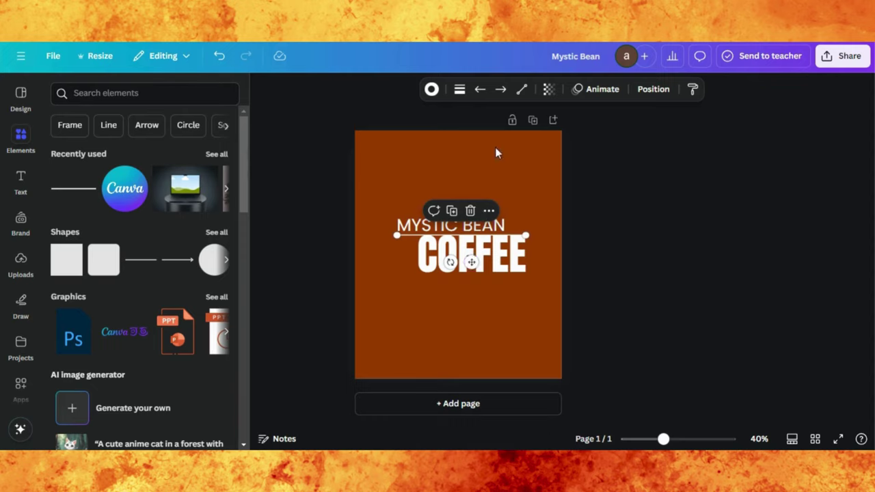
- Set the line's weight to 13 and shift the line slightly up, just above COFFEE
{"action": "left_click", "coordinate": [459, 90]}
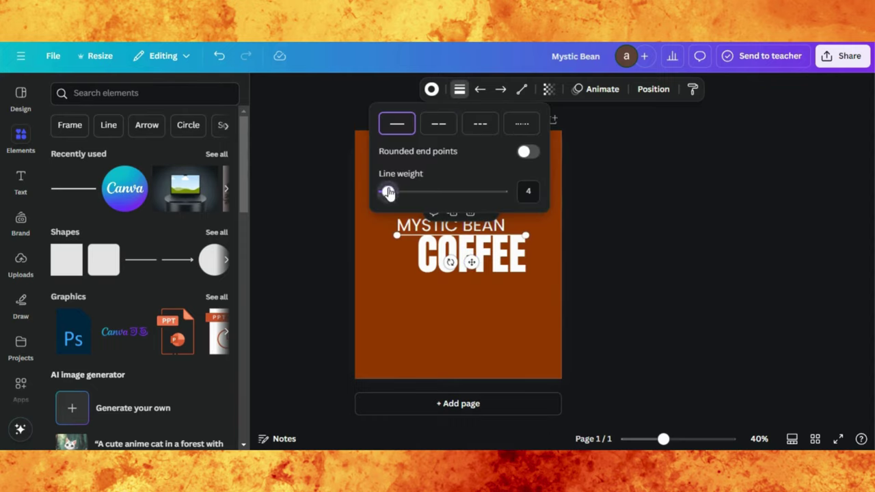
{"action": "left_click_drag", "start_coordinate": [388, 191], "coordinate": [399, 191]}
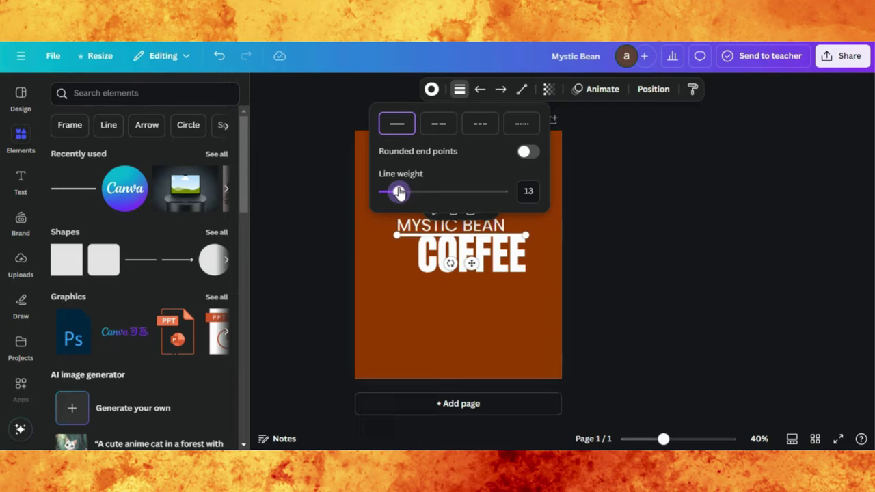
{"action": "left_click", "coordinate": [471, 262]}
{"action": "left_click_drag", "start_coordinate": [471, 262], "coordinate": [471, 258]}
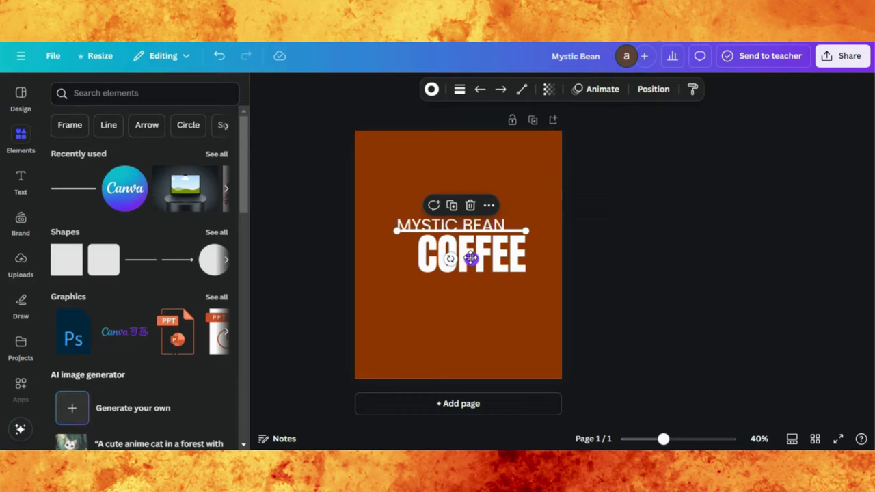
{"action": "left_click", "coordinate": [506, 309]}
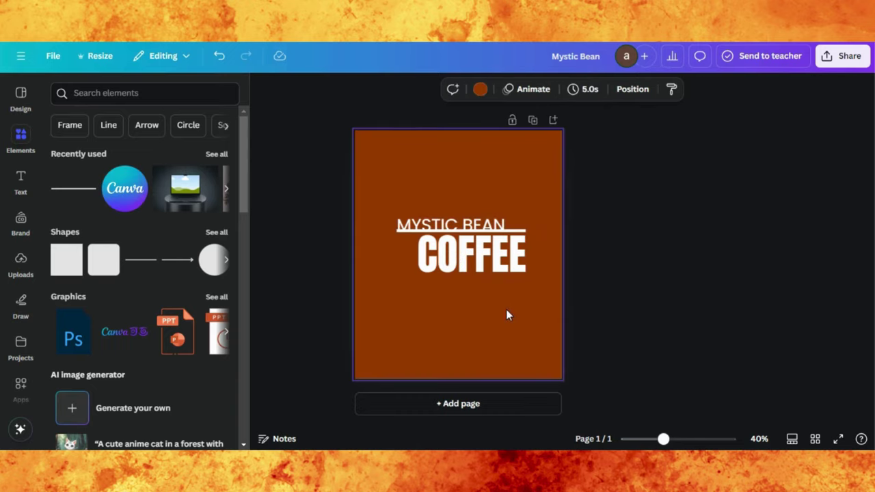
{"action": "left_click", "coordinate": [518, 234]}
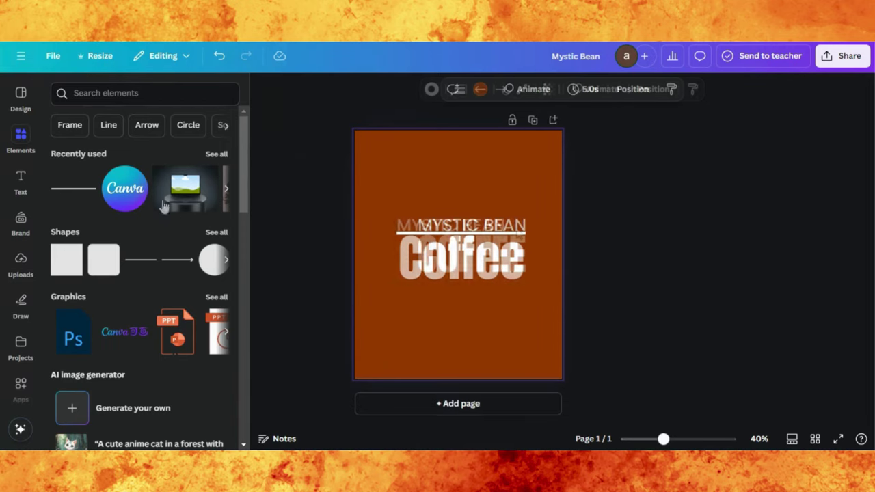
- Add the roasted bean pile from the coffee beans graphics and enlarge it to span the full width of the poster's bottom edge
{"action": "left_click", "coordinate": [141, 92]}
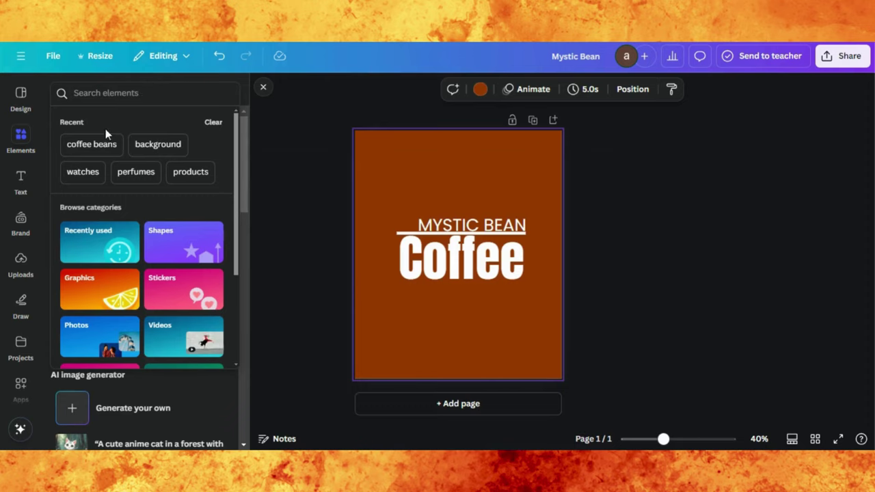
{"action": "left_click", "coordinate": [88, 145]}
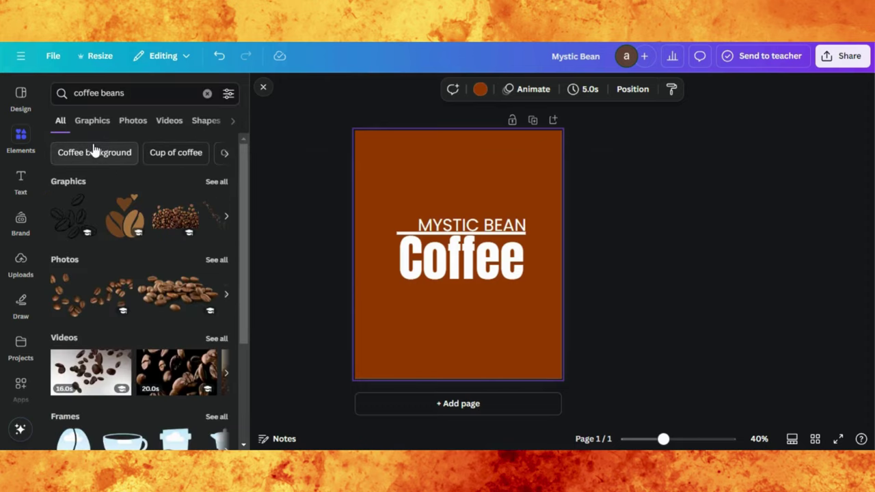
{"action": "left_click", "coordinate": [92, 120]}
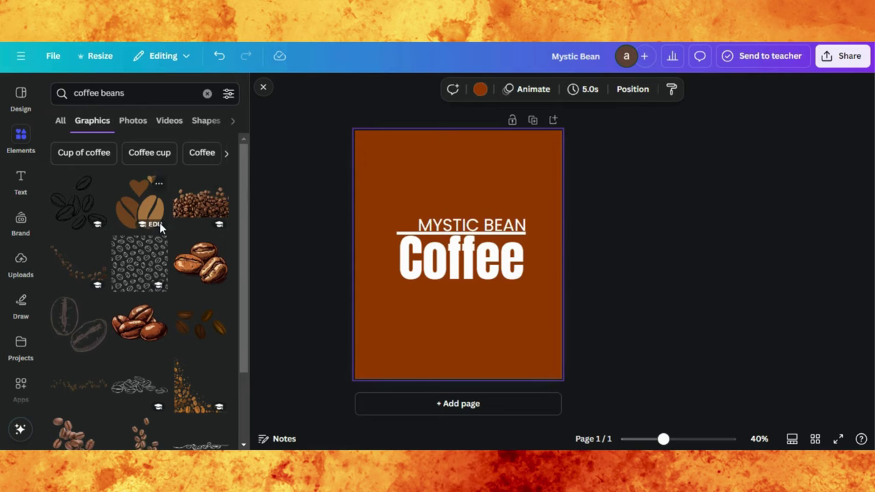
{"action": "left_click", "coordinate": [206, 213]}
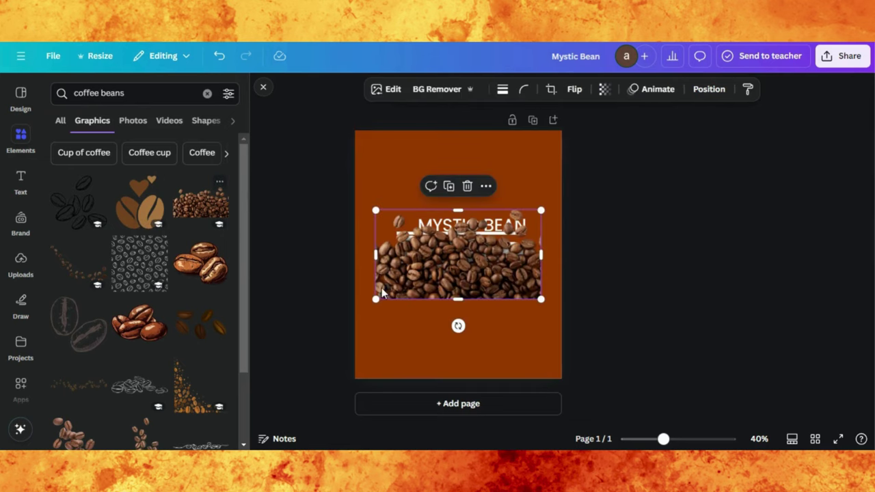
{"action": "left_click_drag", "start_coordinate": [439, 281], "coordinate": [437, 359]}
{"action": "left_click_drag", "start_coordinate": [377, 289], "coordinate": [351, 276]}
{"action": "left_click_drag", "start_coordinate": [538, 276], "coordinate": [561, 275]}
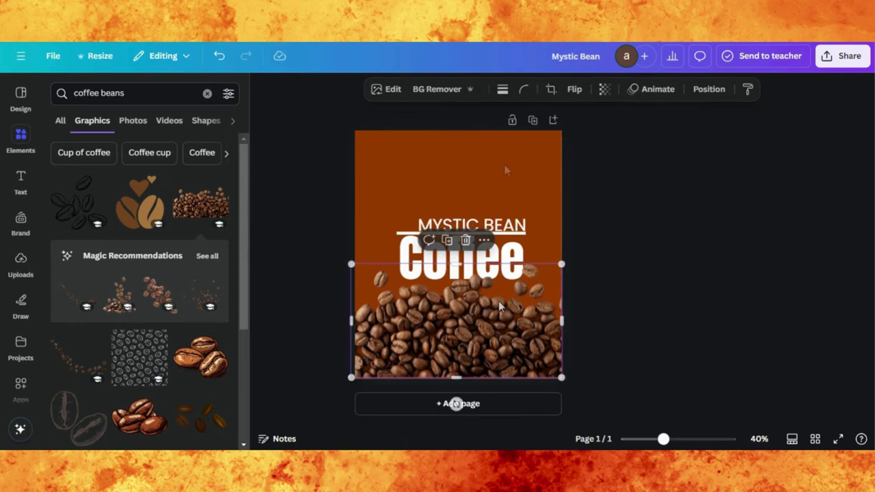
{"action": "key", "text": "Escape"}
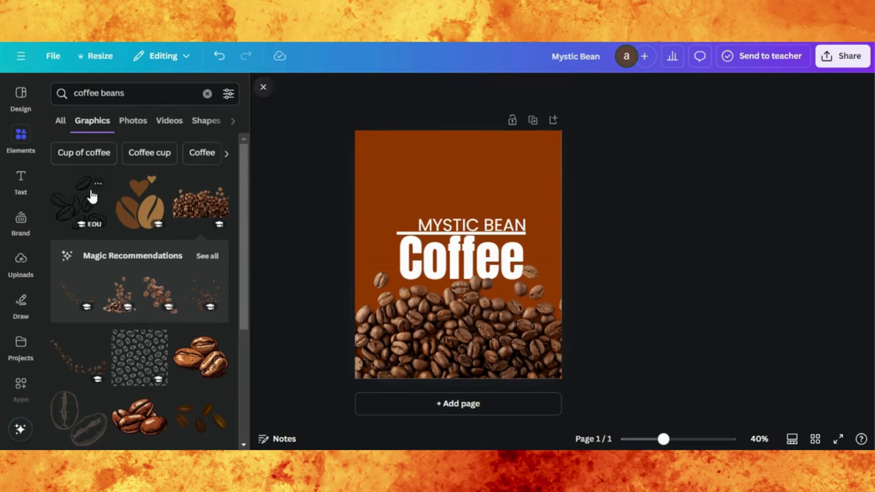
- Add the illustrated coffee bean cluster graphic and place it in the poster's upper-right corner
{"action": "scroll", "coordinate": [160, 367], "scroll_direction": "down", "scroll_amount": 3}
{"action": "left_click", "coordinate": [143, 354]}
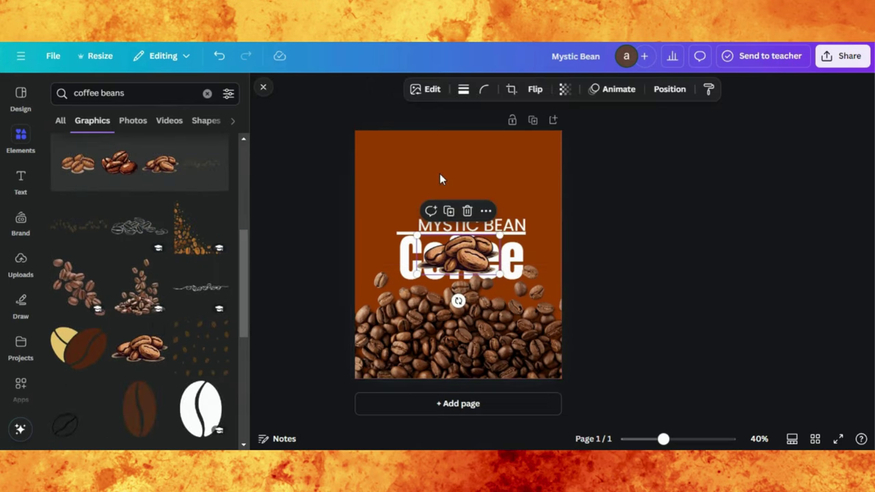
{"action": "left_click_drag", "start_coordinate": [472, 262], "coordinate": [528, 157]}
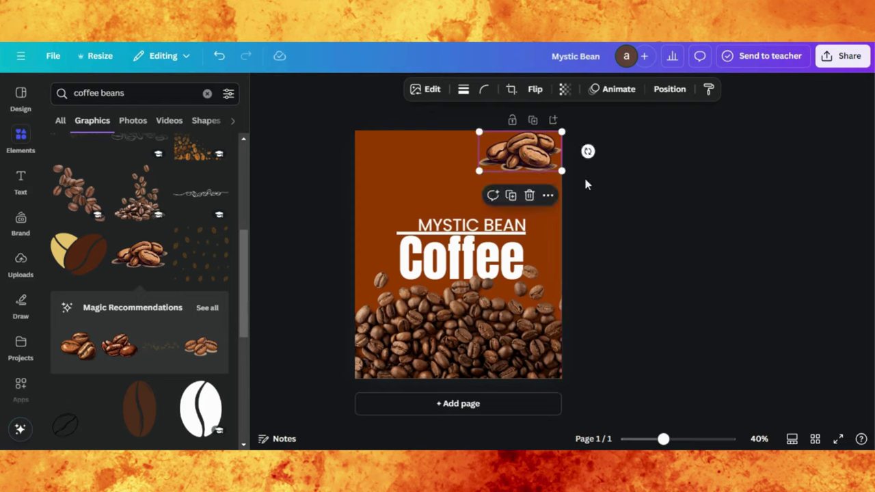
{"action": "left_click", "coordinate": [637, 209]}
- Recolor the Coffee text dark brown with a color sampled from the bean pile image
{"action": "left_click", "coordinate": [435, 230]}
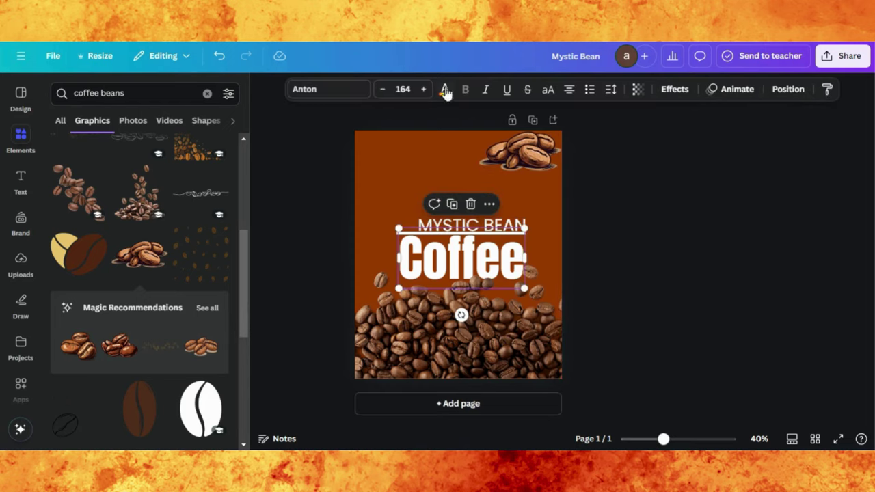
{"action": "left_click", "coordinate": [445, 91]}
{"action": "left_click", "coordinate": [184, 293]}
{"action": "left_click", "coordinate": [63, 180]}
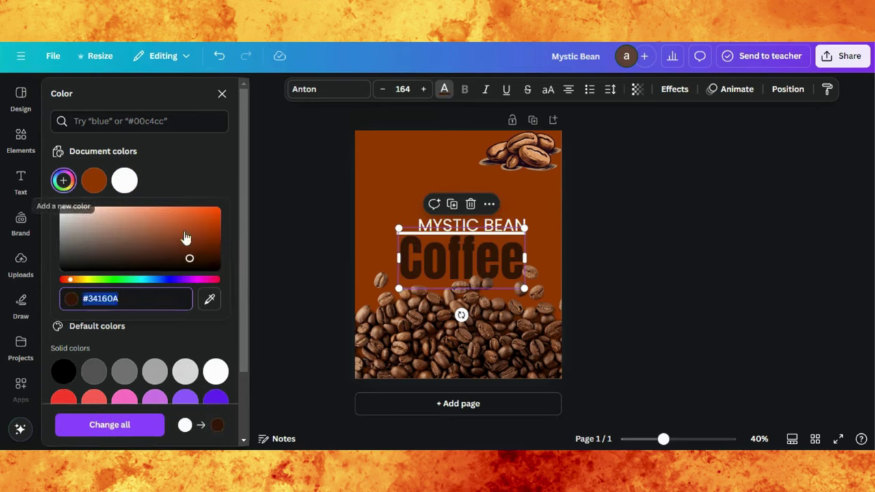
{"action": "left_click", "coordinate": [209, 299]}
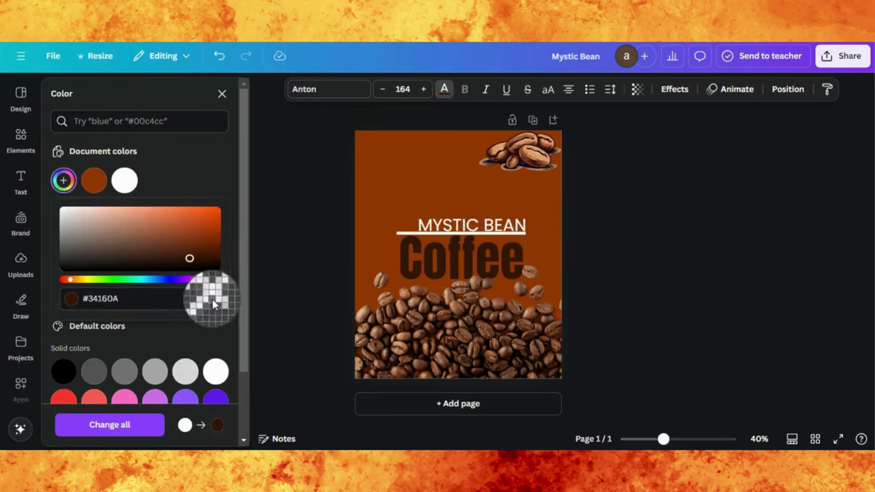
{"action": "left_click", "coordinate": [434, 338]}
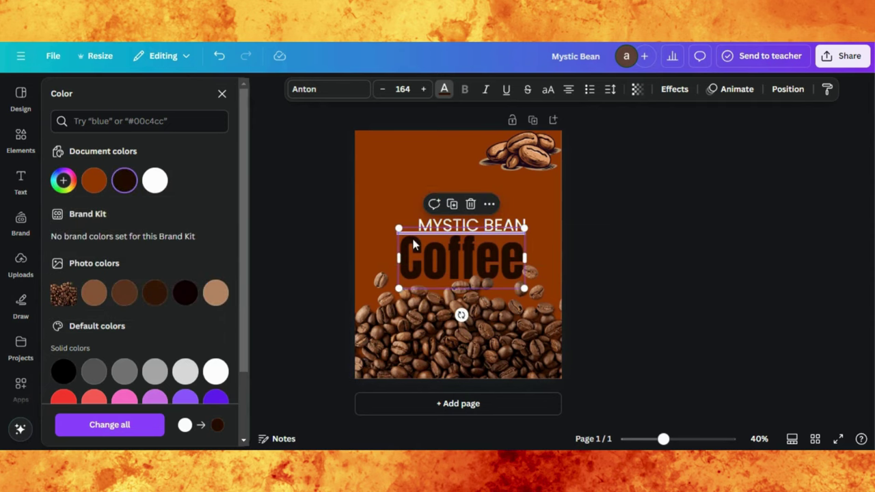
- Apply the same dark brown document color to the MYSTIC BEAN text and the dividing line
{"action": "left_click", "coordinate": [438, 224]}
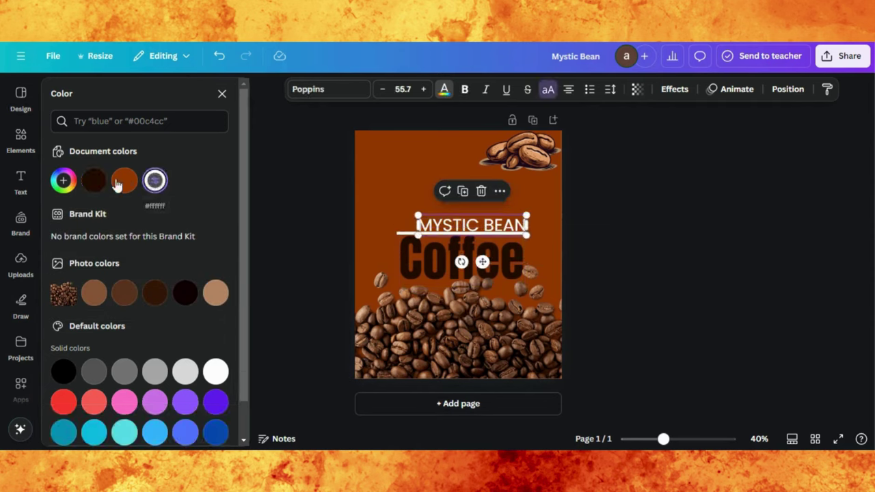
{"action": "left_click", "coordinate": [93, 180]}
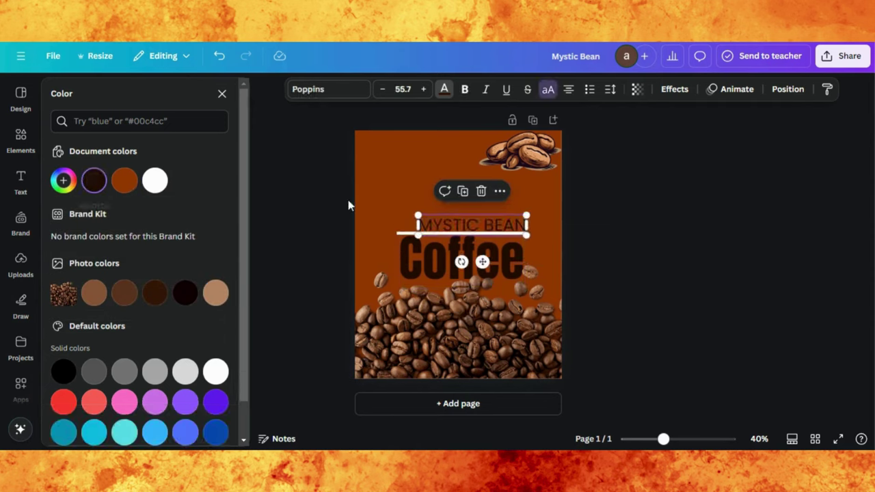
{"action": "left_click", "coordinate": [397, 232]}
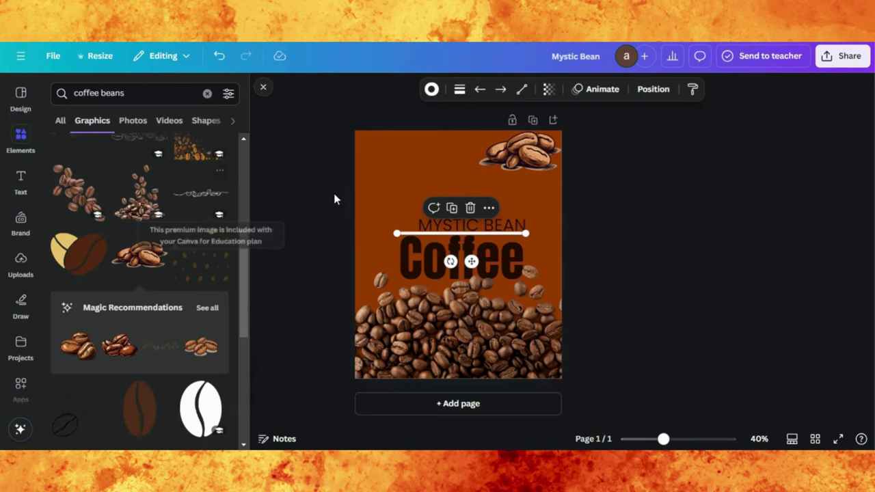
{"action": "left_click", "coordinate": [432, 89]}
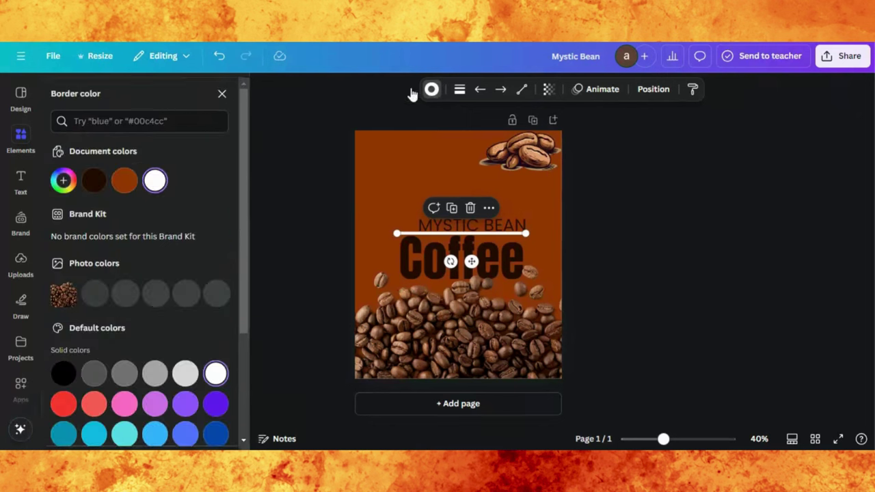
{"action": "left_click", "coordinate": [94, 180]}
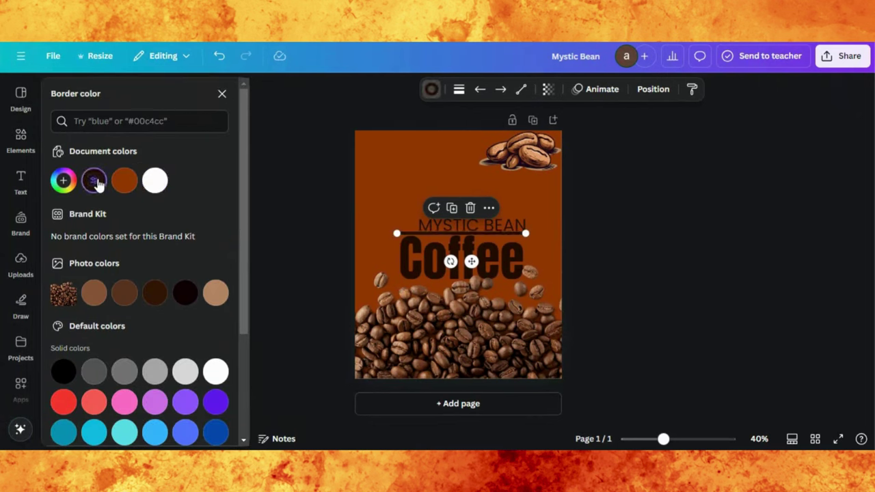
{"action": "left_click", "coordinate": [285, 229]}
- Add the recommended three-bean graphic, shrink it and place it on the dividing line just left of MYSTIC BEAN
{"action": "left_click", "coordinate": [517, 152]}
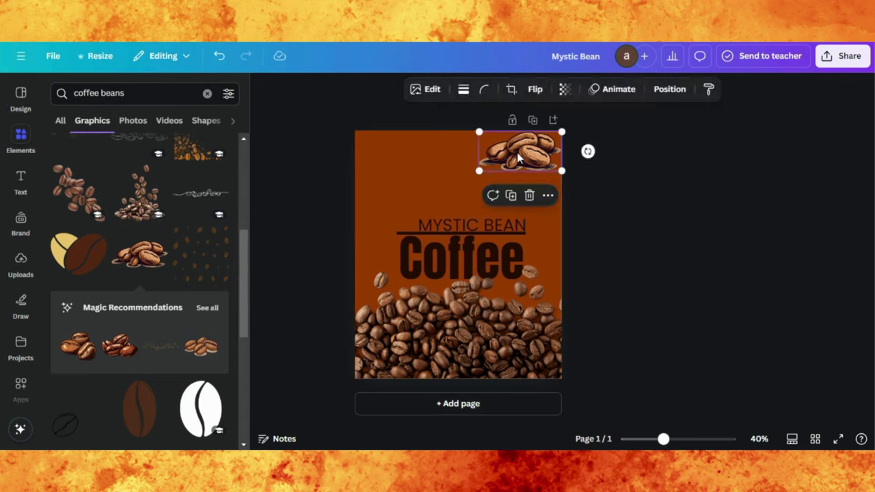
{"action": "left_click", "coordinate": [77, 345]}
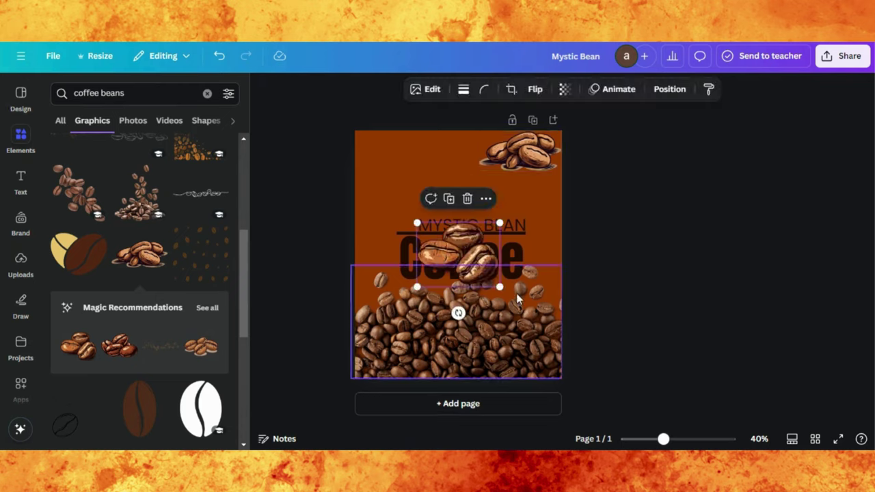
{"action": "left_click_drag", "start_coordinate": [500, 287], "coordinate": [408, 221]}
{"action": "left_click", "coordinate": [655, 207]}
- Download the poster as a PNG at size 3.125 (2,813 × 3,375 px)
{"action": "left_click", "coordinate": [836, 58]}
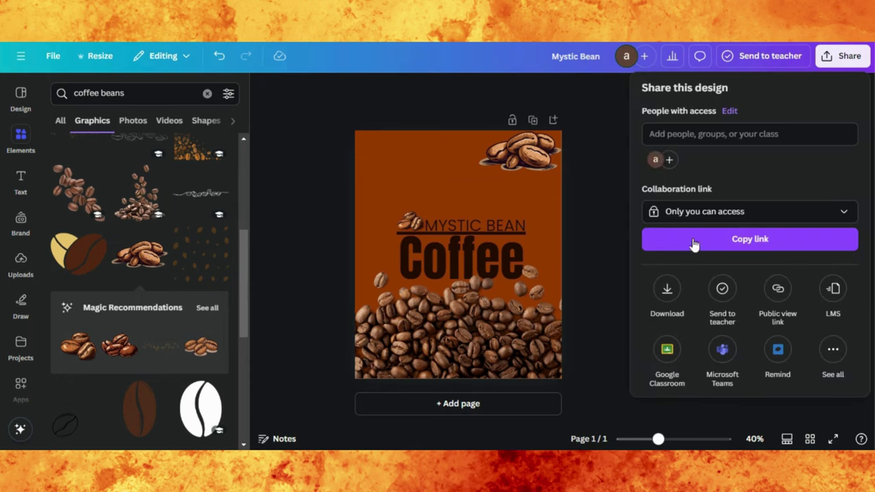
{"action": "left_click", "coordinate": [666, 290]}
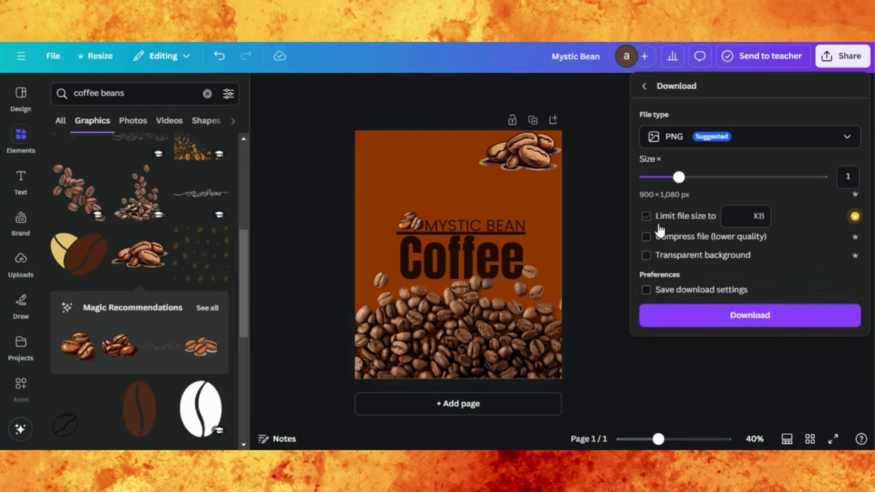
{"action": "left_click_drag", "start_coordinate": [678, 177], "coordinate": [867, 177]}
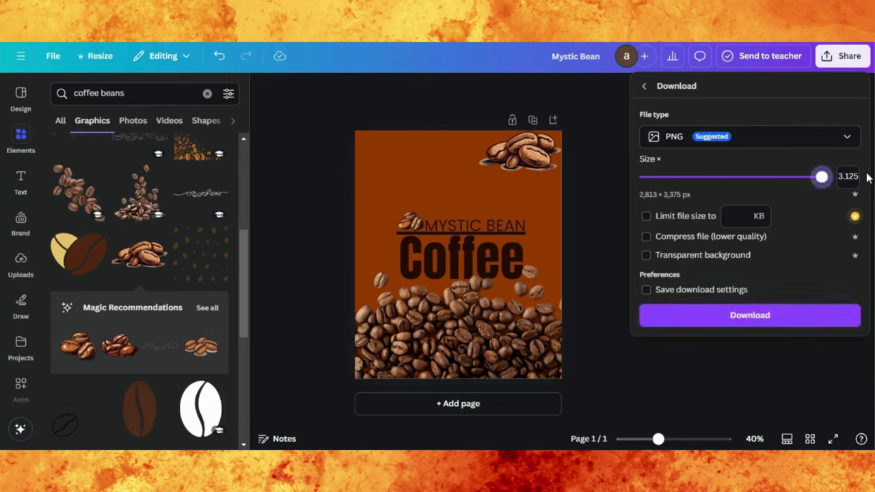
{"action": "left_click", "coordinate": [705, 322]}
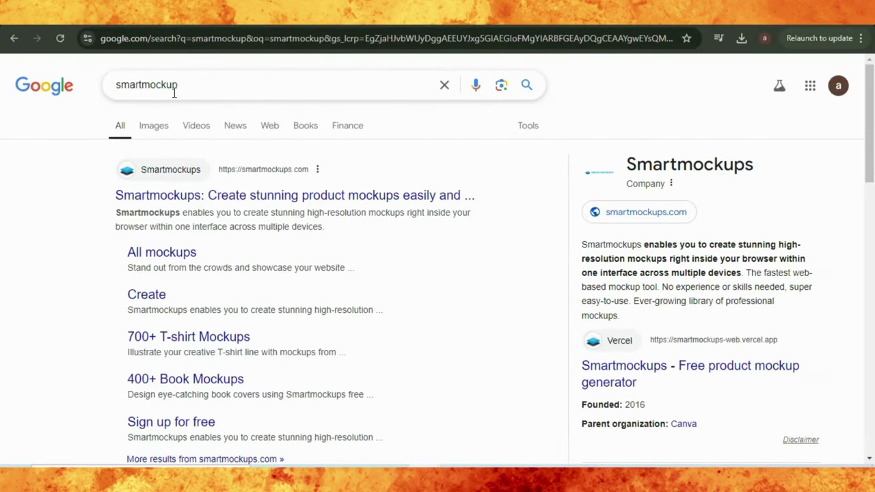
- Open the Smartmockups site from the Google results, go to the Beverages packaging mockups and reject all cookies
{"action": "left_click", "coordinate": [209, 200]}
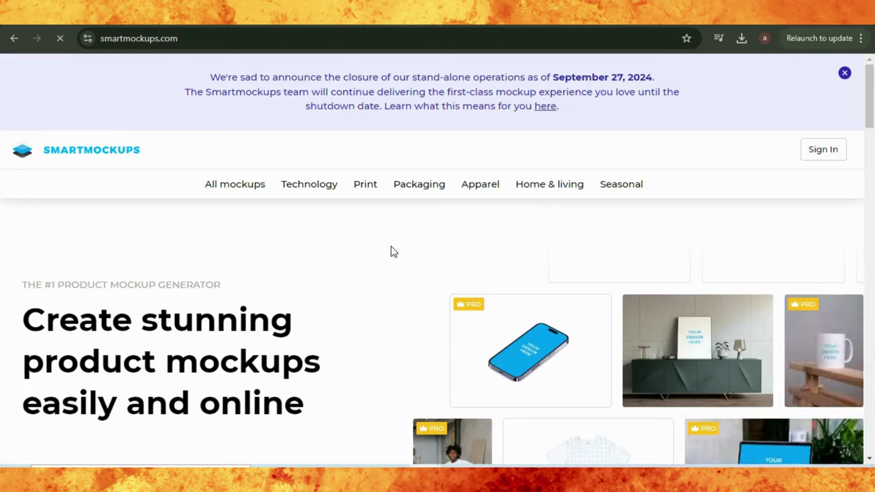
{"action": "mouse_move", "coordinate": [425, 199]}
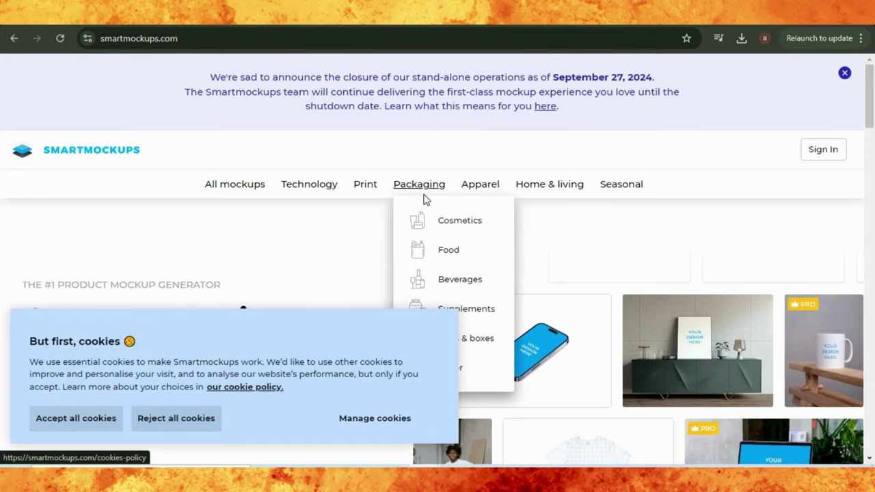
{"action": "left_click", "coordinate": [455, 285]}
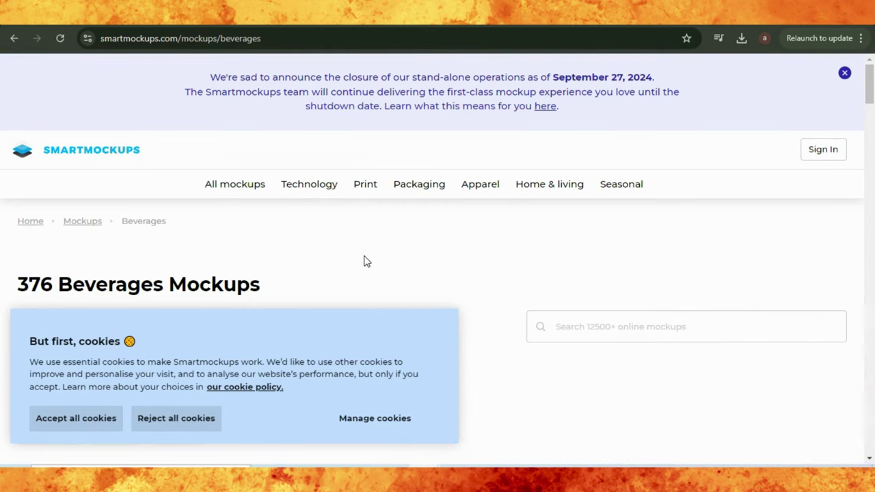
{"action": "left_click", "coordinate": [160, 424]}
- Browse the beverage mockups and open the Cup on the wooden desk outdoors mockup
{"action": "scroll", "coordinate": [400, 262], "scroll_direction": "down", "scroll_amount": 3}
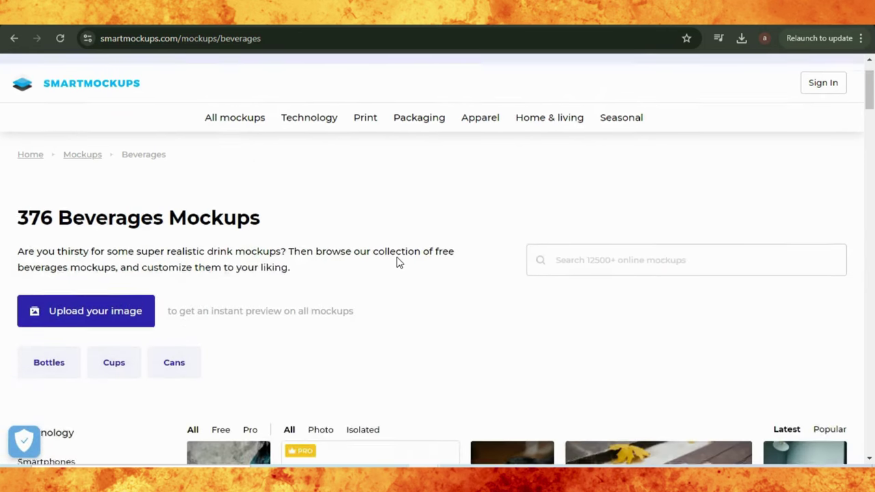
{"action": "scroll", "coordinate": [399, 262], "scroll_direction": "down", "scroll_amount": 3}
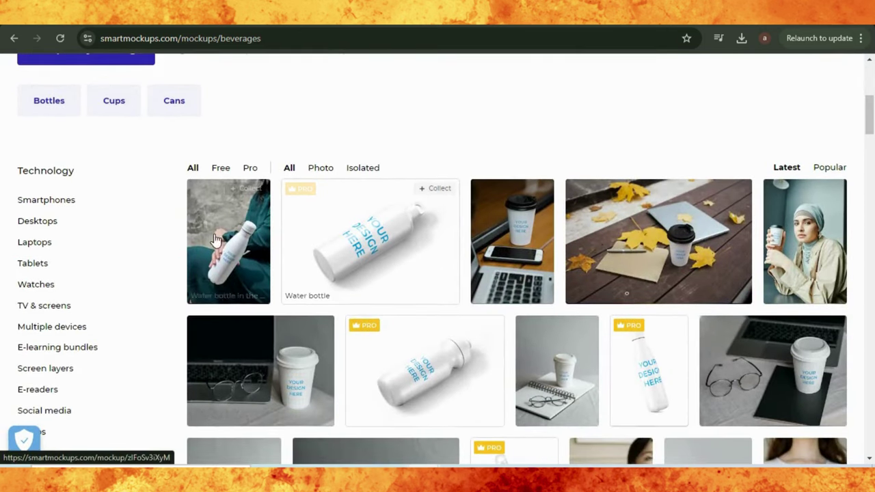
{"action": "scroll", "coordinate": [462, 221], "scroll_direction": "down", "scroll_amount": 1}
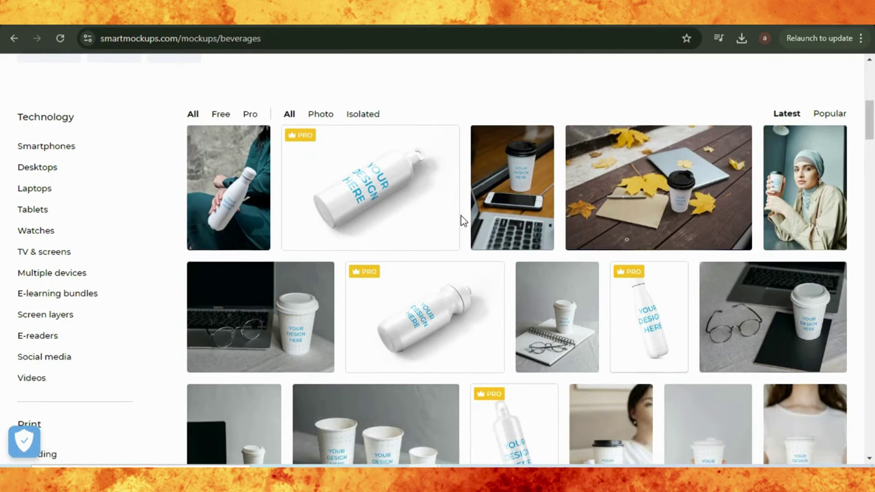
{"action": "scroll", "coordinate": [462, 221], "scroll_direction": "down", "scroll_amount": 1}
{"action": "scroll", "coordinate": [462, 221], "scroll_direction": "down", "scroll_amount": 4}
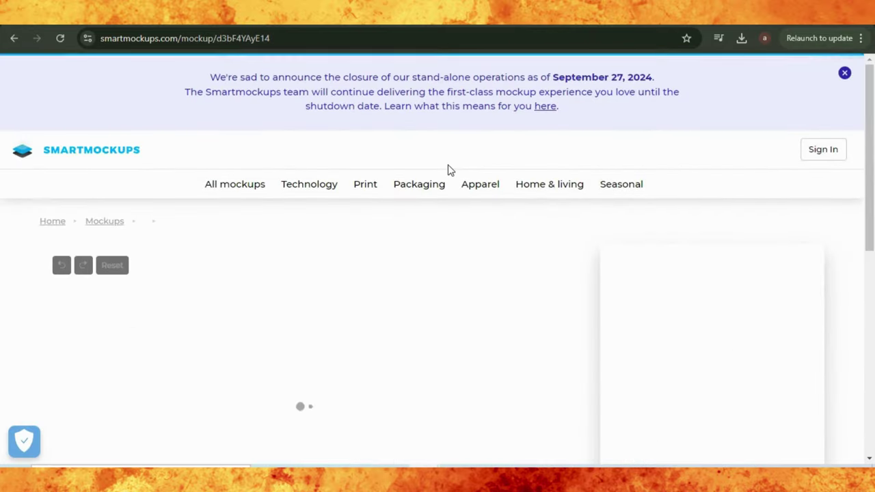
- Upload the Mystic Bean PNG from Downloads as the cup design of the Cup on the wooden desk outdoors mockup
{"action": "scroll", "coordinate": [418, 326], "scroll_direction": "down", "scroll_amount": 3}
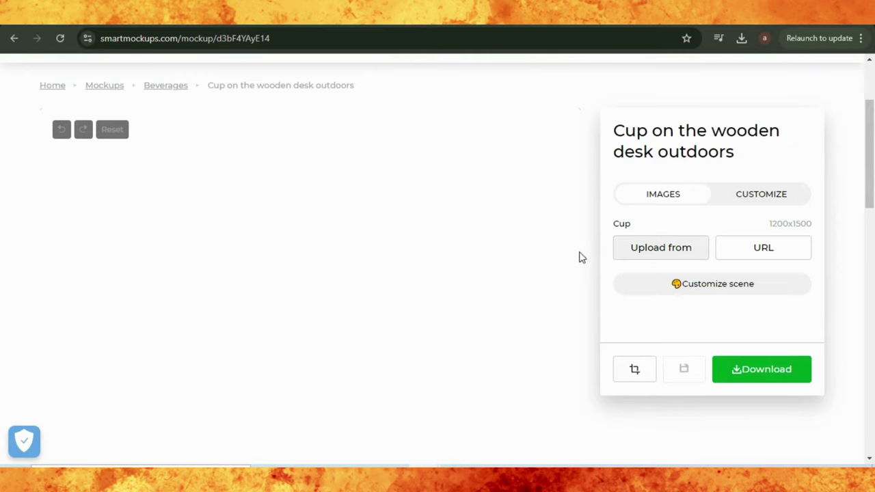
{"action": "scroll", "coordinate": [463, 266], "scroll_direction": "down", "scroll_amount": 1}
{"action": "scroll", "coordinate": [463, 266], "scroll_direction": "down", "scroll_amount": 4}
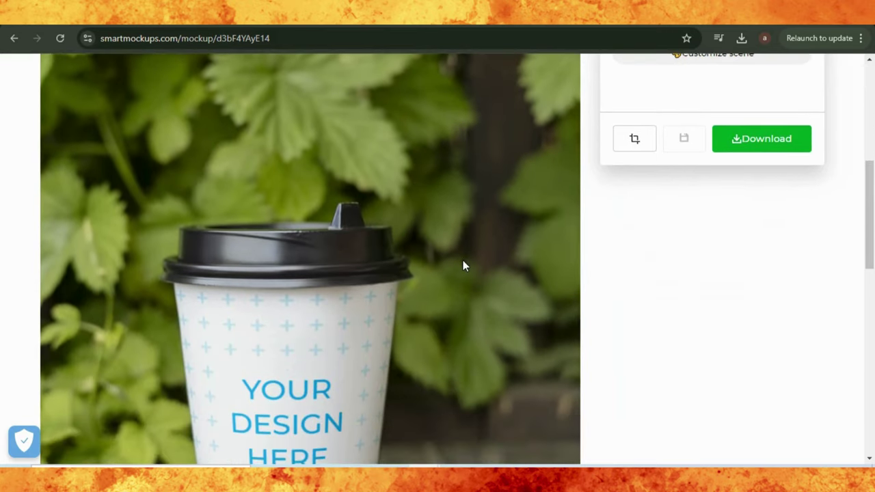
{"action": "scroll", "coordinate": [463, 266], "scroll_direction": "up", "scroll_amount": 2}
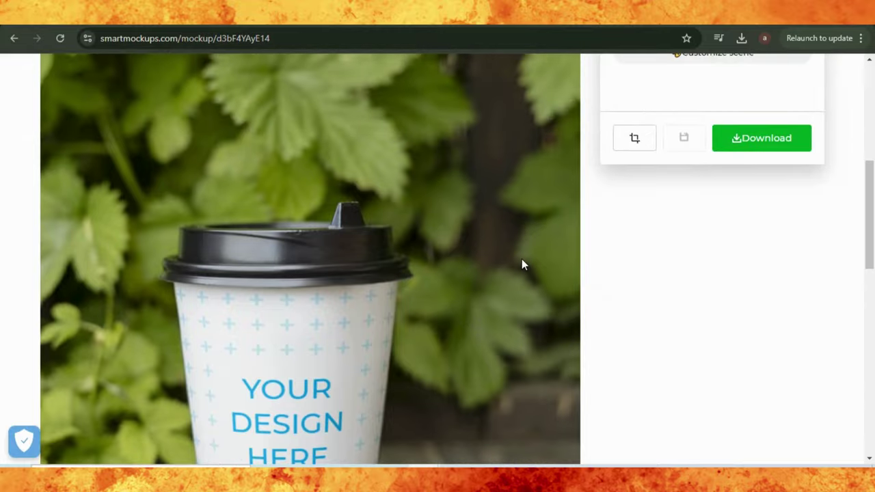
{"action": "scroll", "coordinate": [677, 109], "scroll_direction": "up", "scroll_amount": 2}
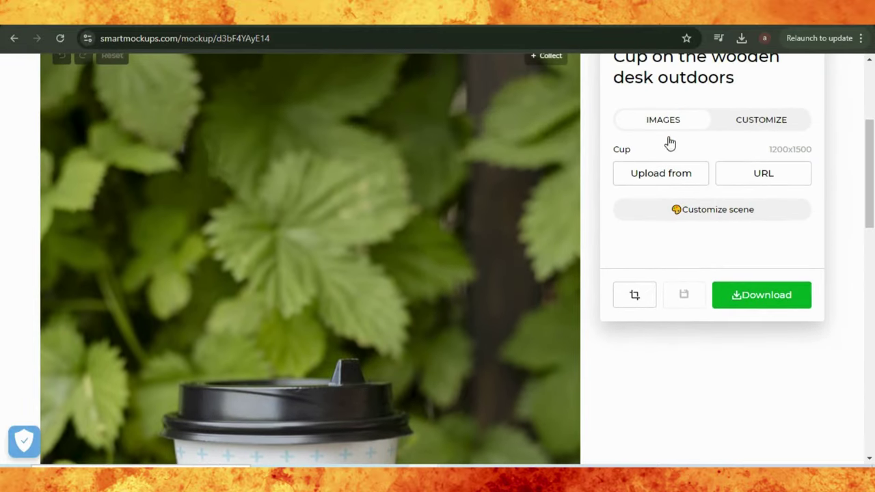
{"action": "left_click", "coordinate": [648, 177]}
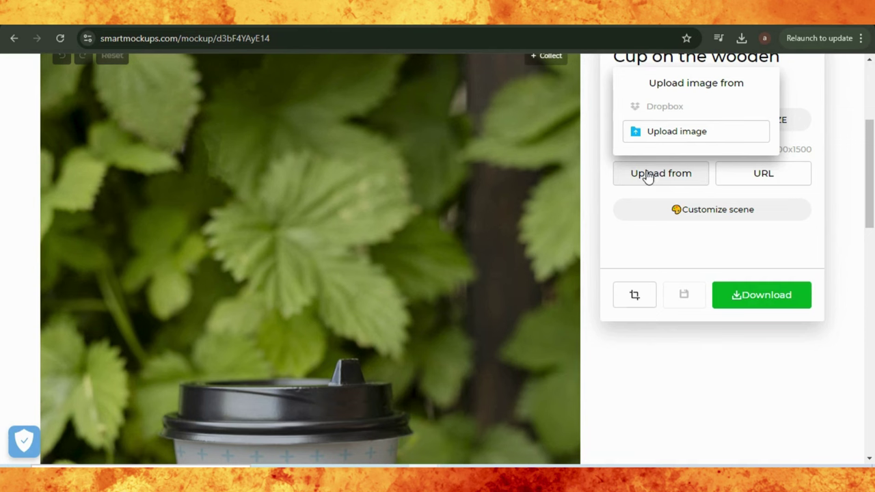
{"action": "left_click", "coordinate": [670, 131]}
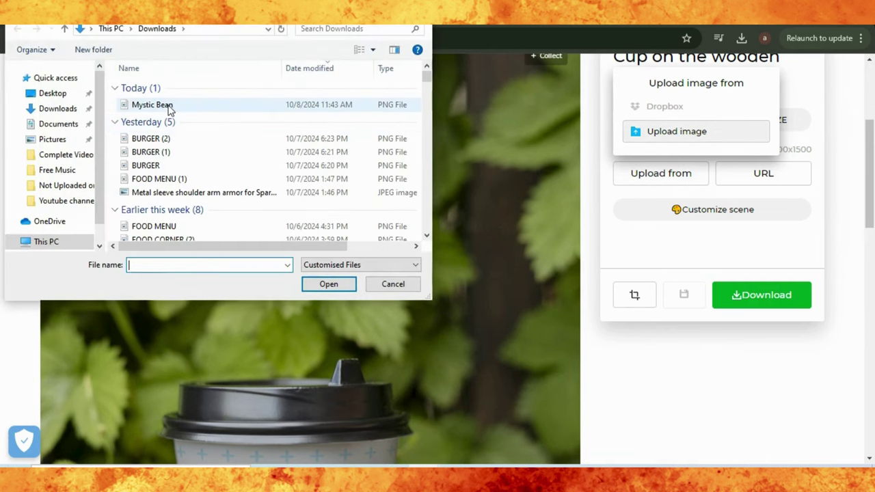
{"action": "left_click", "coordinate": [168, 106]}
{"action": "left_click", "coordinate": [340, 290]}
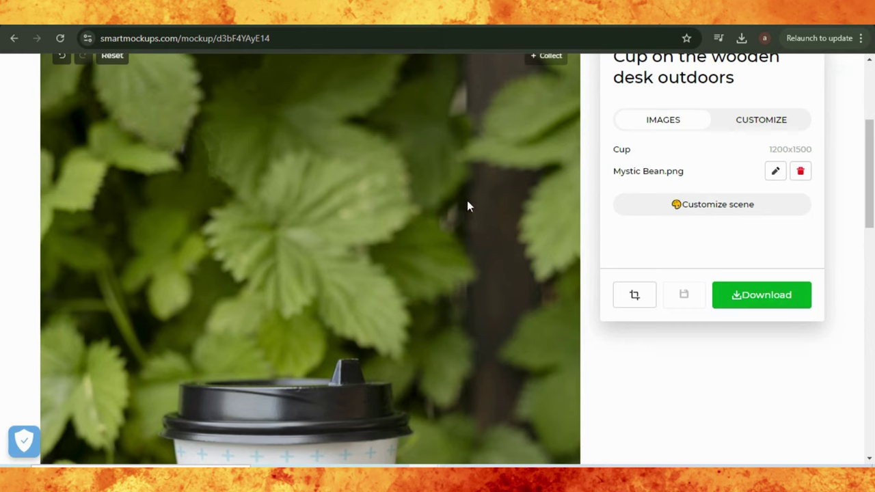
- Download the finished outdoor cup mockup in Medium quality and dismiss the free account offer
{"action": "key", "text": "ctrl+minus"}
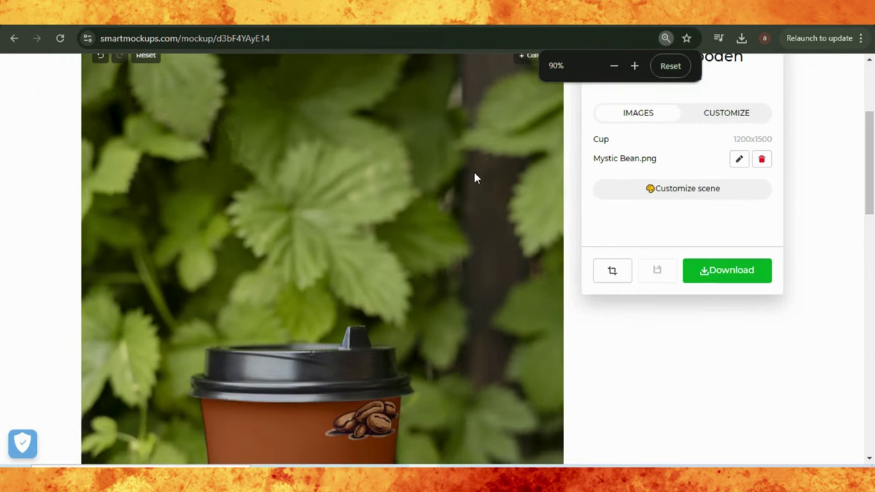
{"action": "key", "text": "ctrl+minus"}
{"action": "key", "text": "ctrl+minus"}
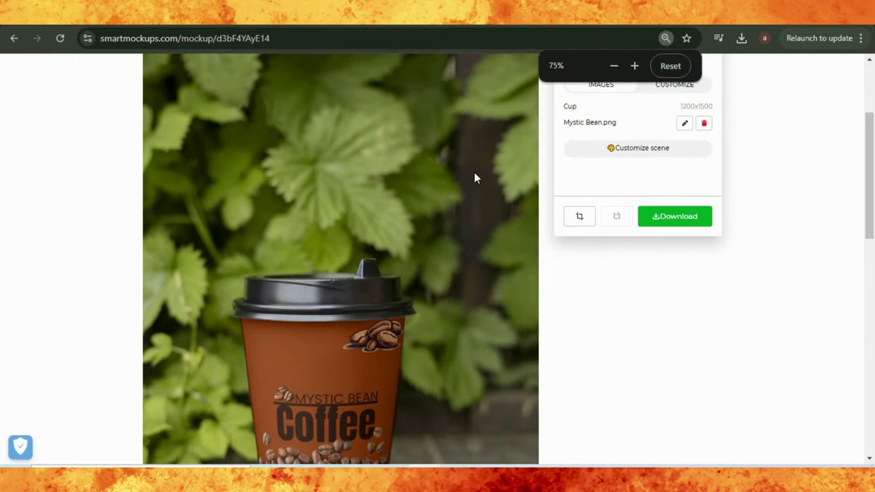
{"action": "key", "text": "ctrl+minus"}
{"action": "key", "text": "ctrl+minus"}
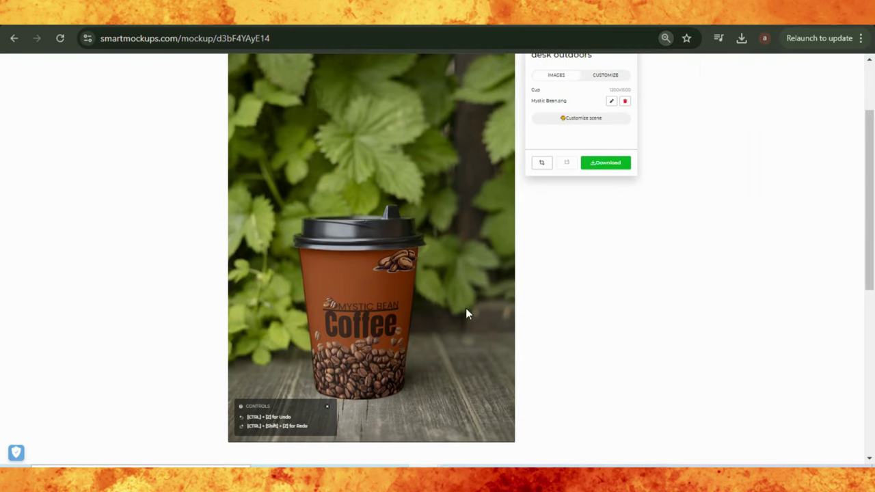
{"action": "scroll", "coordinate": [418, 297], "scroll_direction": "down", "scroll_amount": 1}
{"action": "left_click", "coordinate": [595, 149]}
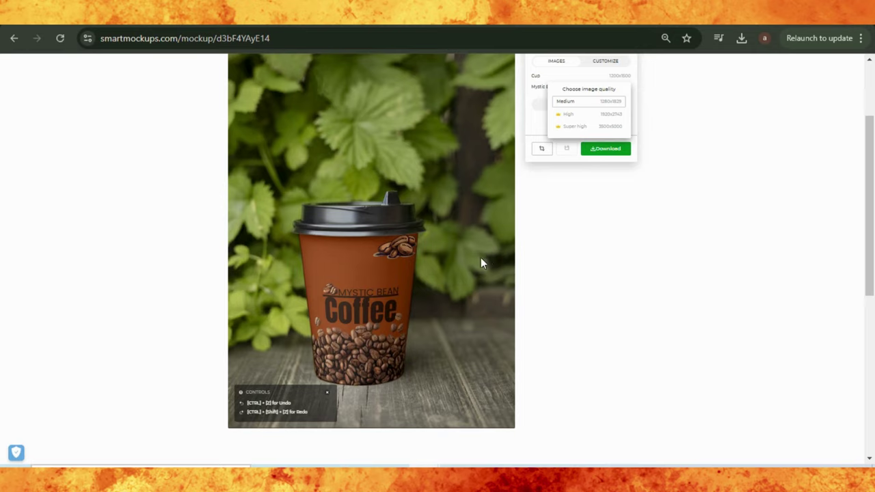
{"action": "left_click", "coordinate": [576, 106]}
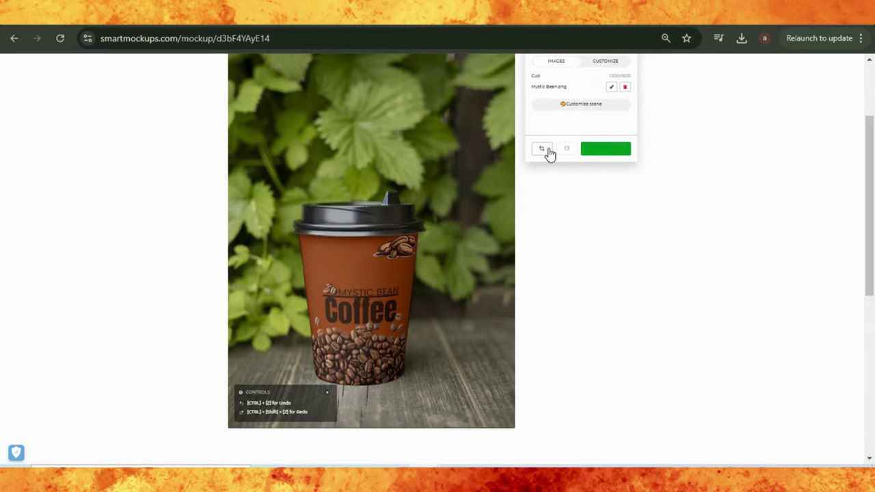
{"action": "scroll", "coordinate": [562, 207], "scroll_direction": "up", "scroll_amount": 3}
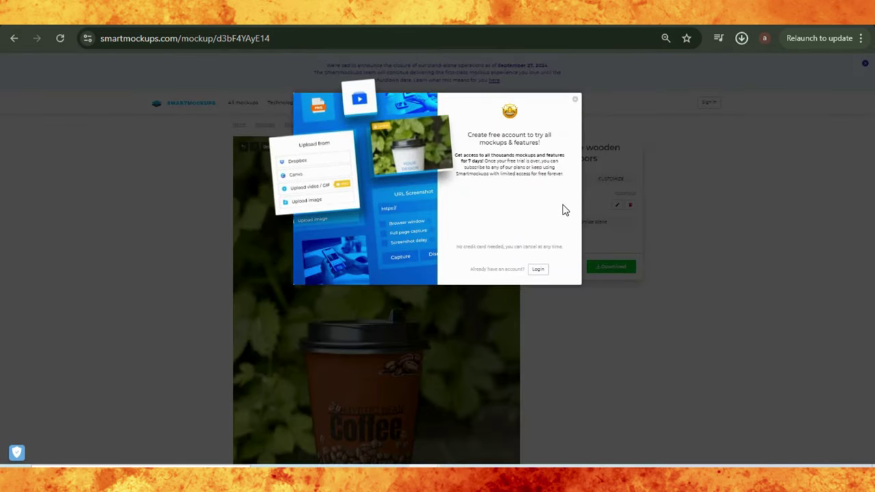
{"action": "left_click", "coordinate": [212, 139]}
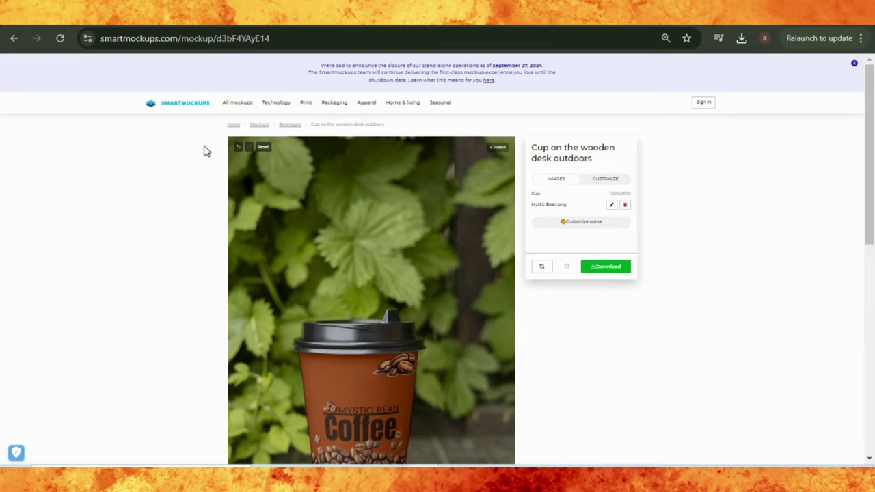
- Return to the beverage mockups, filter them to Free and open the Cups in the gray scene mockup
{"action": "left_click", "coordinate": [14, 38]}
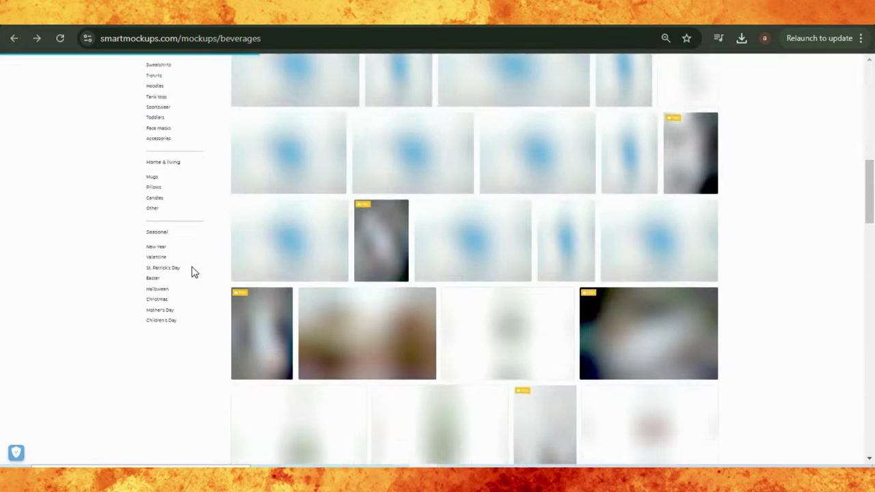
{"action": "scroll", "coordinate": [191, 272], "scroll_direction": "down", "scroll_amount": 3}
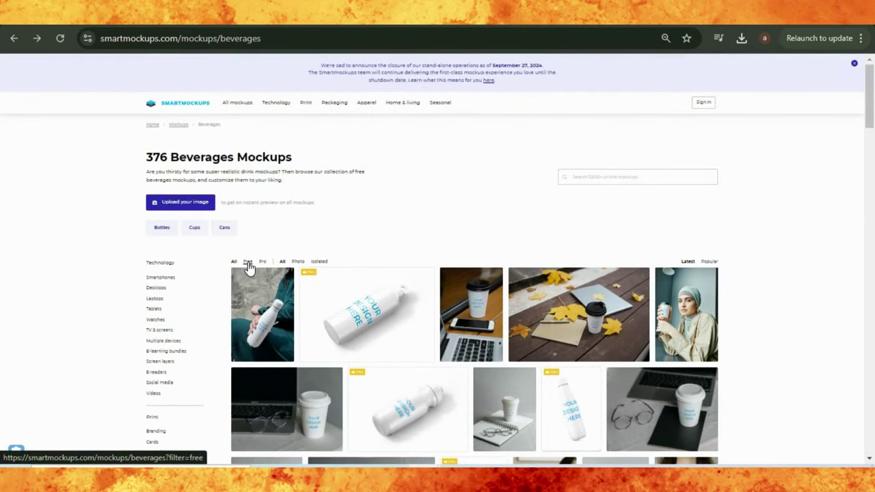
{"action": "left_click", "coordinate": [248, 266]}
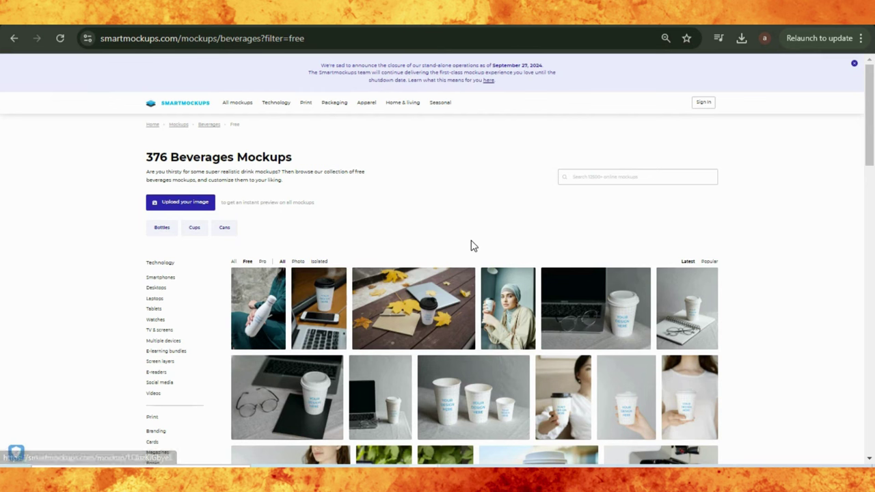
{"action": "scroll", "coordinate": [478, 253], "scroll_direction": "down", "scroll_amount": 3}
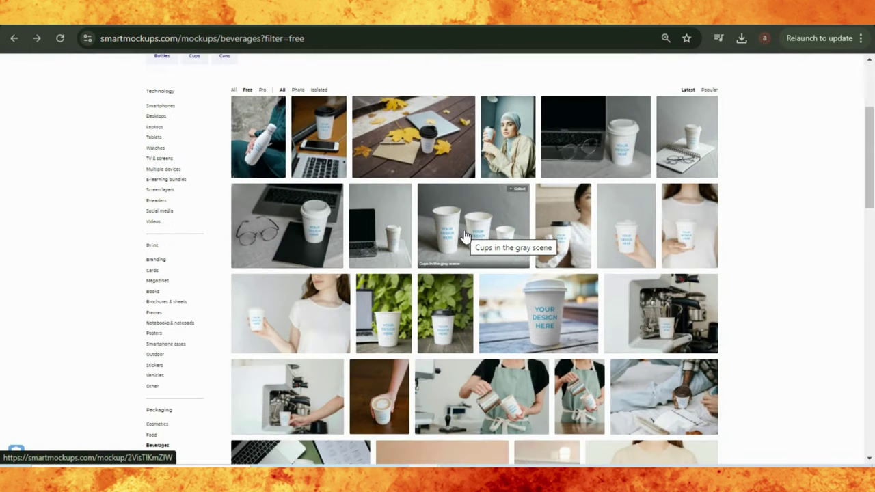
{"action": "left_click", "coordinate": [464, 236]}
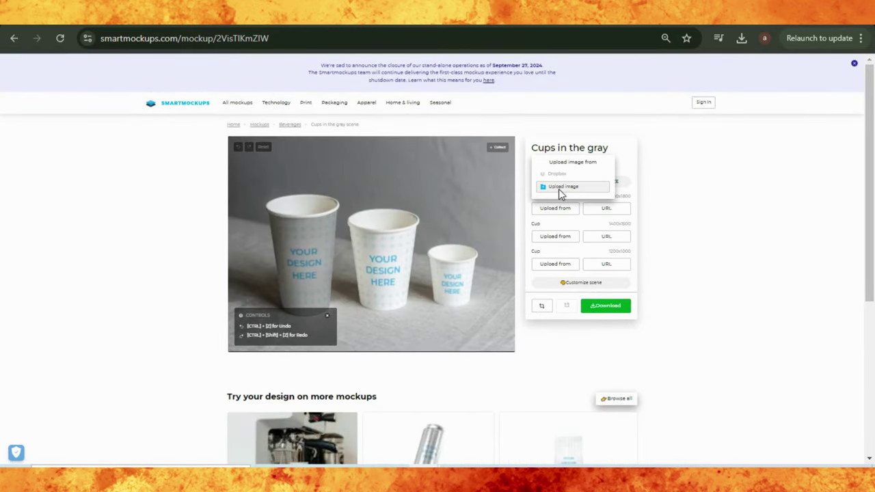
- Upload the Mystic Bean PNG as the design of the largest cup in the gray scene
{"action": "left_click", "coordinate": [559, 189]}
{"action": "left_click", "coordinate": [181, 119]}
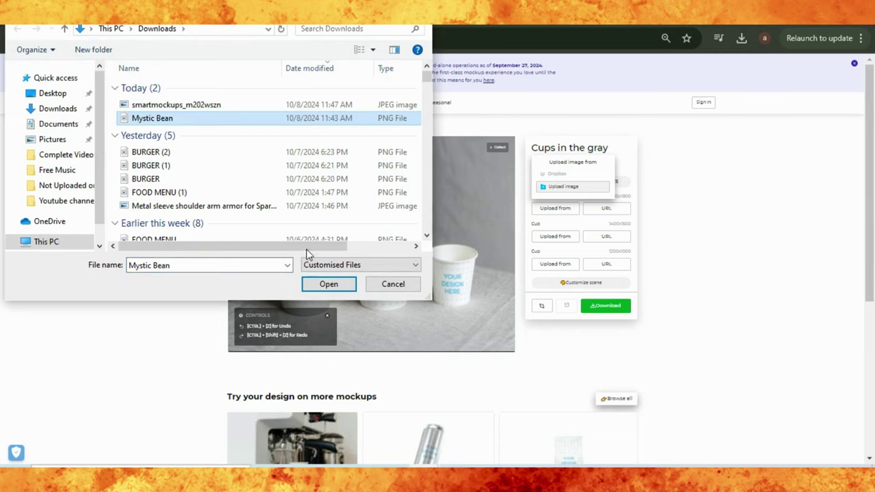
{"action": "left_click", "coordinate": [327, 284]}
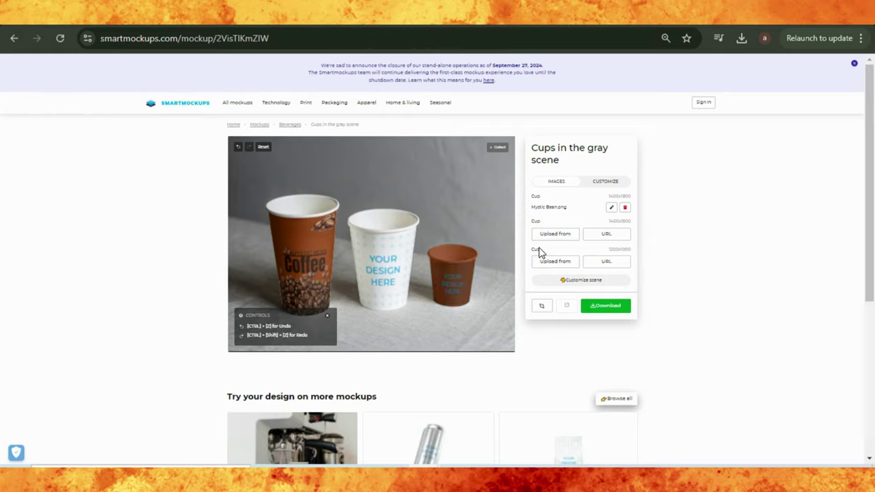
- Download the gray scene cups mockup in Medium quality and look over the suggested mockups below it
{"action": "left_click", "coordinate": [597, 311]}
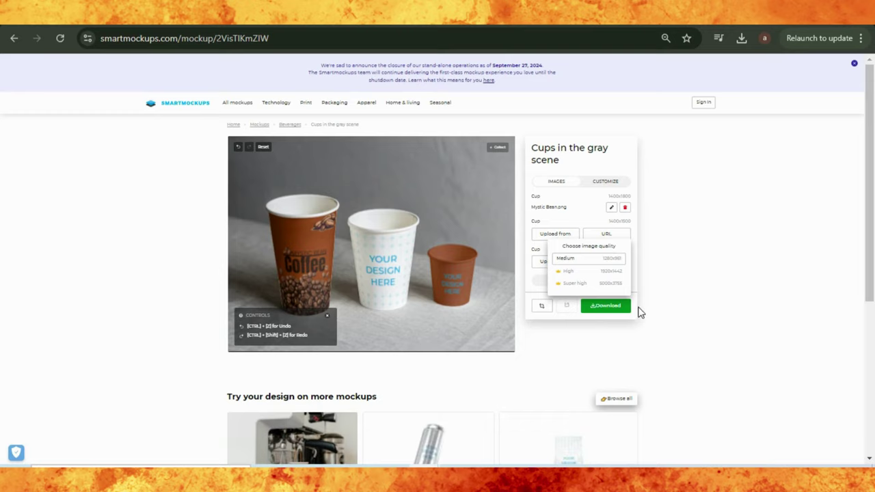
{"action": "left_click", "coordinate": [584, 260]}
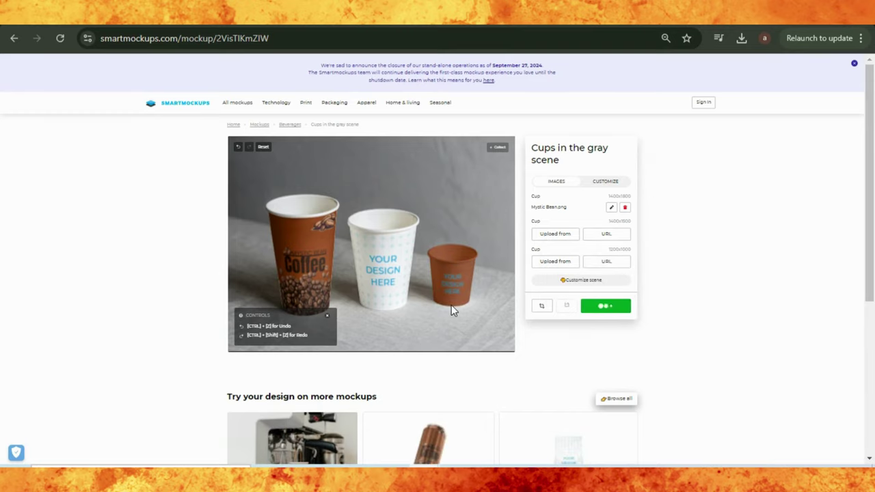
{"action": "scroll", "coordinate": [405, 359], "scroll_direction": "down", "scroll_amount": 3}
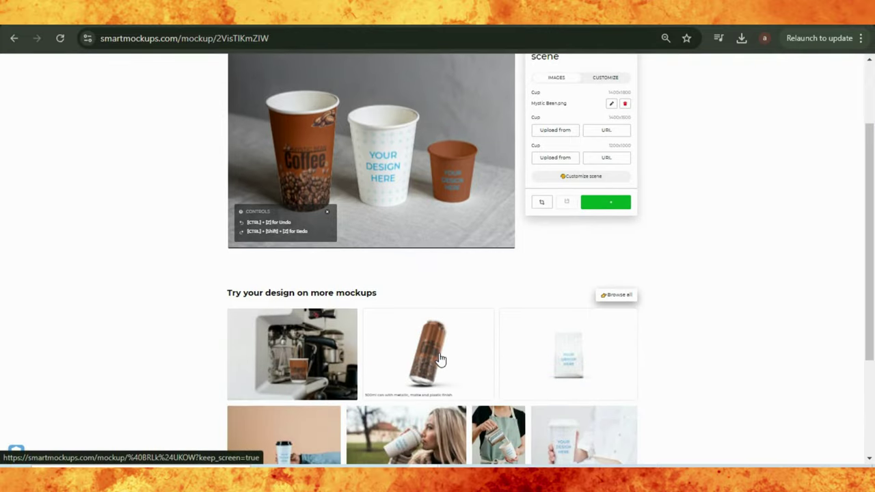
{"action": "scroll", "coordinate": [420, 365], "scroll_direction": "down", "scroll_amount": 2}
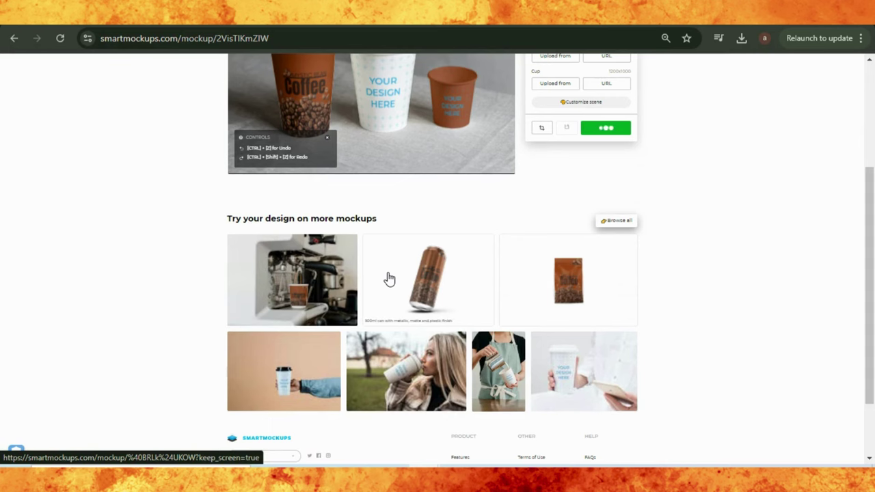
- Switch to the Canva design, add the uploaded outdoor cup mockup to page 2 and remove its background
{"action": "key", "text": "alt+Tab"}
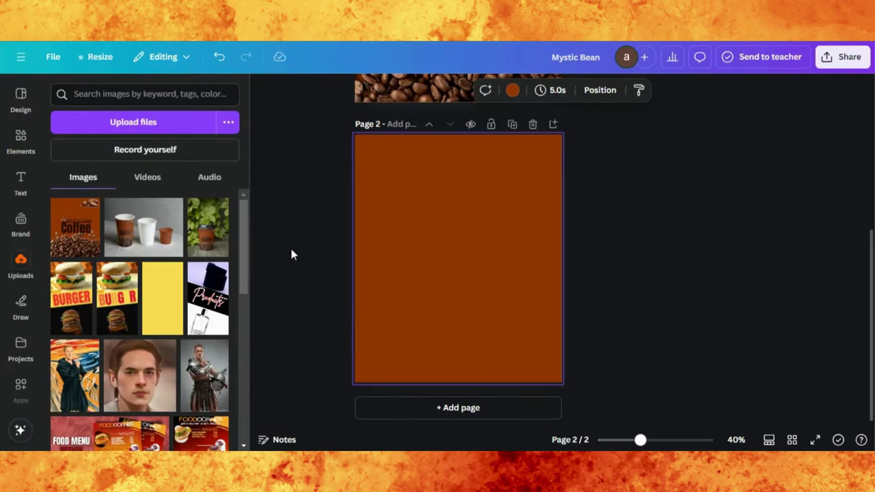
{"action": "left_click", "coordinate": [200, 224]}
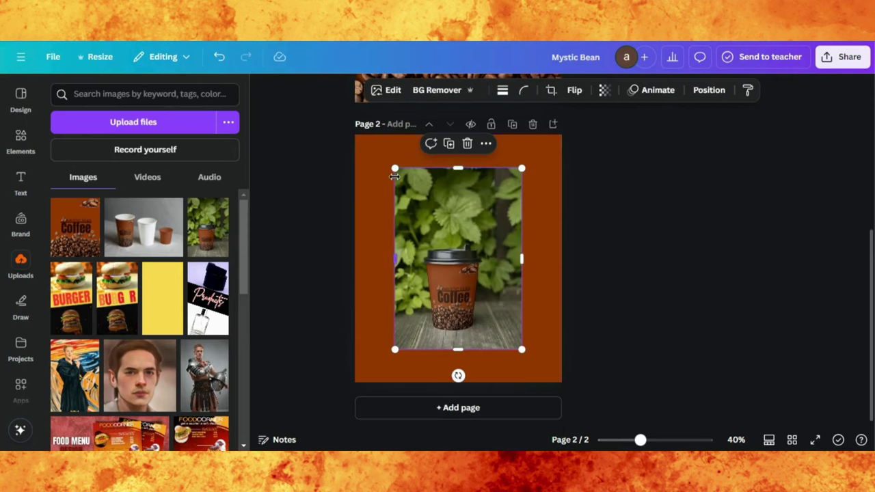
{"action": "left_click", "coordinate": [427, 92]}
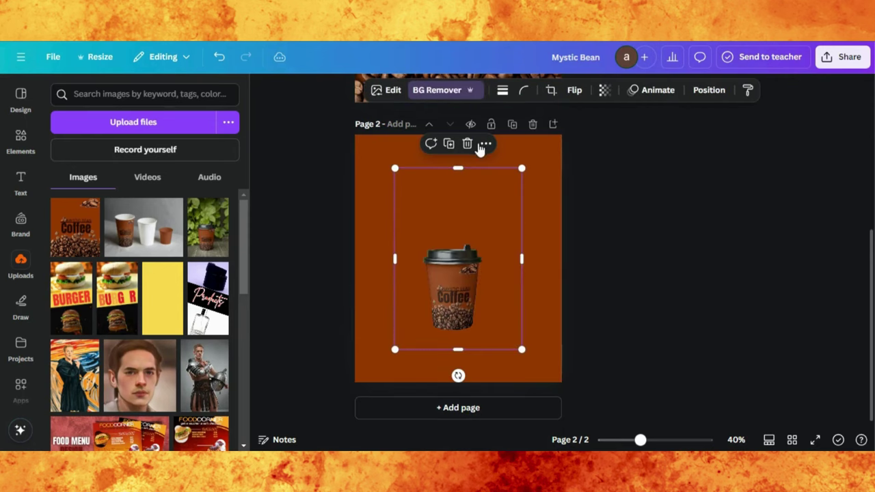
- Crop the cup image on all four sides so its frame fits closely around the cup
{"action": "left_click_drag", "start_coordinate": [459, 167], "coordinate": [456, 241]}
{"action": "left_click_drag", "start_coordinate": [523, 295], "coordinate": [484, 294]}
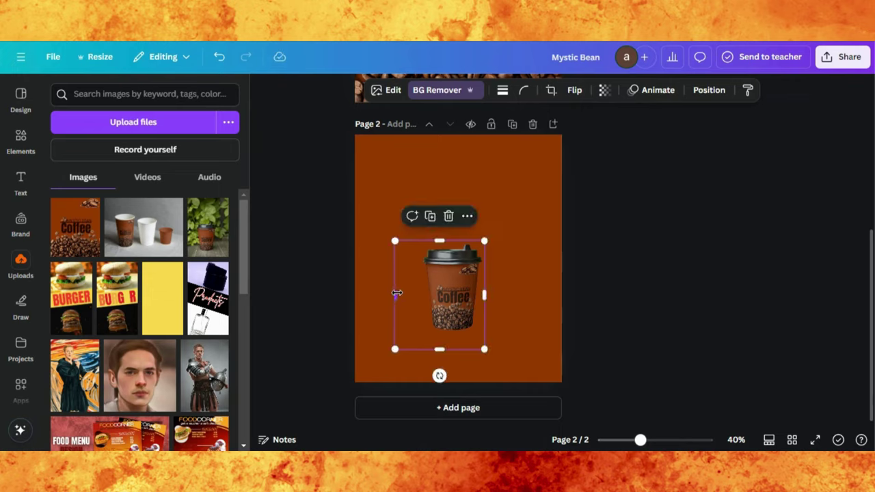
{"action": "left_click_drag", "start_coordinate": [397, 292], "coordinate": [421, 292]}
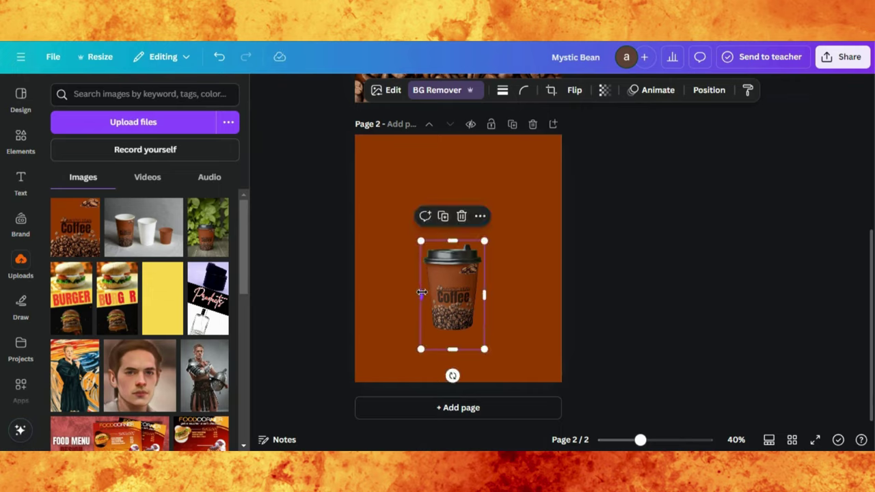
{"action": "left_click_drag", "start_coordinate": [452, 342], "coordinate": [453, 335]}
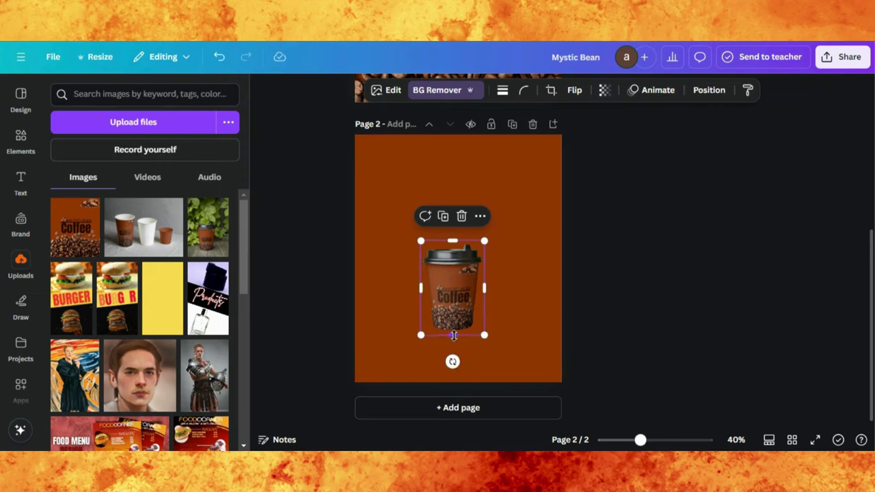
- Change the background color of page 2 to white
{"action": "left_click", "coordinate": [369, 178]}
{"action": "left_click", "coordinate": [480, 90]}
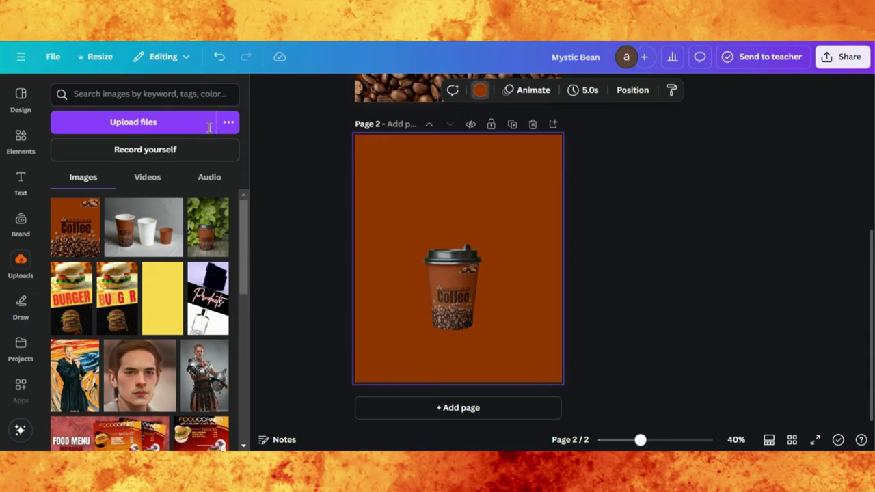
{"action": "left_click", "coordinate": [215, 408]}
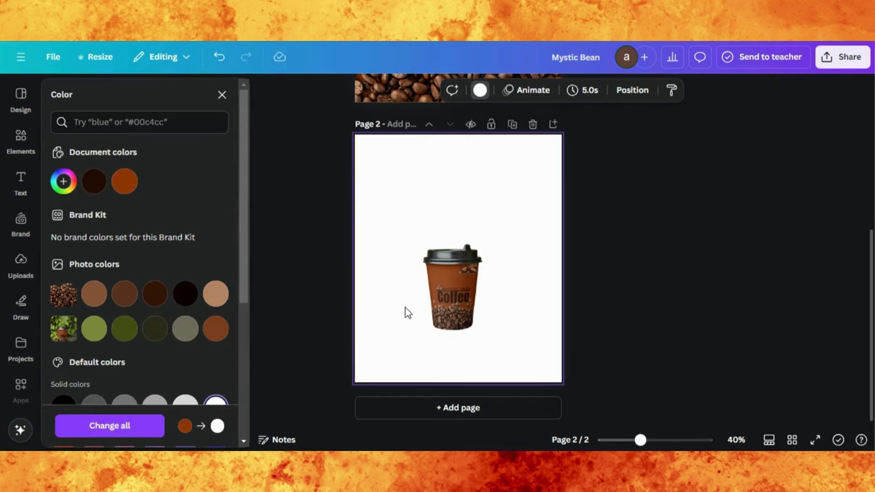
- Tilt the cup slightly clockwise and move it toward the left side of page 2
{"action": "left_click", "coordinate": [461, 299]}
{"action": "left_click_drag", "start_coordinate": [453, 361], "coordinate": [440, 360]}
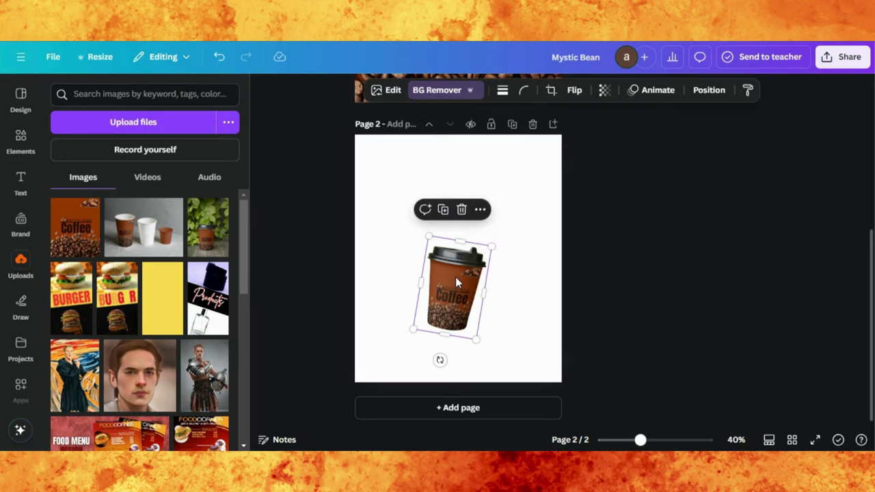
{"action": "left_click_drag", "start_coordinate": [456, 277], "coordinate": [427, 280]}
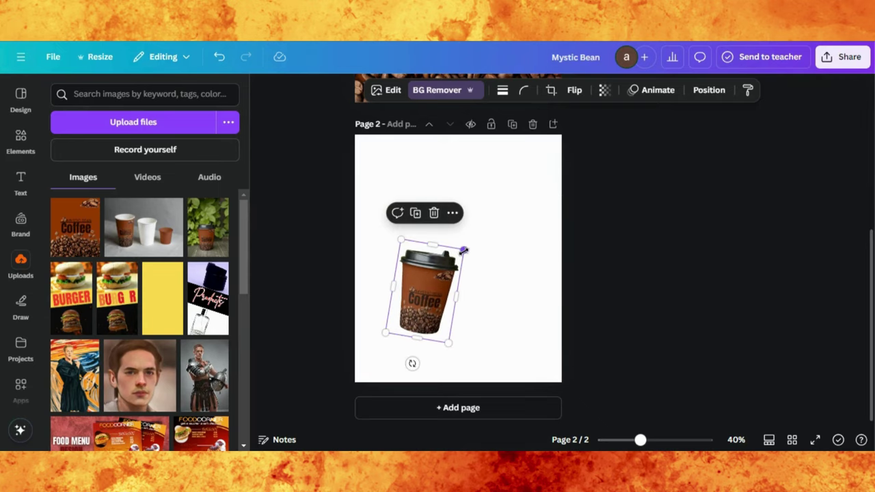
- Enlarge the cup on page 2, duplicate it beside the original, and tilt the copy counterclockwise
{"action": "left_click_drag", "start_coordinate": [464, 251], "coordinate": [493, 216]}
{"action": "left_click_drag", "start_coordinate": [436, 284], "coordinate": [492, 285]}
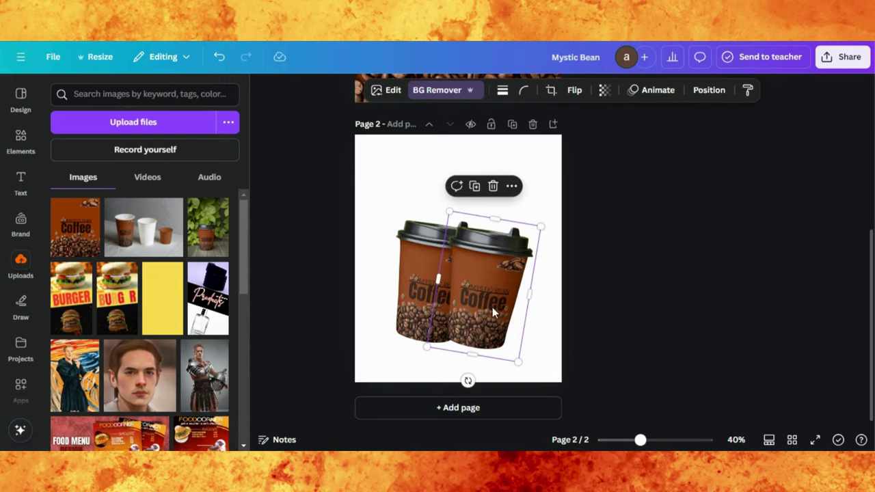
{"action": "left_click_drag", "start_coordinate": [468, 380], "coordinate": [506, 380]}
{"action": "left_click_drag", "start_coordinate": [477, 306], "coordinate": [496, 244]}
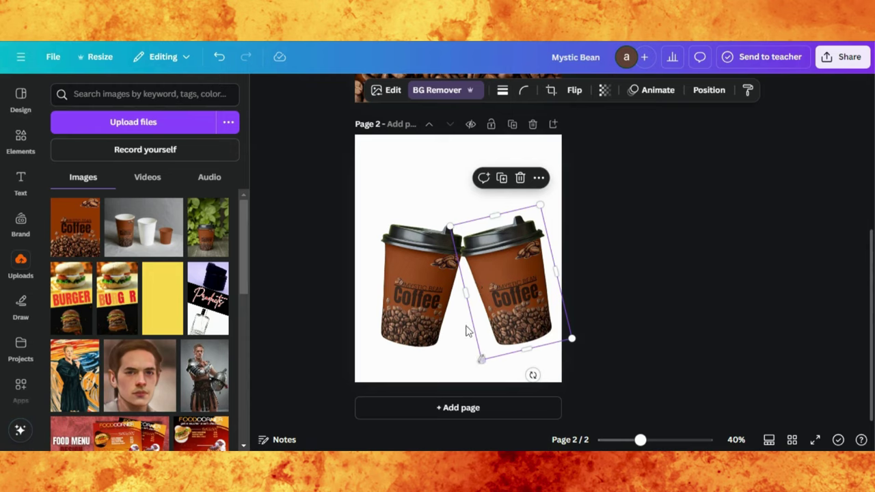
- Slightly resize the tilted copy and reposition both cups so they lean against each other
{"action": "left_click_drag", "start_coordinate": [481, 361], "coordinate": [479, 363]}
{"action": "left_click_drag", "start_coordinate": [509, 328], "coordinate": [505, 326]}
{"action": "left_click_drag", "start_coordinate": [427, 303], "coordinate": [419, 298]}
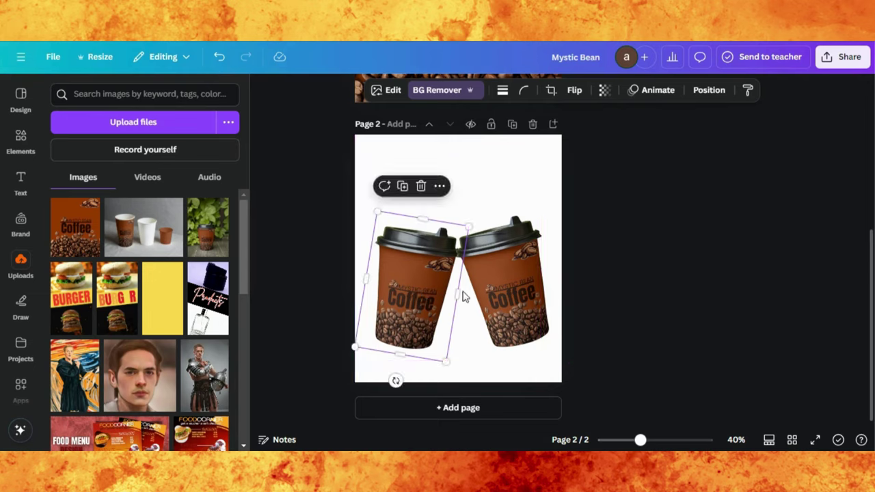
{"action": "left_click", "coordinate": [498, 290]}
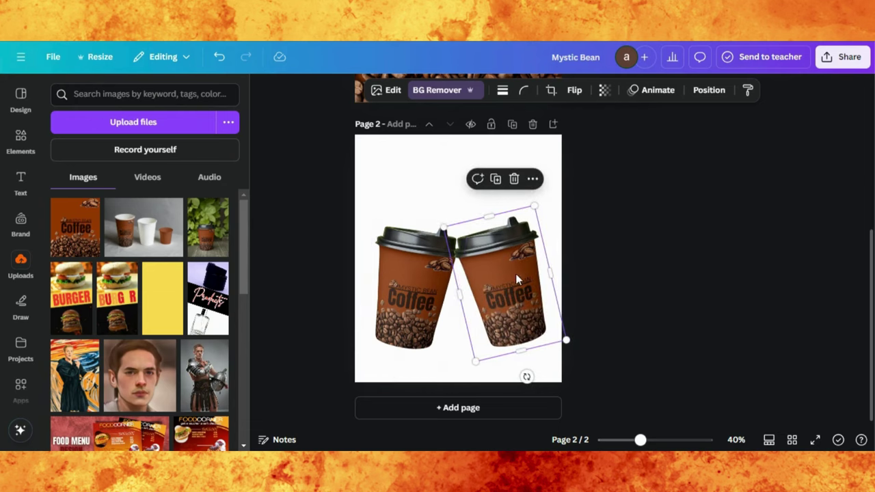
- Apply a Drop shadow to the right cup with an angle of about 34 and a distance of 35
{"action": "left_click", "coordinate": [385, 91]}
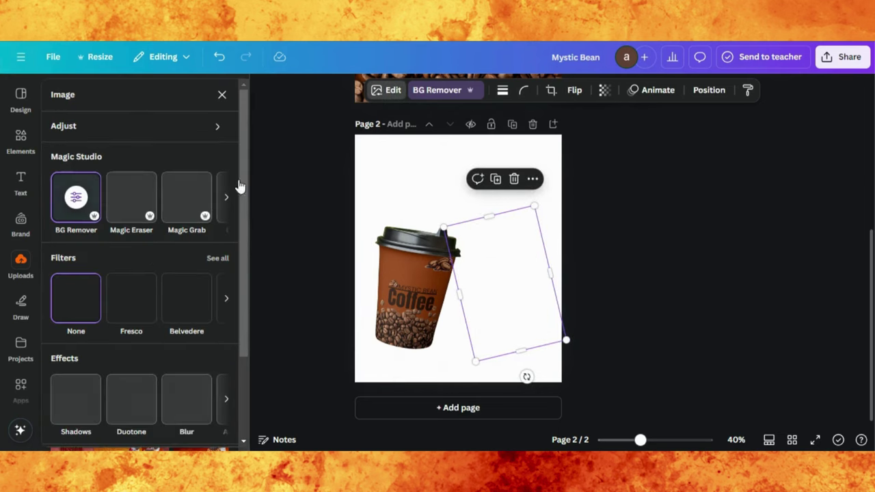
{"action": "left_click", "coordinate": [65, 395]}
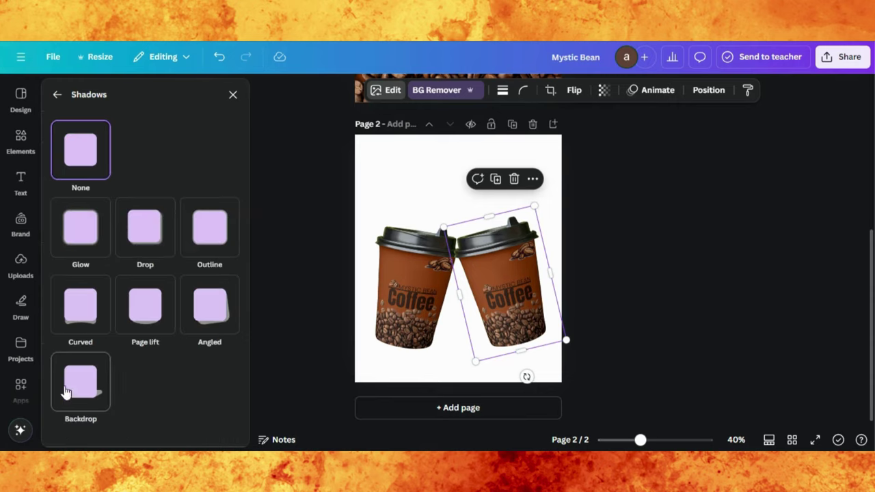
{"action": "left_click", "coordinate": [141, 228]}
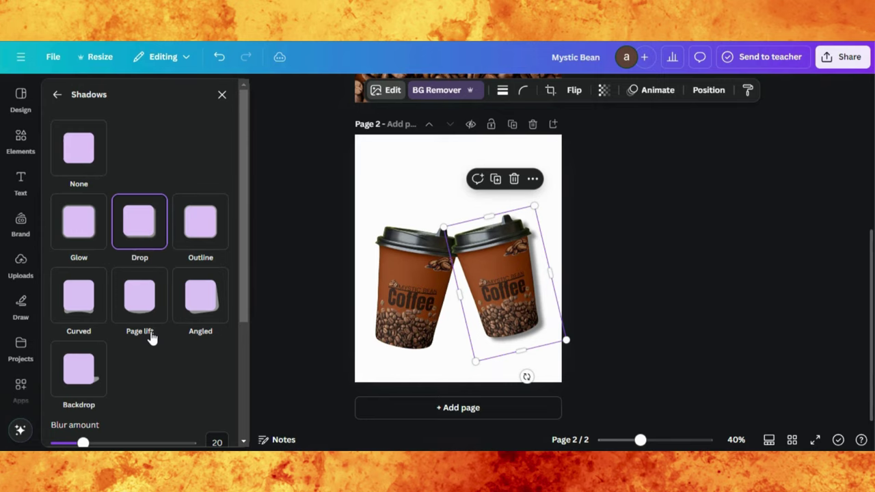
{"action": "scroll", "coordinate": [183, 372], "scroll_direction": "down", "scroll_amount": 5}
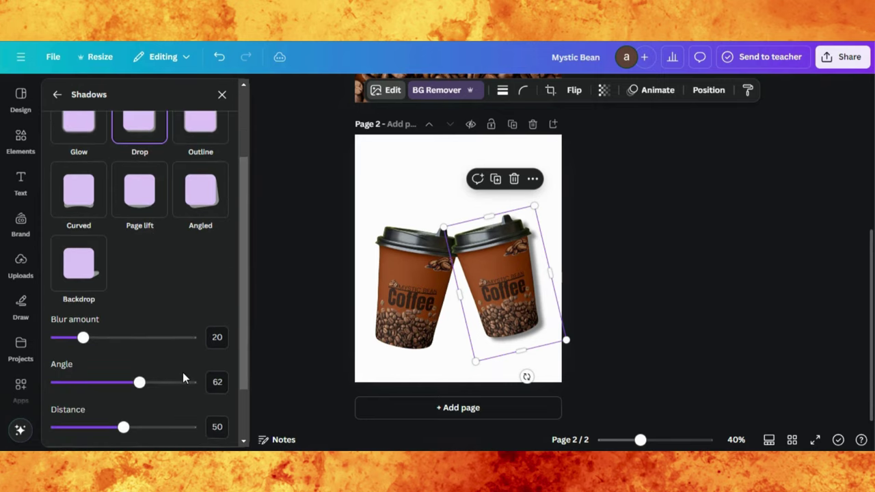
{"action": "left_click_drag", "start_coordinate": [139, 309], "coordinate": [111, 311]}
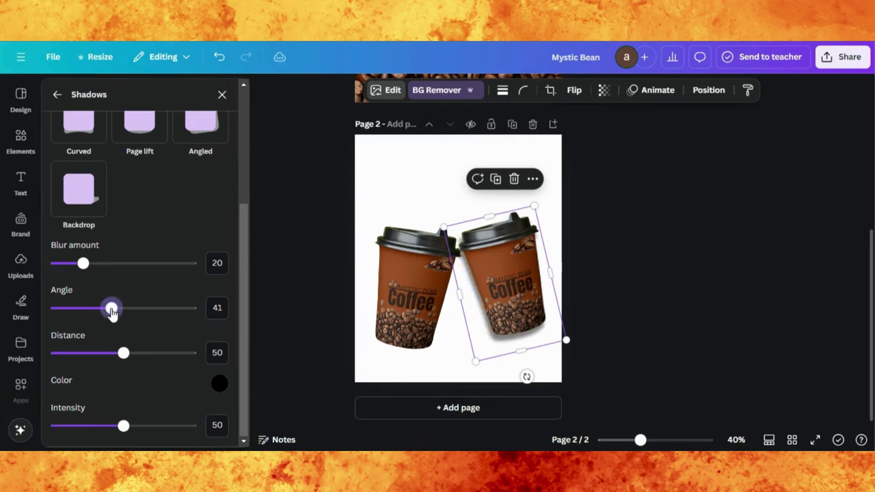
{"action": "left_click_drag", "start_coordinate": [110, 313], "coordinate": [91, 318]}
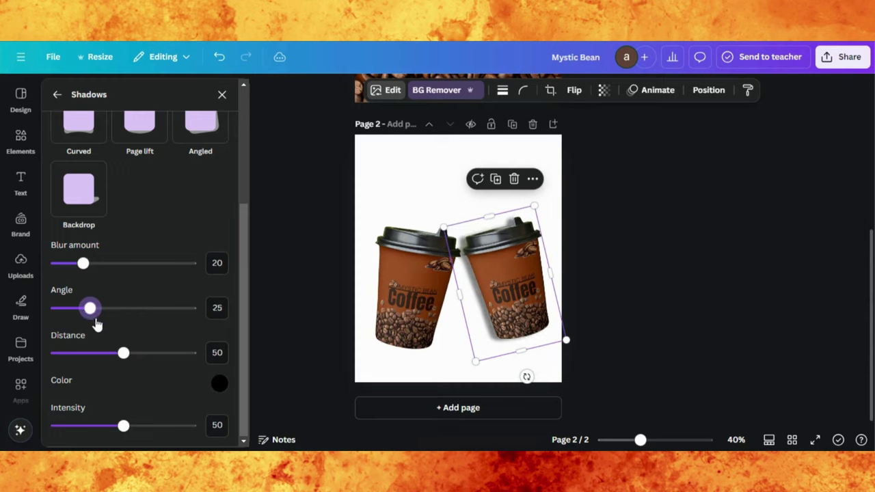
{"action": "left_click_drag", "start_coordinate": [123, 354], "coordinate": [103, 355]}
{"action": "left_click_drag", "start_coordinate": [90, 309], "coordinate": [102, 314]}
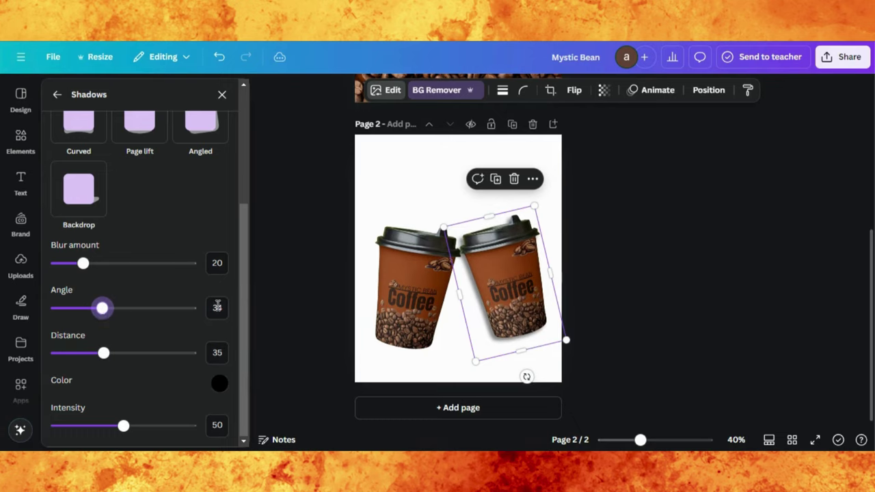
- Apply a Drop shadow with a blur amount of 20 to the left cup
{"action": "left_click", "coordinate": [412, 308]}
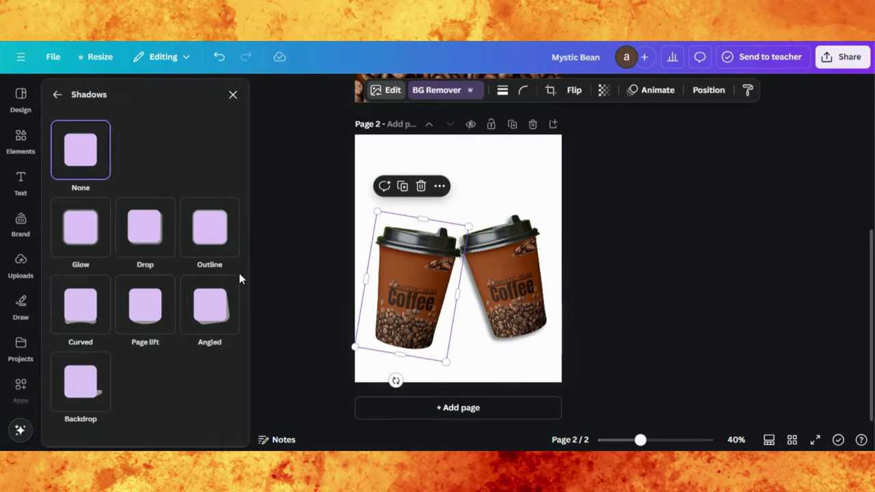
{"action": "left_click", "coordinate": [152, 223]}
{"action": "scroll", "coordinate": [150, 294], "scroll_direction": "down", "scroll_amount": 1}
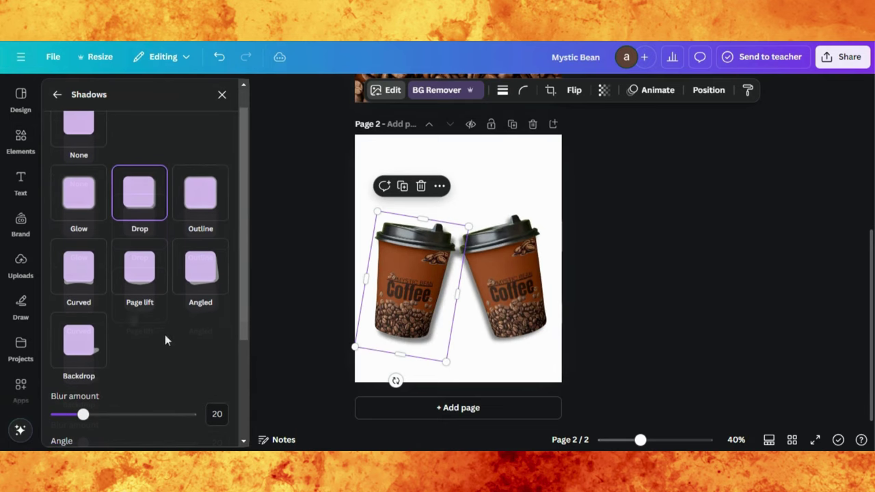
- Move the left cup closer to the right one and fine-tune the right cup's tilt
{"action": "left_click_drag", "start_coordinate": [401, 291], "coordinate": [491, 300]}
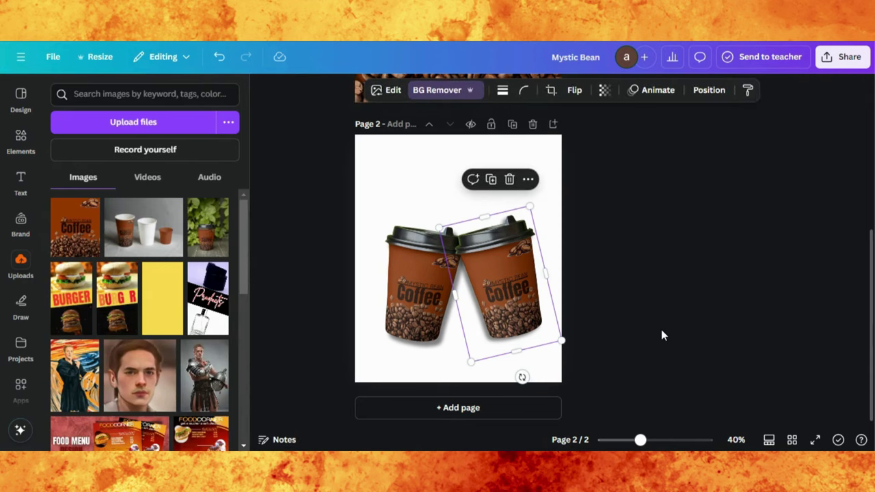
{"action": "left_click", "coordinate": [662, 330]}
{"action": "left_click", "coordinate": [498, 290]}
{"action": "left_click_drag", "start_coordinate": [522, 378], "coordinate": [528, 377]}
{"action": "left_click", "coordinate": [619, 329]}
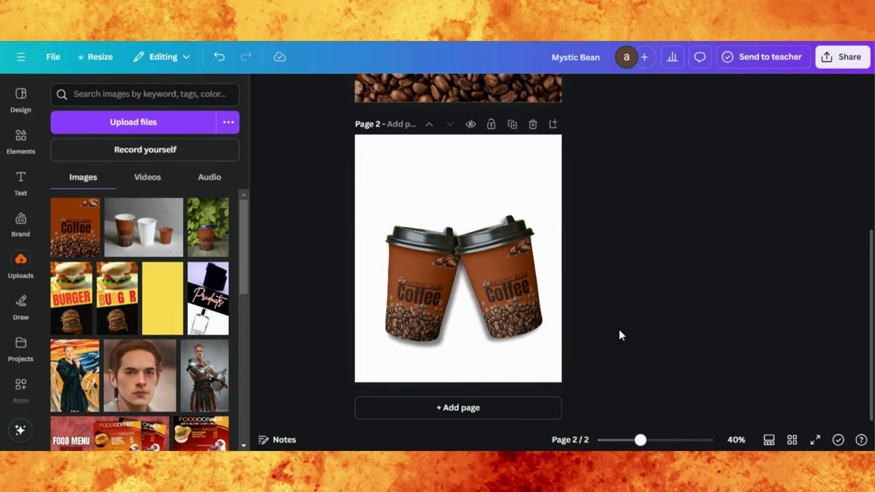
{"action": "left_click", "coordinate": [500, 289]}
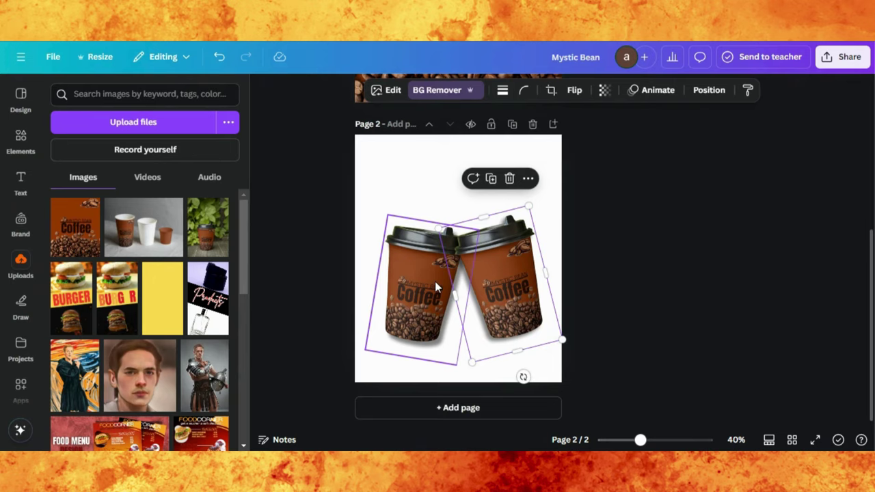
{"action": "left_click", "coordinate": [650, 322]}
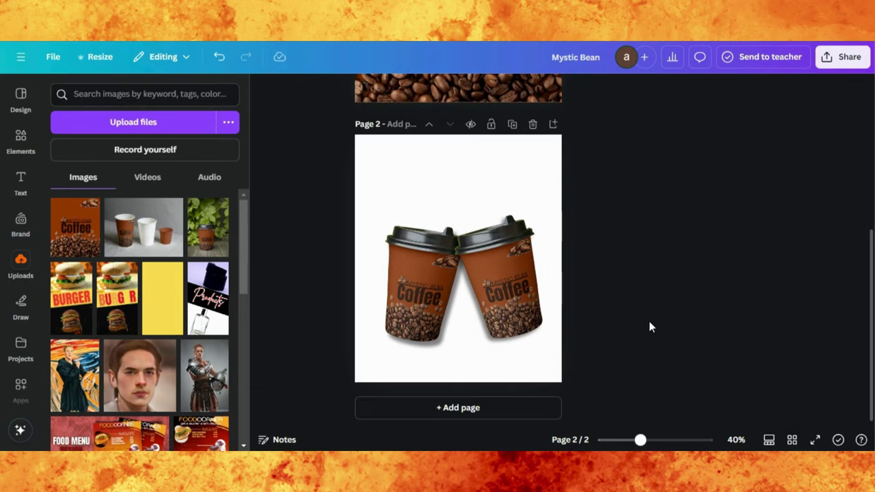
- Add the uploaded three-cup mockup image to page 2 and crop it tightly around its branded coffee cup
{"action": "left_click", "coordinate": [144, 229]}
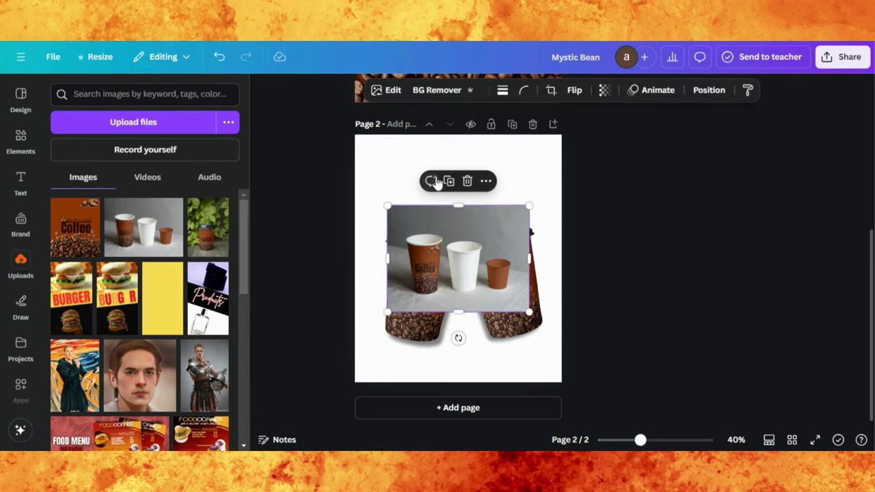
{"action": "left_click_drag", "start_coordinate": [530, 257], "coordinate": [446, 253]}
{"action": "left_click_drag", "start_coordinate": [419, 213], "coordinate": [418, 233]}
{"action": "left_click_drag", "start_coordinate": [389, 268], "coordinate": [404, 266]}
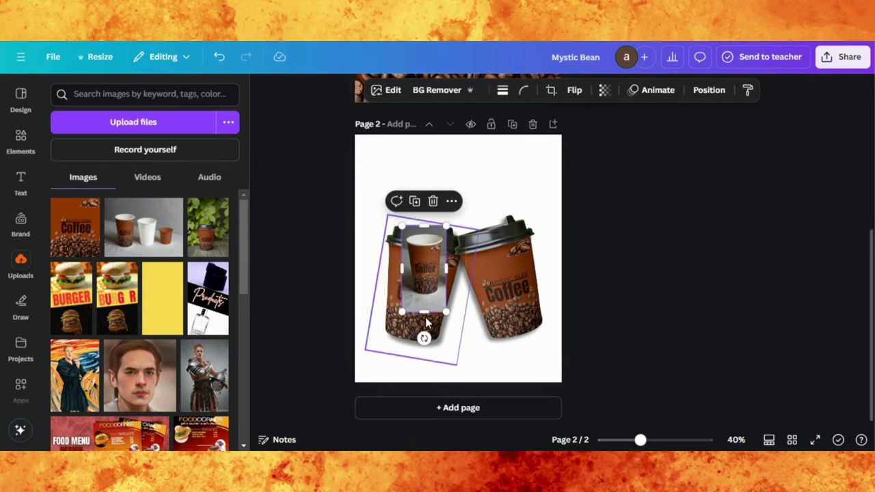
{"action": "left_click_drag", "start_coordinate": [424, 311], "coordinate": [425, 304]}
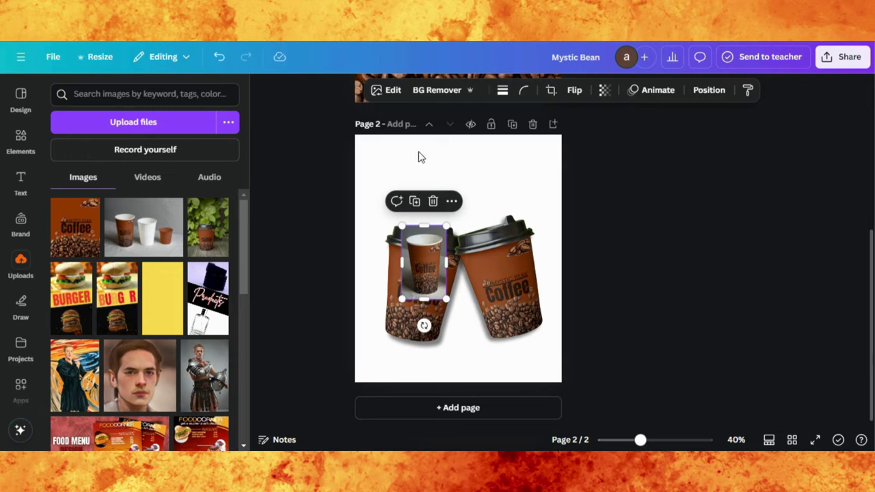
- Remove the background of the cropped cup image and place the cup between the two large cups
{"action": "left_click", "coordinate": [436, 89]}
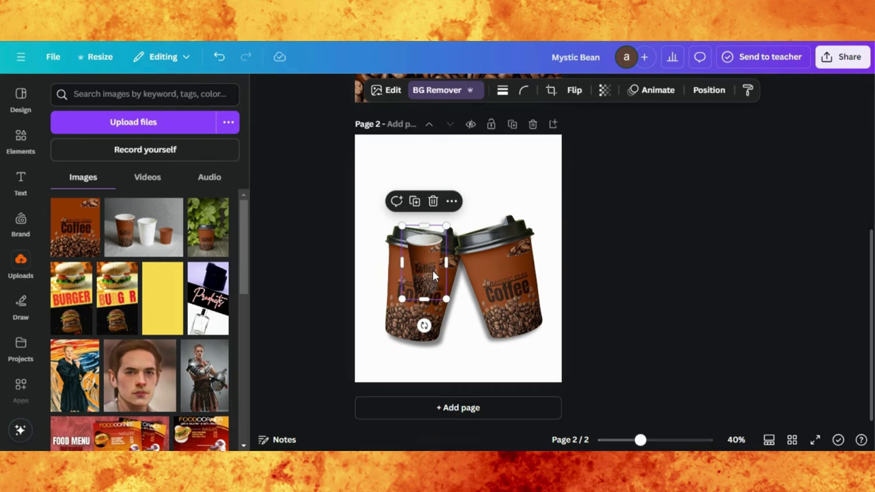
{"action": "left_click_drag", "start_coordinate": [429, 273], "coordinate": [469, 325]}
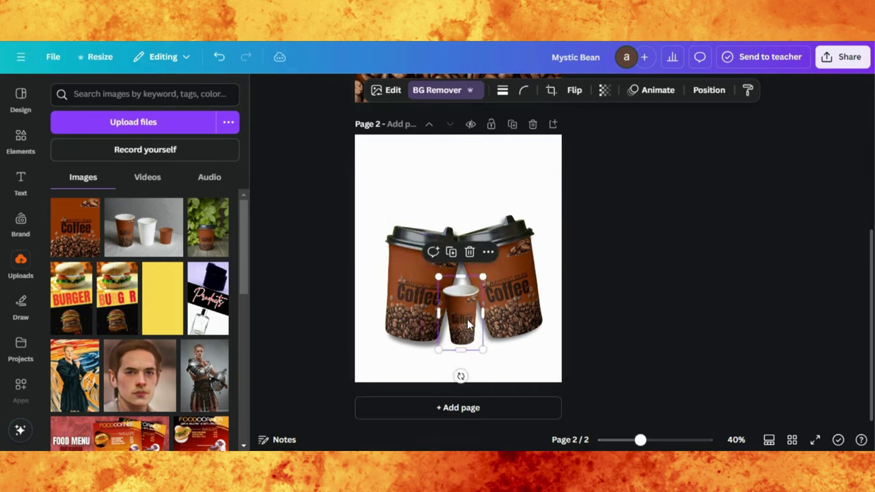
- Select both lidded cups together, shift them slightly left, and rotate them very slightly clockwise
{"action": "left_click_drag", "start_coordinate": [551, 226], "coordinate": [392, 249]}
{"action": "left_click_drag", "start_coordinate": [501, 303], "coordinate": [497, 305]}
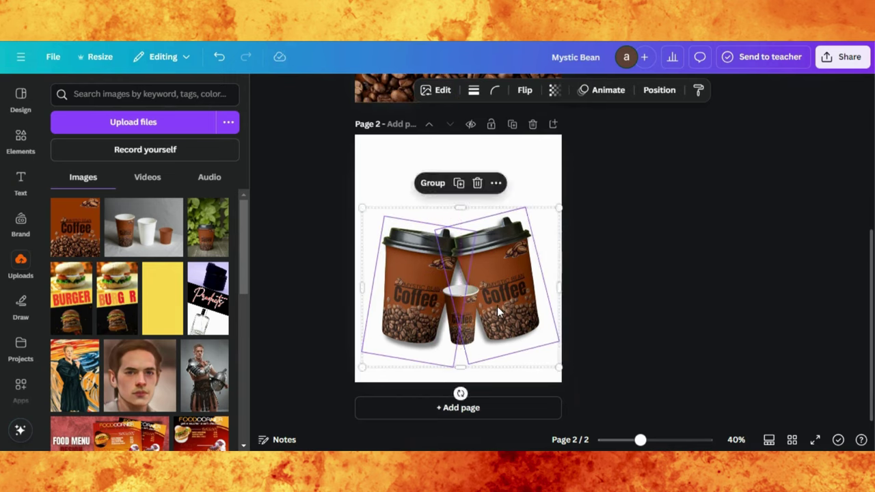
{"action": "left_click_drag", "start_coordinate": [460, 393], "coordinate": [458, 392]}
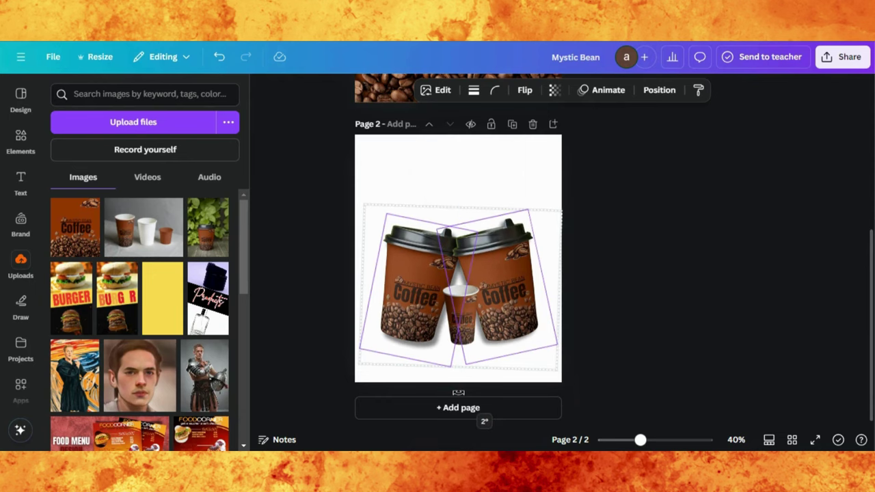
{"action": "left_click_drag", "start_coordinate": [459, 392], "coordinate": [458, 393]}
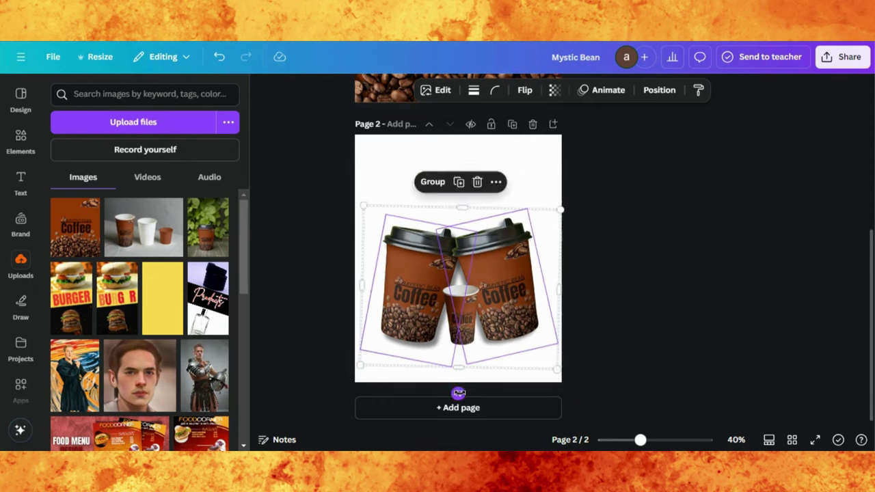
{"action": "left_click", "coordinate": [689, 305]}
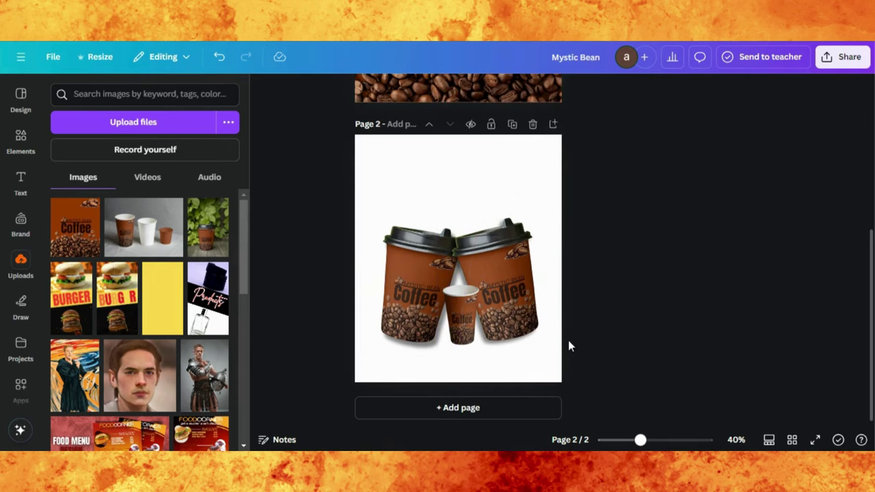
- Enlarge the open cup and position it in front of and between the two lidded cups
{"action": "left_click", "coordinate": [468, 318]}
{"action": "left_click_drag", "start_coordinate": [469, 318], "coordinate": [466, 322]}
{"action": "left_click_drag", "start_coordinate": [478, 281], "coordinate": [502, 207]}
{"action": "left_click_drag", "start_coordinate": [488, 258], "coordinate": [465, 269]}
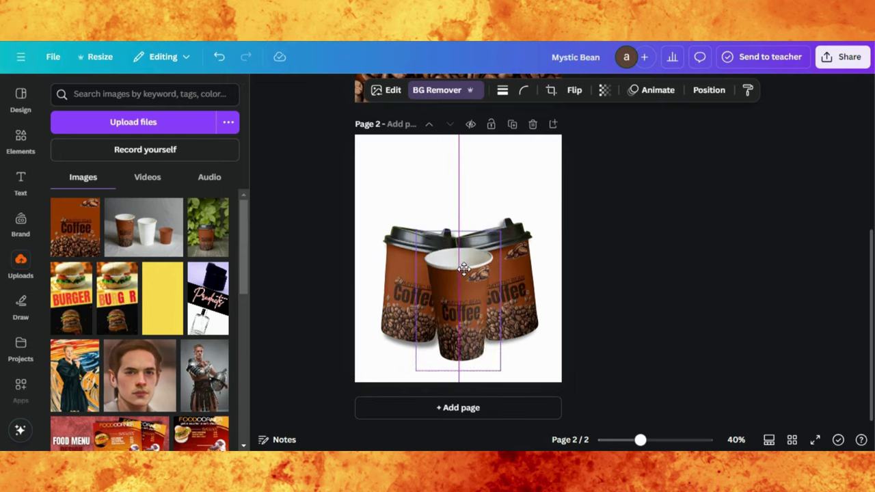
{"action": "left_click_drag", "start_coordinate": [463, 269], "coordinate": [461, 269]}
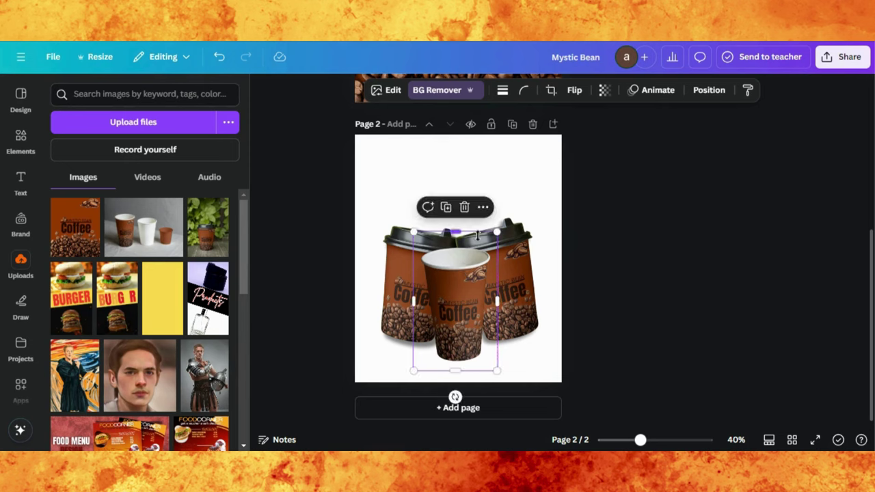
{"action": "left_click_drag", "start_coordinate": [497, 233], "coordinate": [489, 244]}
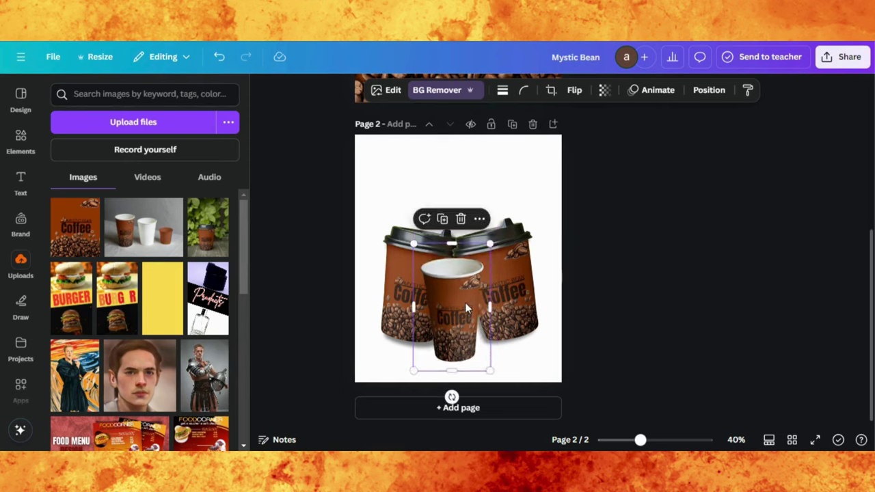
- Nudge the two lidded cups outward behind the open cup and place the coffee splash graphic above them
{"action": "left_click", "coordinate": [513, 256]}
{"action": "key", "text": "Escape"}
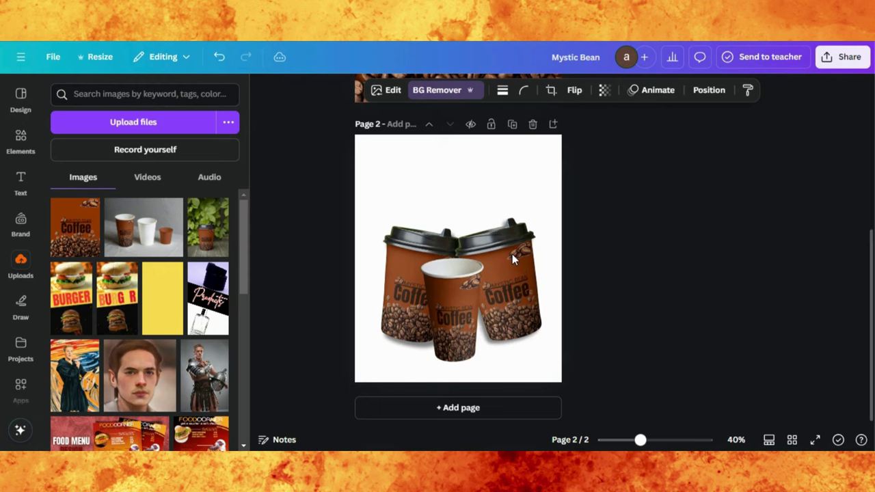
{"action": "left_click", "coordinate": [513, 253]}
{"action": "left_click", "coordinate": [397, 251]}
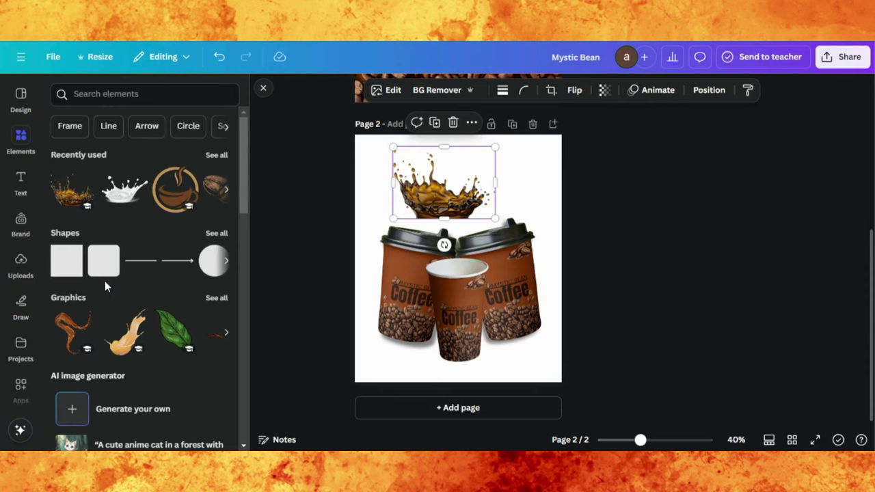
- Add a circular frame and shrink and flatten it into an ellipse that fits the open cup's mouth
{"action": "scroll", "coordinate": [96, 308], "scroll_direction": "down", "scroll_amount": 7}
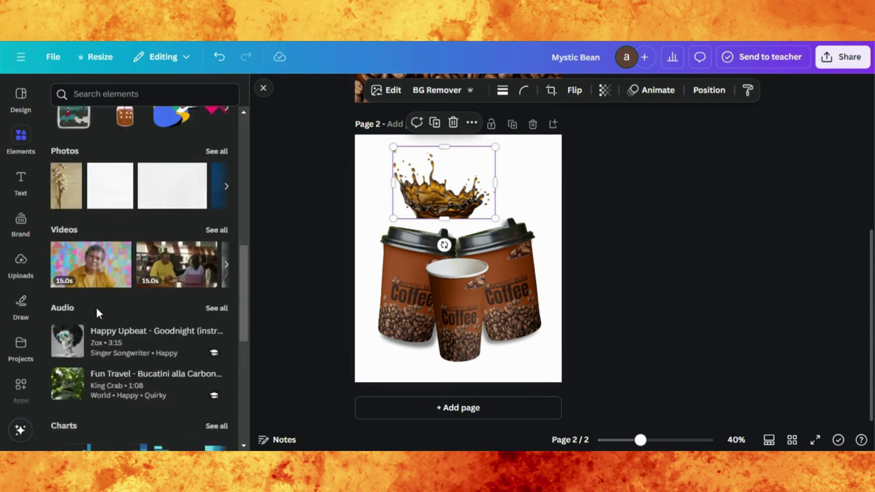
{"action": "scroll", "coordinate": [97, 308], "scroll_direction": "down", "scroll_amount": 5}
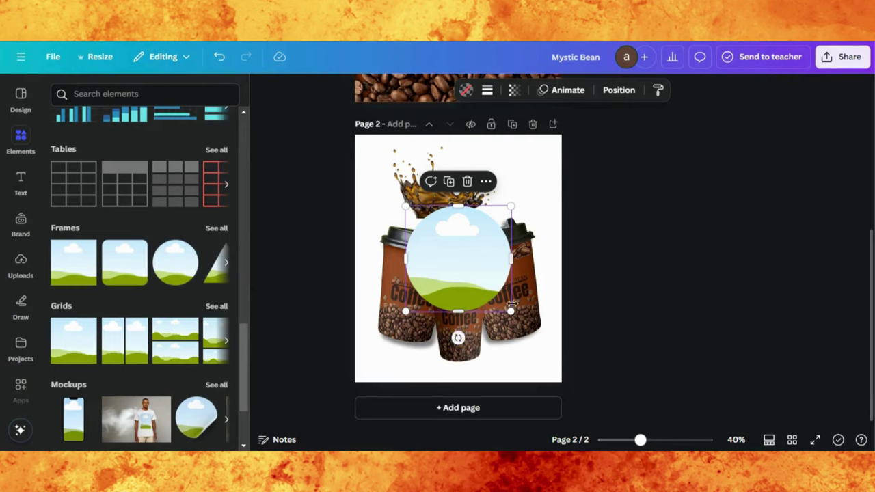
{"action": "left_click_drag", "start_coordinate": [406, 206], "coordinate": [457, 252]}
{"action": "left_click_drag", "start_coordinate": [489, 276], "coordinate": [460, 277]}
{"action": "left_click_drag", "start_coordinate": [455, 313], "coordinate": [489, 256]}
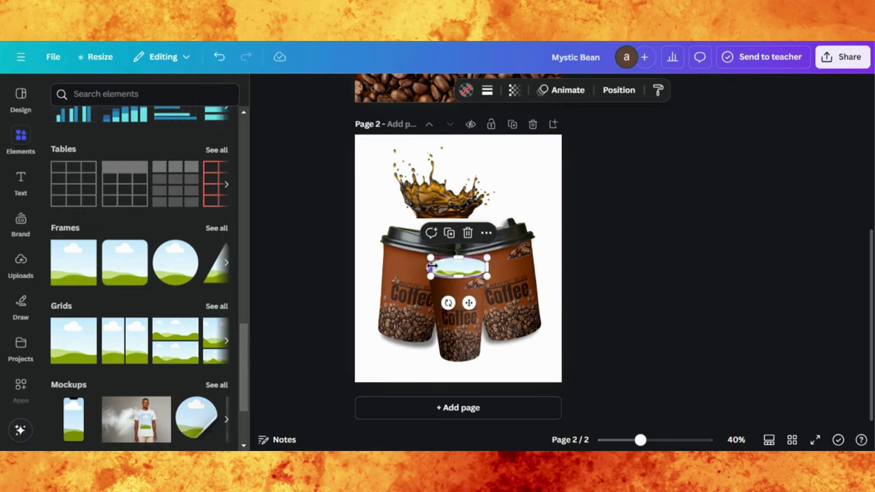
{"action": "left_click_drag", "start_coordinate": [429, 266], "coordinate": [425, 266]}
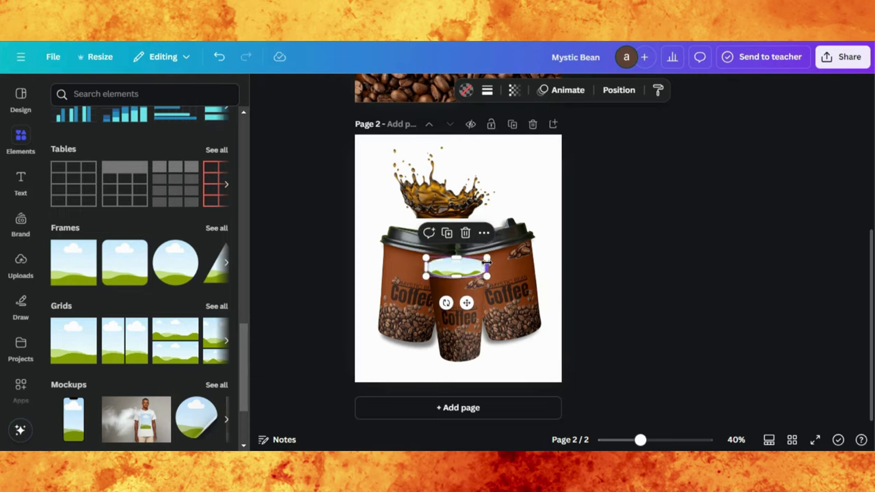
{"action": "left_click", "coordinate": [583, 257]}
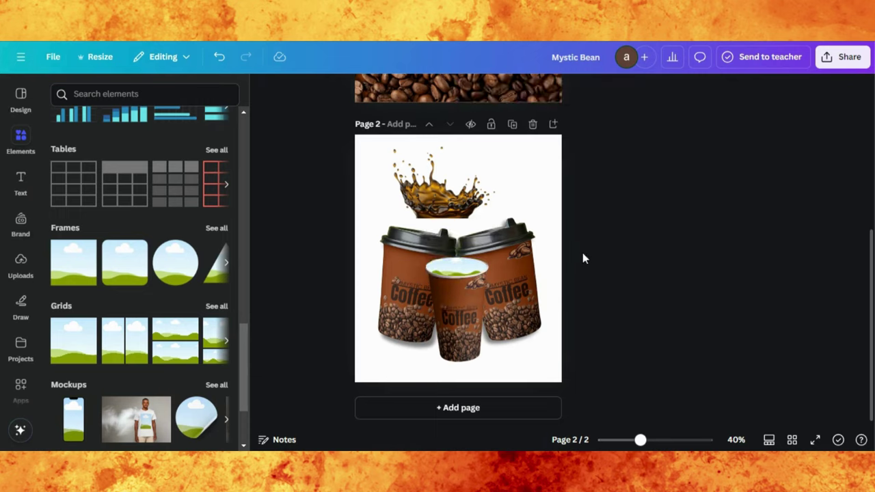
{"action": "left_click", "coordinate": [478, 273]}
{"action": "left_click_drag", "start_coordinate": [478, 269], "coordinate": [478, 270]}
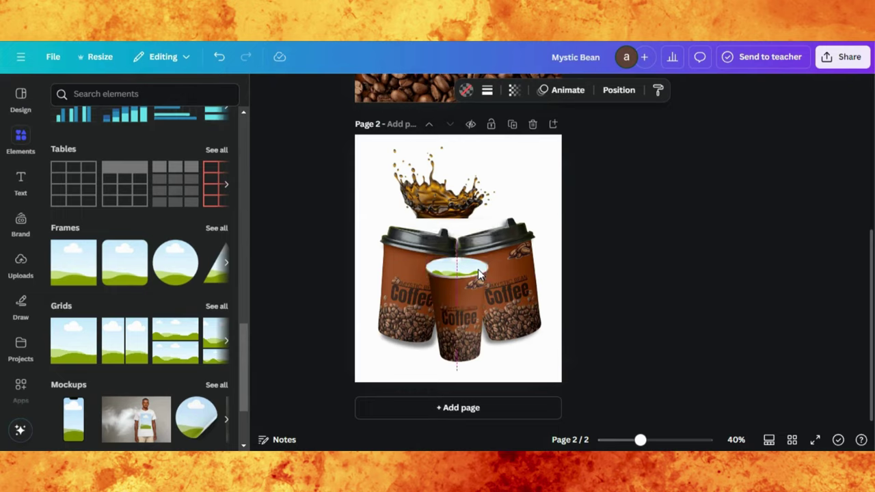
- Try the coffee splash graphic in the open cup's elliptical frame and remove it from the page
{"action": "left_click", "coordinate": [447, 157]}
{"action": "left_click_drag", "start_coordinate": [434, 195], "coordinate": [452, 265]}
{"action": "key", "text": "Delete"}
- Add the recently used coffee splash with beans graphic and fill the open cup's elliptical frame with it
{"action": "scroll", "coordinate": [205, 157], "scroll_direction": "up", "scroll_amount": 5}
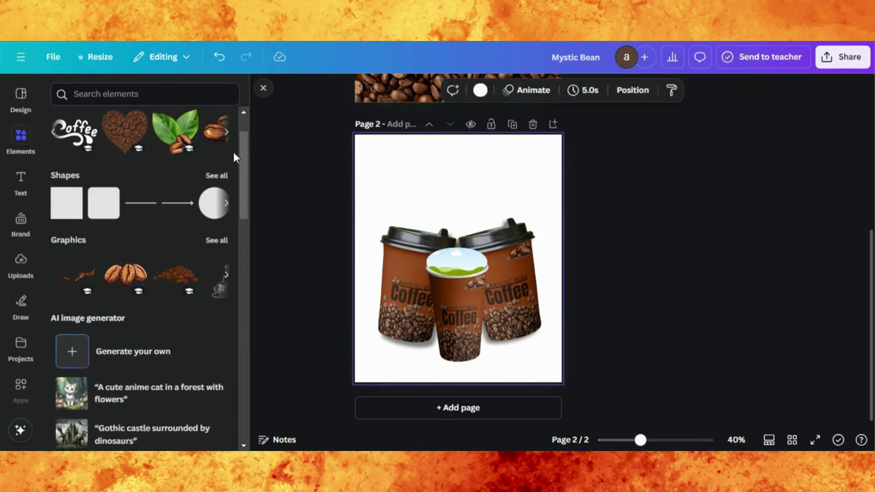
{"action": "scroll", "coordinate": [56, 134], "scroll_direction": "right", "scroll_amount": 5}
{"action": "left_click", "coordinate": [56, 134]}
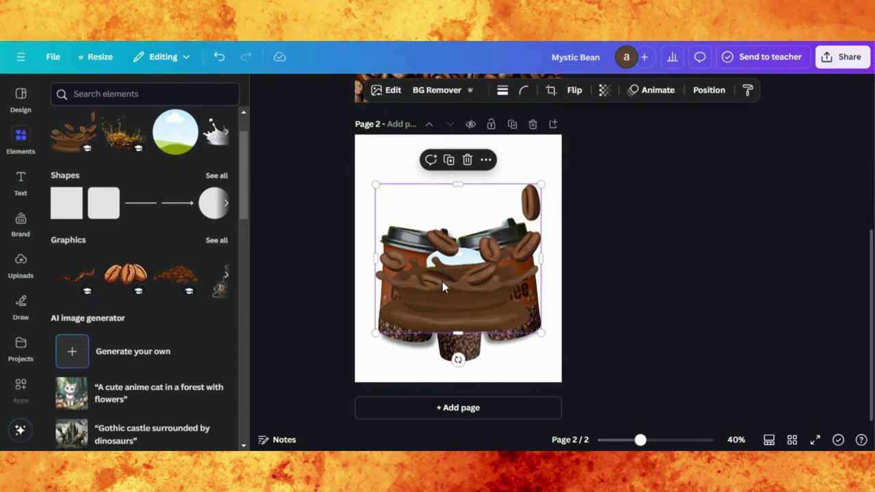
{"action": "left_click_drag", "start_coordinate": [443, 284], "coordinate": [457, 266]}
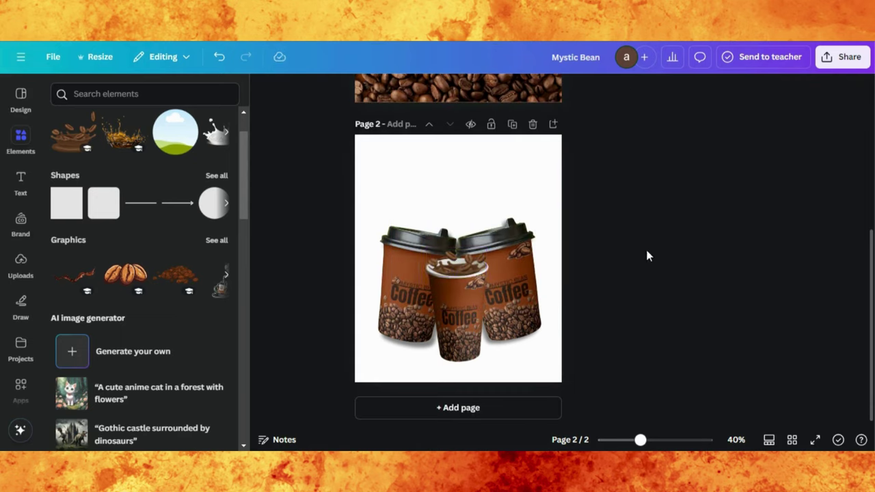
- Apply a Drop shadow to the open cup and set its distance to 27
{"action": "left_click", "coordinate": [452, 325]}
{"action": "left_click", "coordinate": [390, 91]}
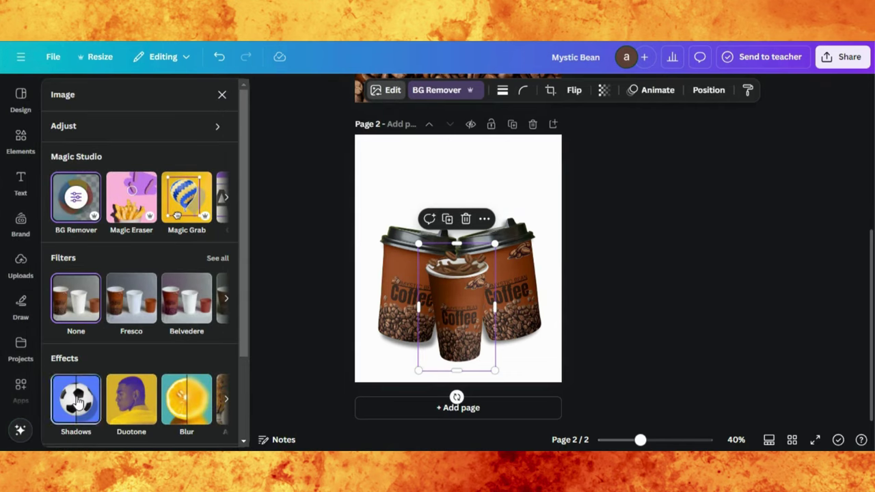
{"action": "left_click", "coordinate": [79, 403]}
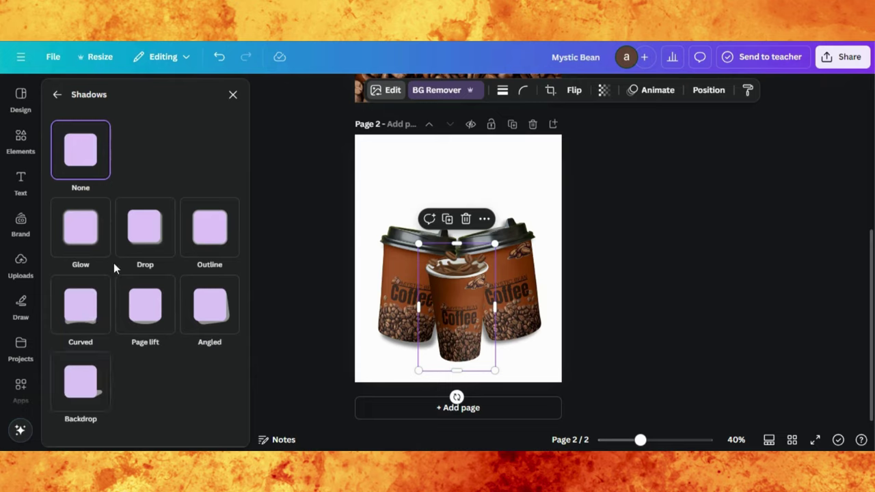
{"action": "left_click", "coordinate": [143, 236]}
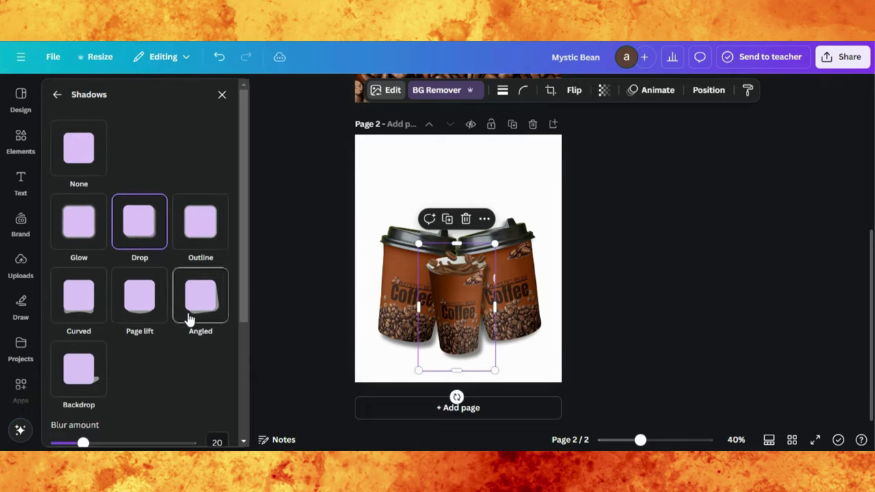
{"action": "scroll", "coordinate": [129, 324], "scroll_direction": "down", "scroll_amount": 4}
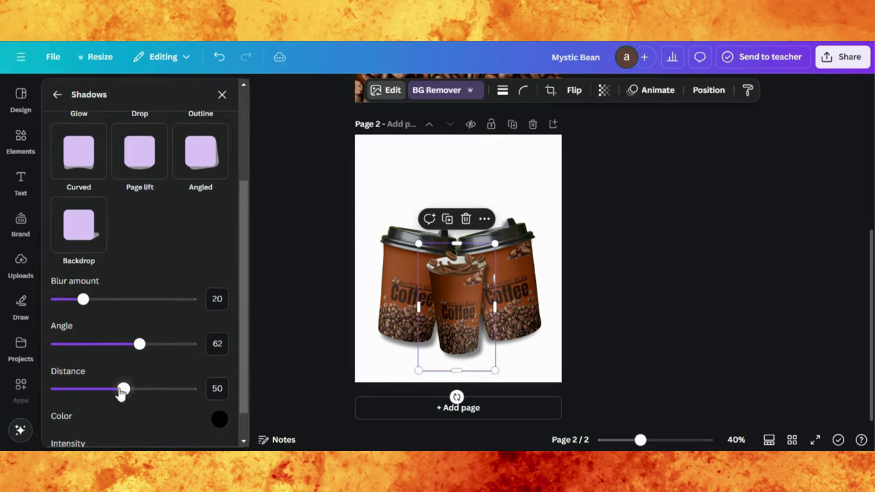
{"action": "left_click_drag", "start_coordinate": [121, 391], "coordinate": [92, 390]}
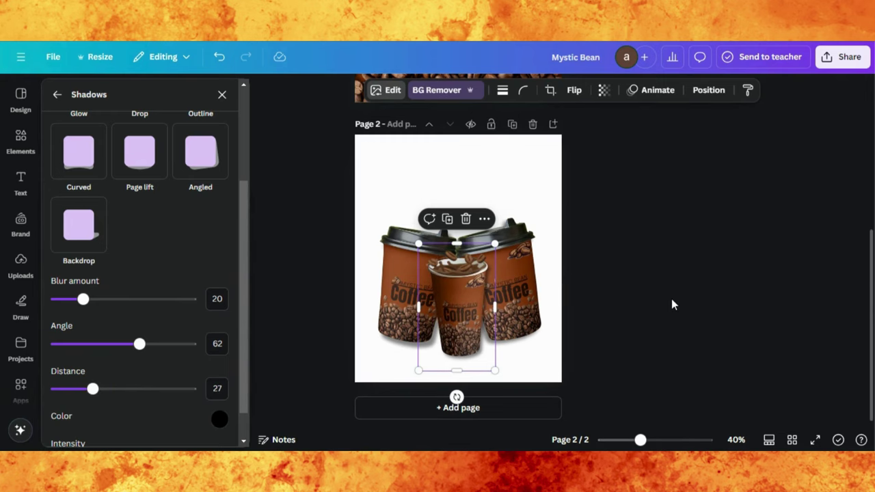
{"action": "left_click", "coordinate": [672, 304]}
- Group all three cups together with the coffee-filled frame
{"action": "left_click_drag", "start_coordinate": [613, 267], "coordinate": [368, 314]}
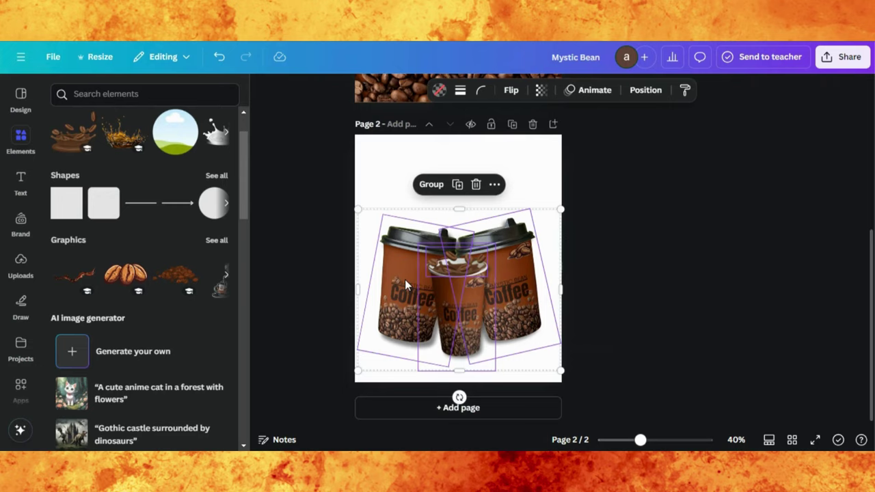
{"action": "left_click", "coordinate": [432, 184]}
{"action": "left_click", "coordinate": [375, 180]}
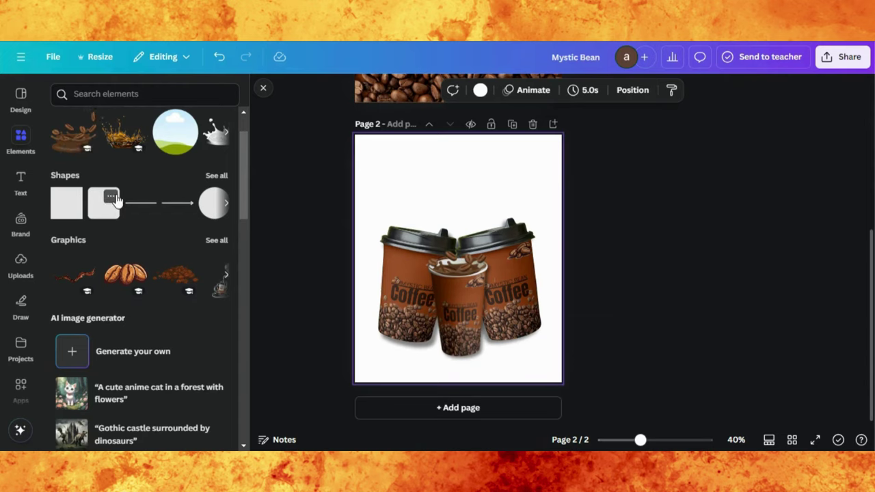
- Add the scattered dark coffee beans graphic, shrink and tilt it, and place it over the page's top-right corner
{"action": "scroll", "coordinate": [127, 273], "scroll_direction": "up", "scroll_amount": 2}
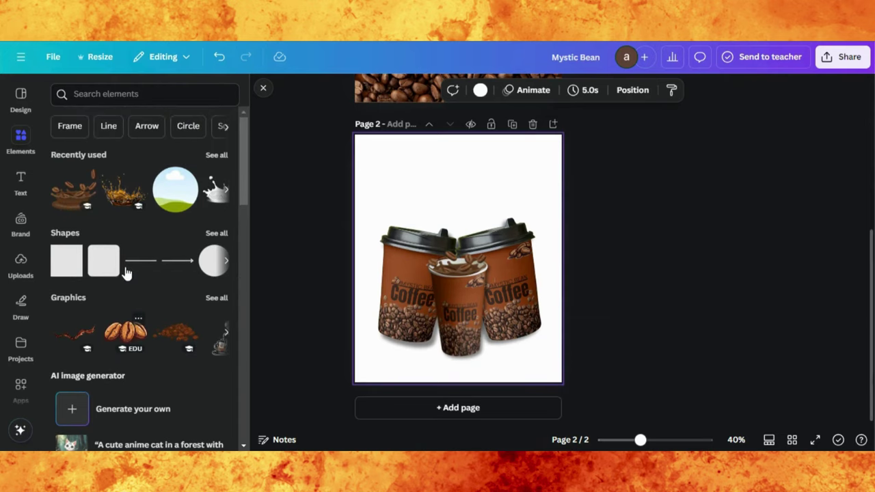
{"action": "left_click", "coordinate": [216, 156]}
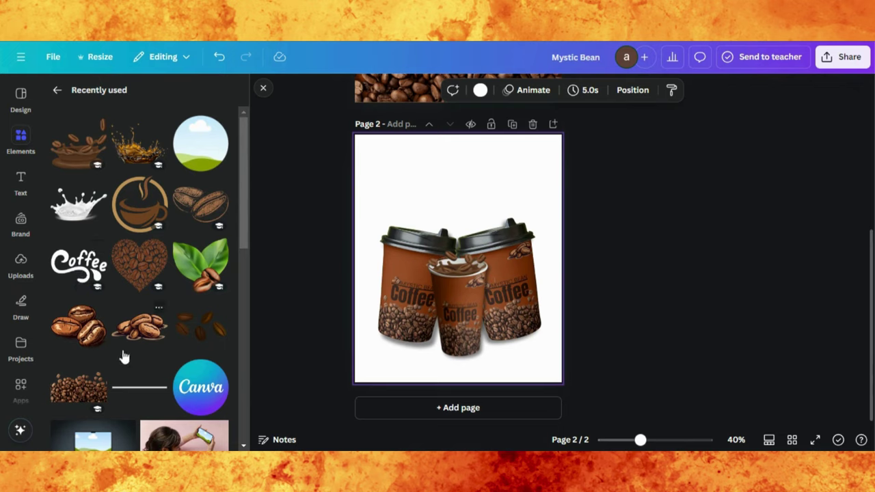
{"action": "left_click", "coordinate": [196, 330]}
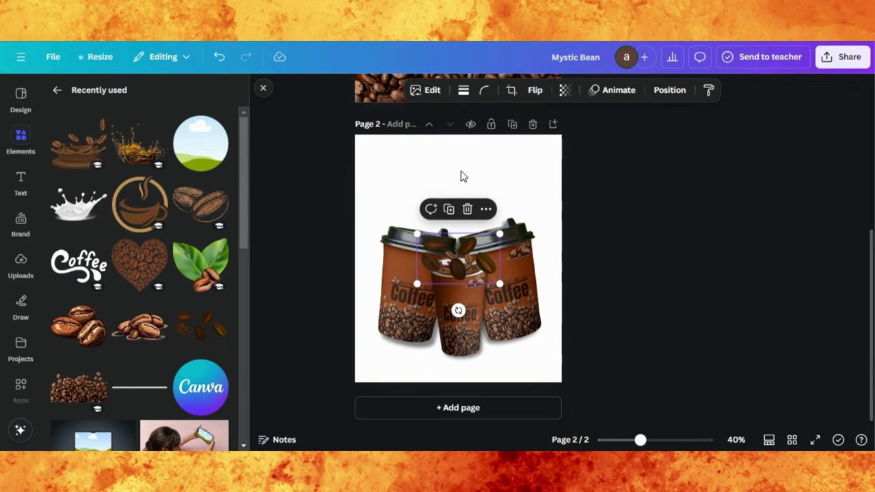
{"action": "left_click_drag", "start_coordinate": [467, 245], "coordinate": [533, 154]}
{"action": "left_click_drag", "start_coordinate": [566, 192], "coordinate": [543, 180]}
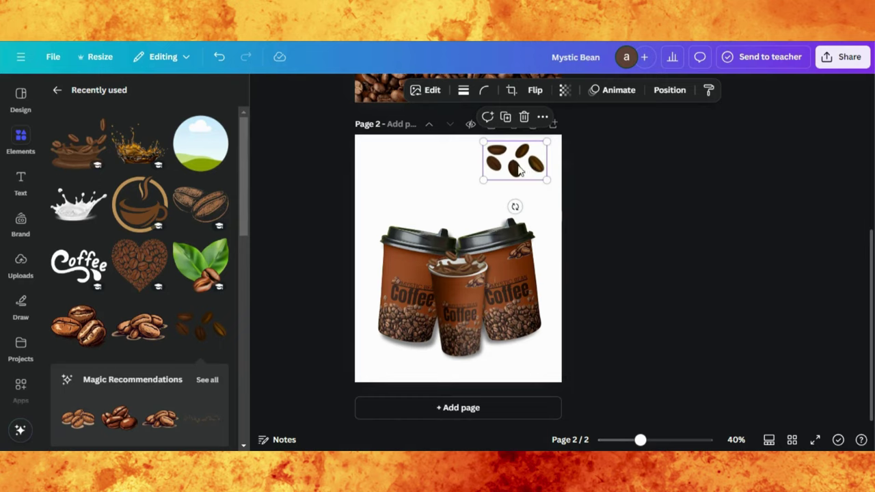
{"action": "left_click_drag", "start_coordinate": [513, 206], "coordinate": [533, 209]}
{"action": "left_click_drag", "start_coordinate": [520, 155], "coordinate": [542, 149]}
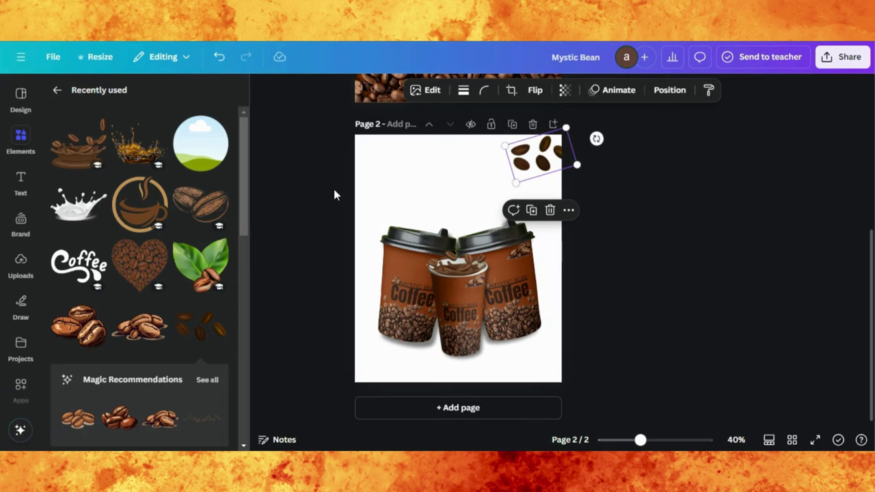
- Add the green leaves with coffee beans graphic, shrink and tilt it, and place it beside the right cup's base
{"action": "scroll", "coordinate": [146, 361], "scroll_direction": "down", "scroll_amount": 2}
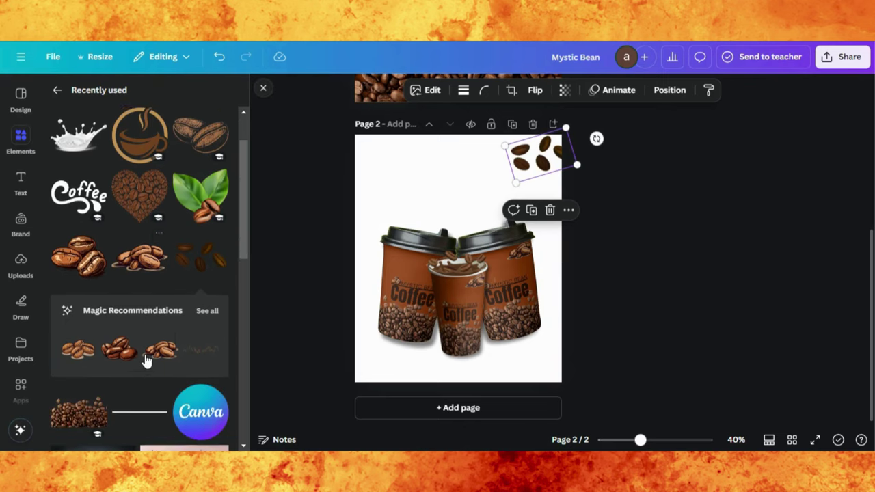
{"action": "scroll", "coordinate": [144, 360], "scroll_direction": "down", "scroll_amount": 2}
{"action": "scroll", "coordinate": [128, 222], "scroll_direction": "up", "scroll_amount": 2}
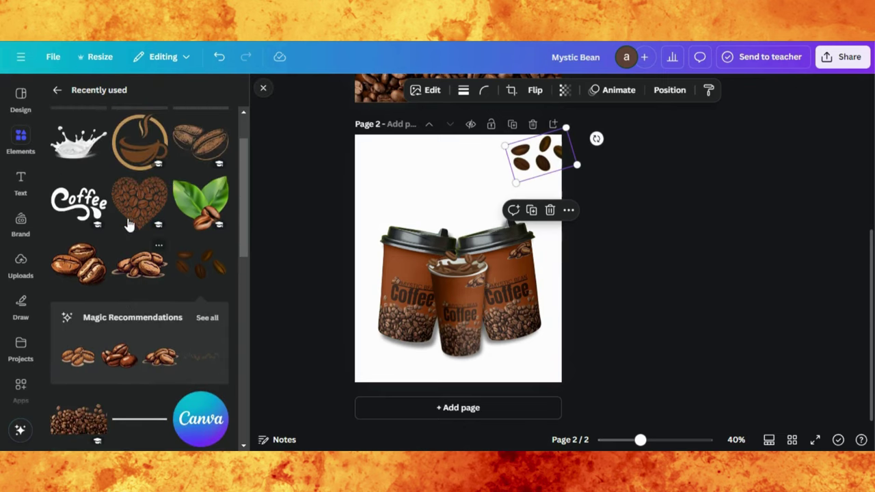
{"action": "left_click", "coordinate": [201, 202]}
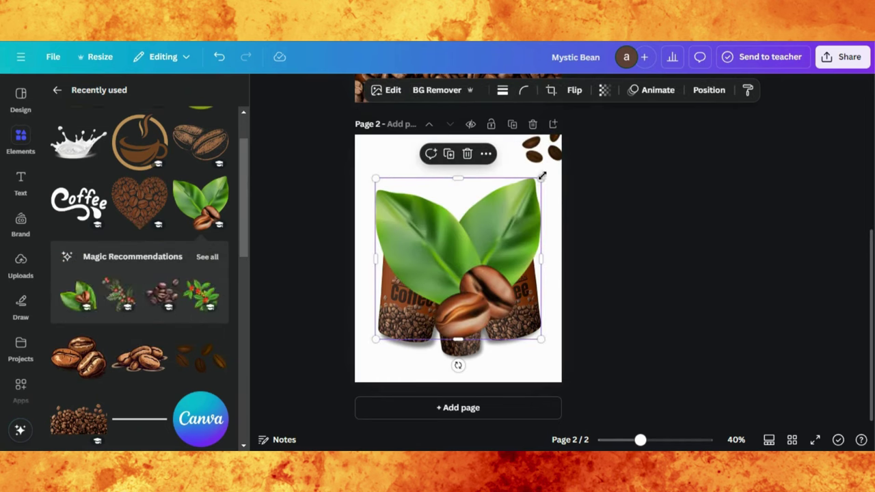
{"action": "left_click_drag", "start_coordinate": [542, 177], "coordinate": [554, 320]}
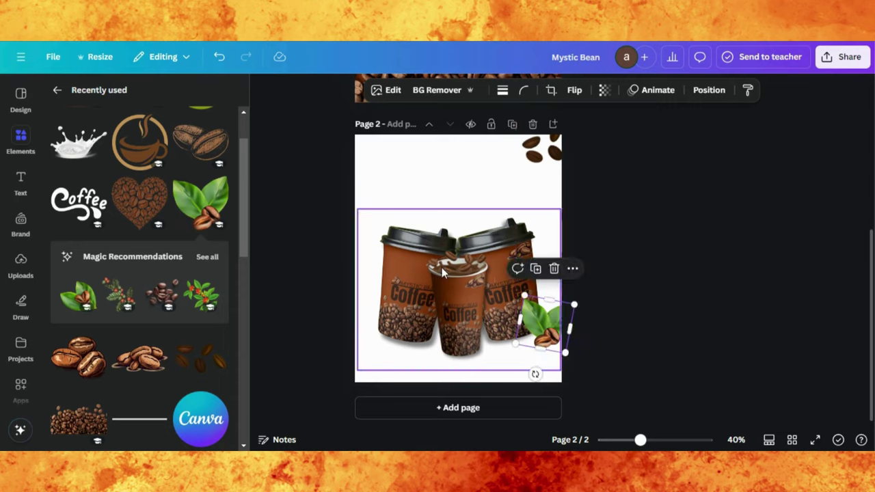
- Add a second leaves-and-beans graphic, rotate it, and enlarge it so it overhangs the page's bottom-left corner
{"action": "left_click", "coordinate": [186, 197]}
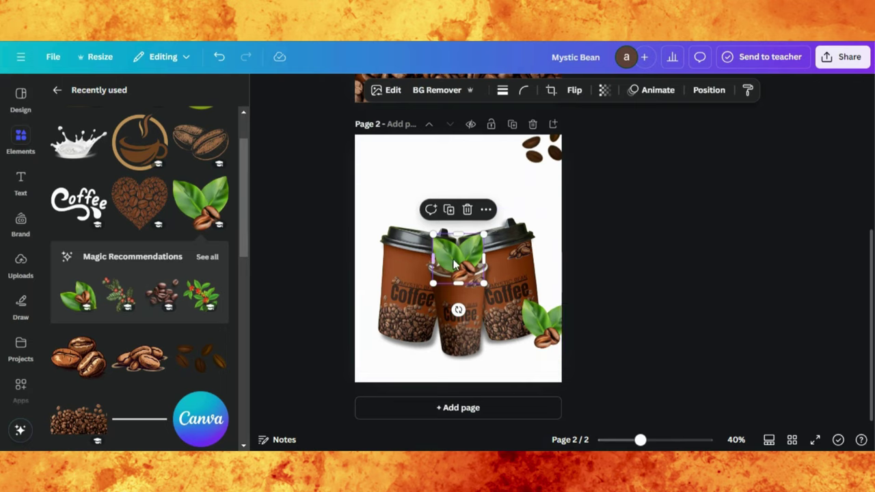
{"action": "left_click_drag", "start_coordinate": [454, 255], "coordinate": [354, 373]}
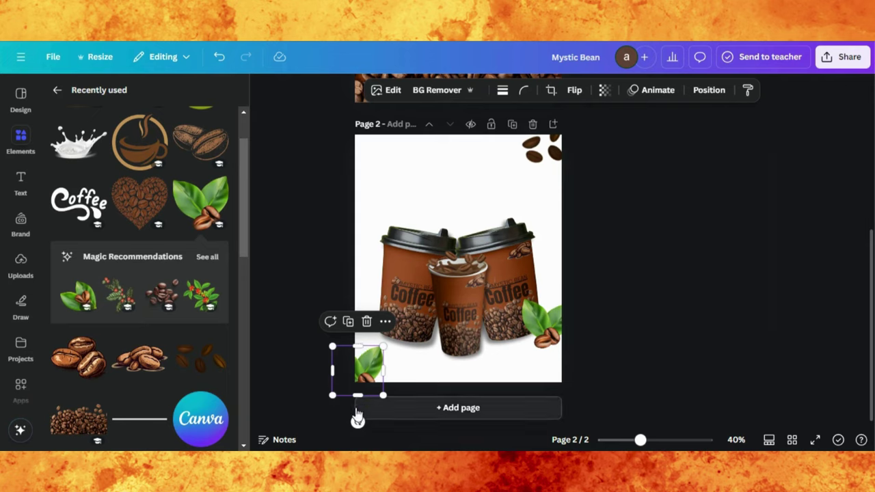
{"action": "left_click_drag", "start_coordinate": [357, 422], "coordinate": [273, 420]}
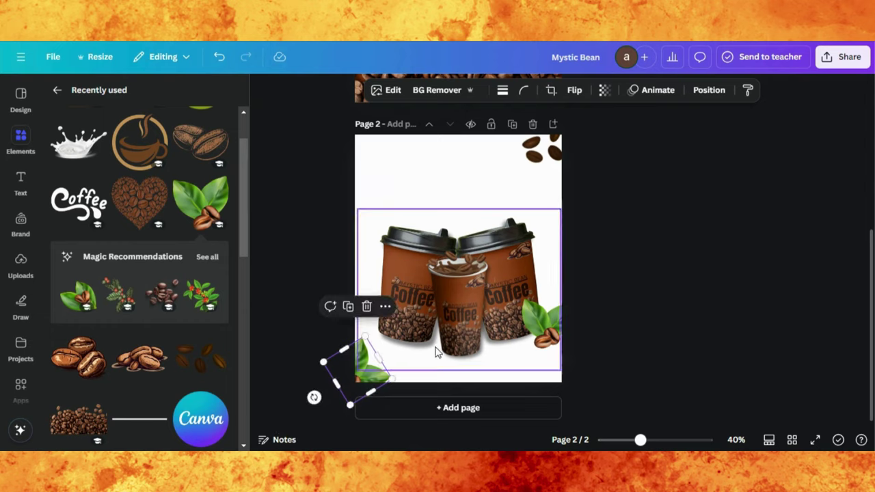
{"action": "mouse_move", "coordinate": [365, 337]}
{"action": "left_mouse_down"}
{"action": "mouse_move", "coordinate": [371, 312]}
{"action": "mouse_move", "coordinate": [363, 330]}
{"action": "left_mouse_up"}
{"action": "left_click_drag", "start_coordinate": [375, 362], "coordinate": [372, 369]}
{"action": "key", "text": "ctrl+z"}
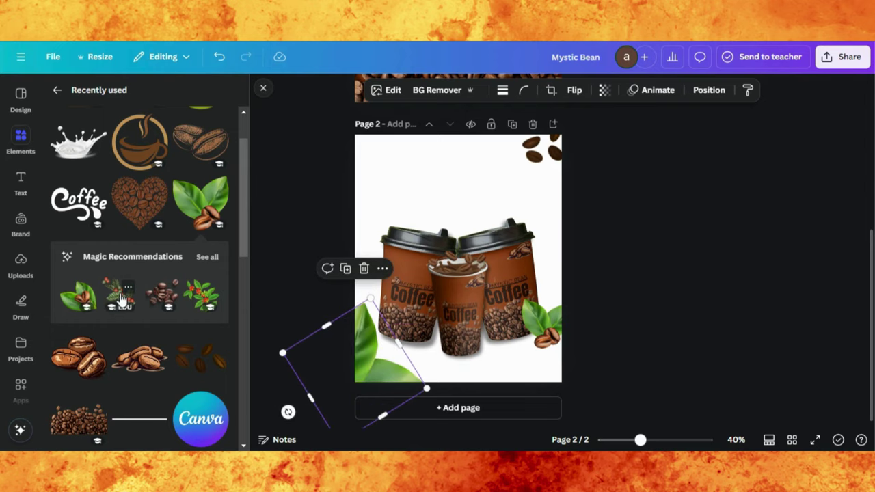
- Add the recommended roasted bean pile graphic, shrink it, and move it behind the cup group in the layer order
{"action": "left_click", "coordinate": [160, 301]}
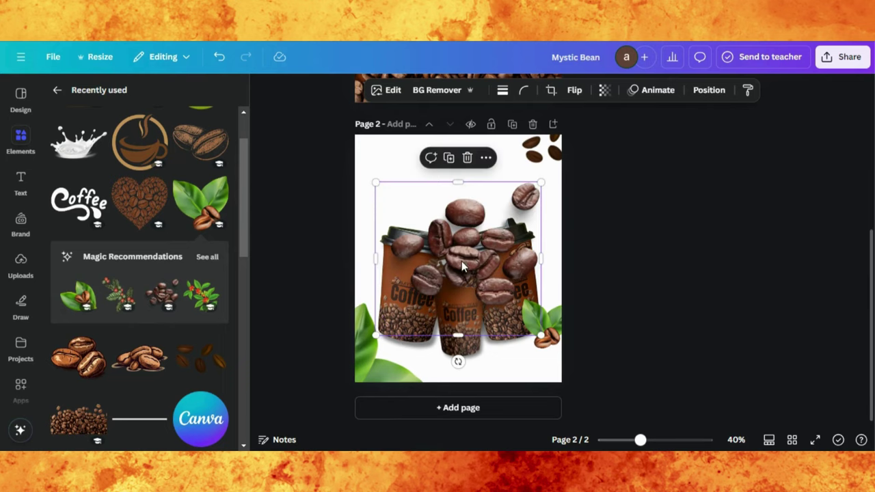
{"action": "left_click_drag", "start_coordinate": [541, 336], "coordinate": [523, 339]}
{"action": "left_click_drag", "start_coordinate": [437, 246], "coordinate": [427, 345]}
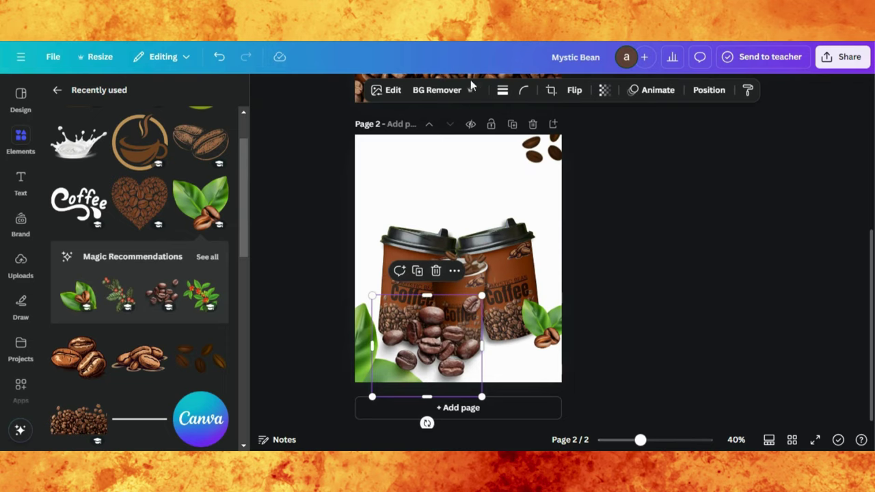
{"action": "left_click", "coordinate": [714, 92]}
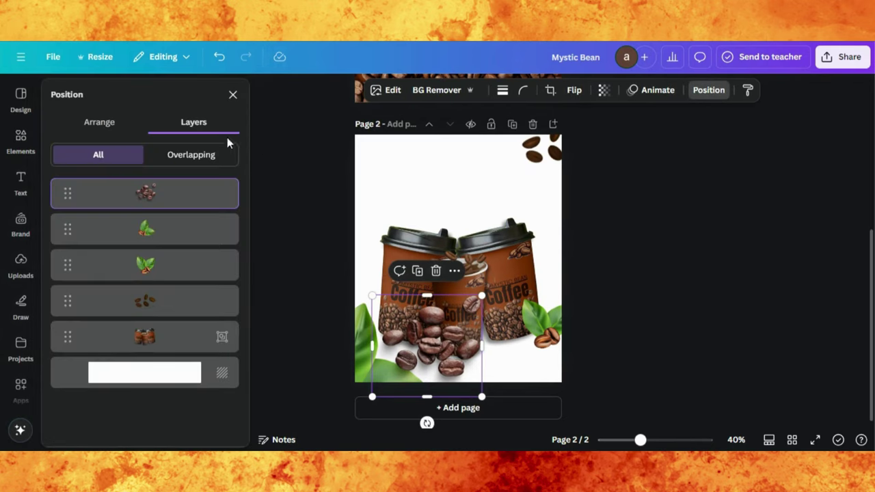
{"action": "left_click_drag", "start_coordinate": [152, 311], "coordinate": [157, 364]}
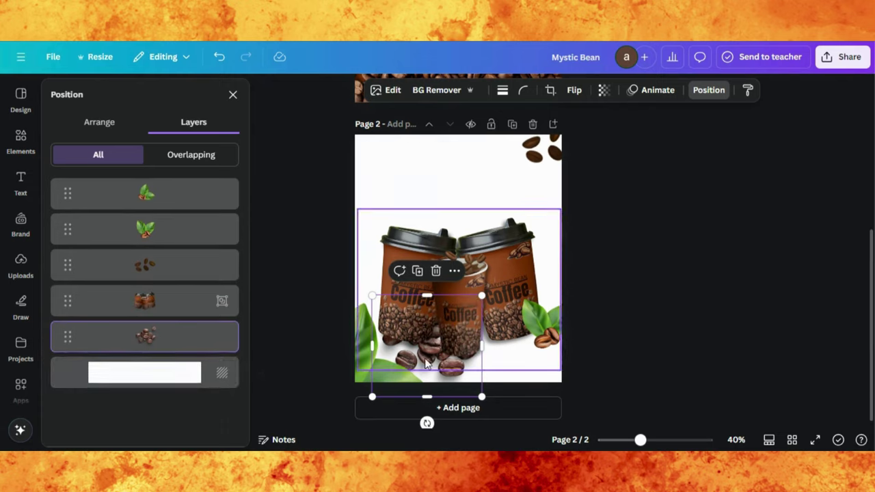
- Place another roasted bean pile over the leaves in the page's lower-right area and shrink it slightly
{"action": "left_click_drag", "start_coordinate": [453, 380], "coordinate": [518, 338]}
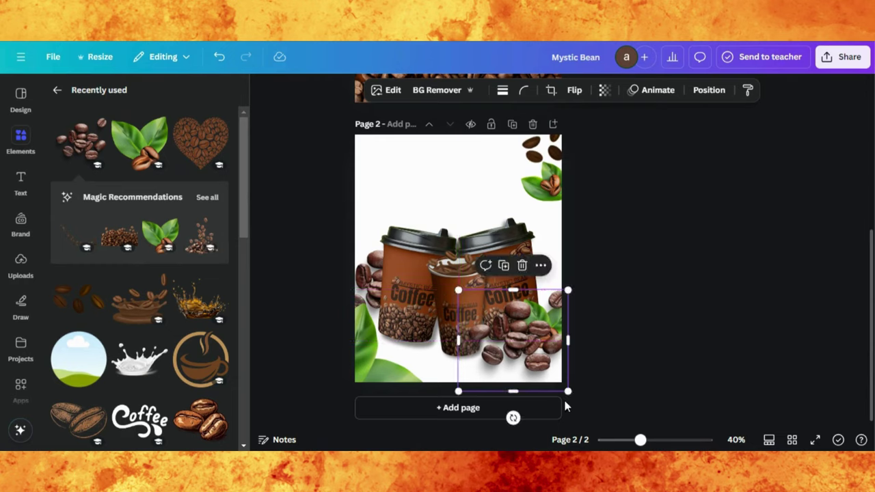
{"action": "left_click_drag", "start_coordinate": [567, 393], "coordinate": [550, 375]}
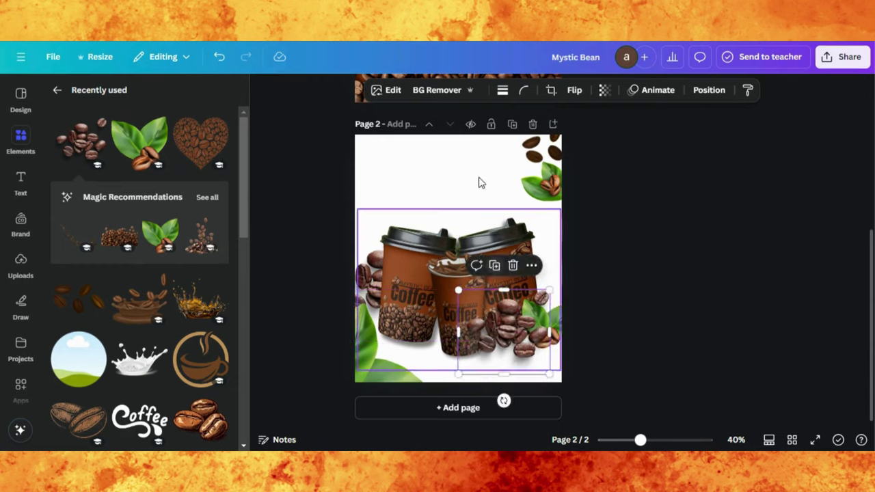
- Move the lower-right bean pile up beside the right cup, rotate it, and place it behind the cup group in the layer order
{"action": "left_click_drag", "start_coordinate": [506, 316], "coordinate": [528, 272]}
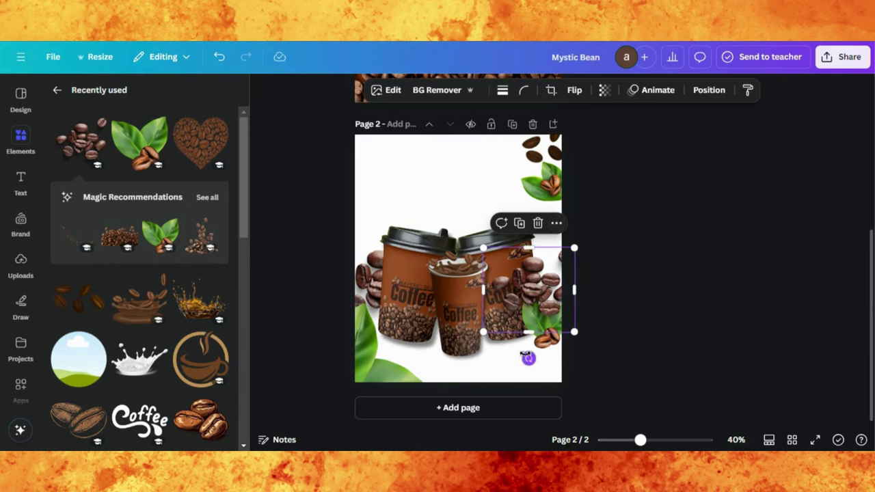
{"action": "left_click_drag", "start_coordinate": [528, 358], "coordinate": [535, 272]}
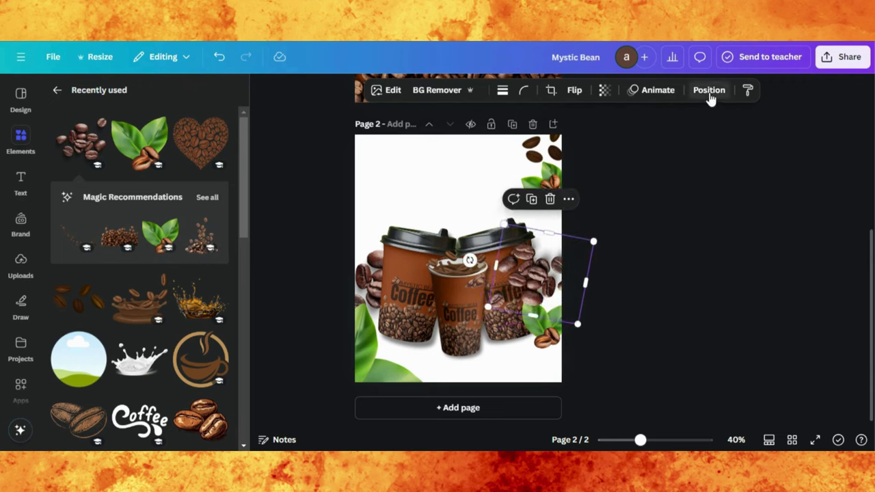
{"action": "left_click", "coordinate": [710, 91]}
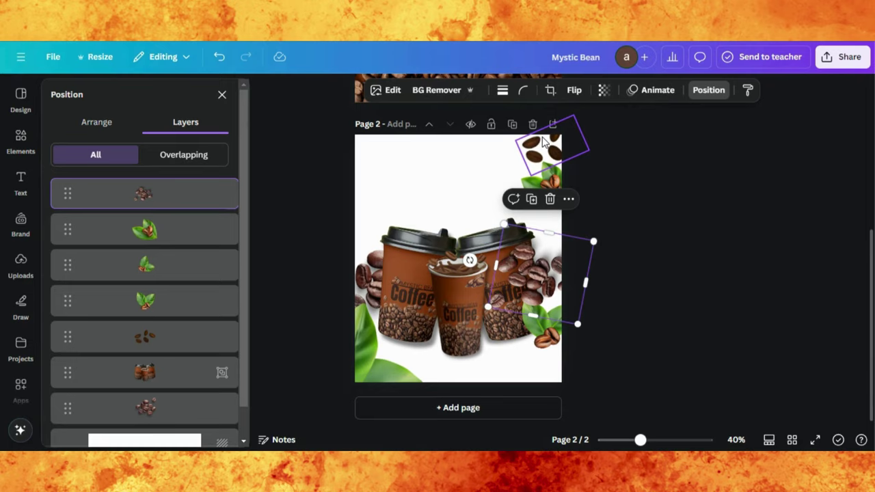
{"action": "left_click_drag", "start_coordinate": [129, 286], "coordinate": [134, 393]}
- Add the heading "Where Flavor Meets Mystery." in quotation marks, shrink it to size 33, widen it to one line, and place it above the cups
{"action": "left_click", "coordinate": [21, 182]}
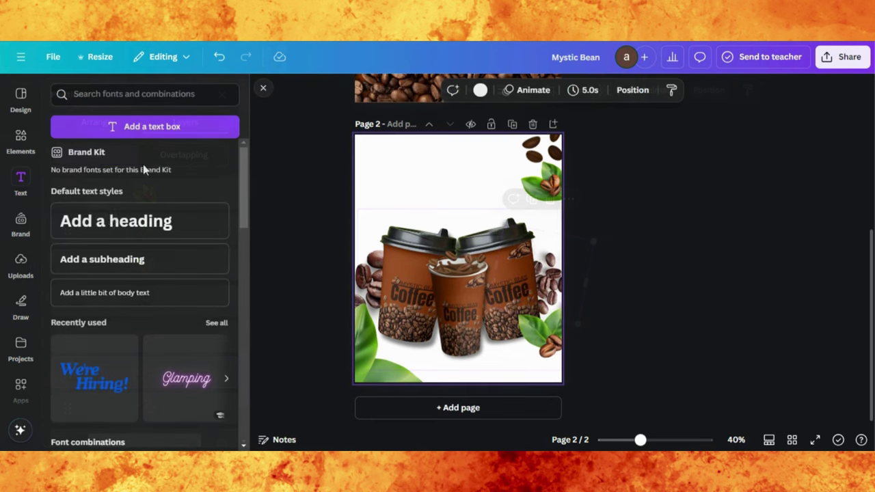
{"action": "left_click", "coordinate": [114, 223]}
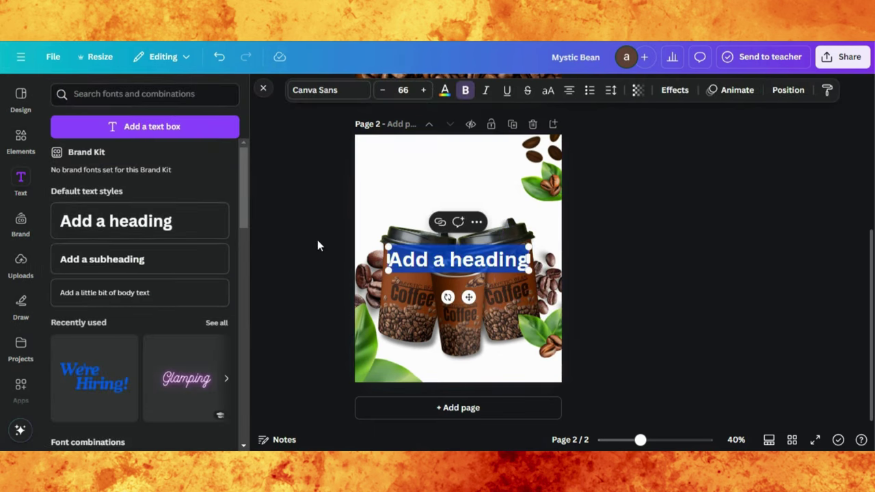
{"action": "type", "text": "\"Where Flavor Meets Mystery\""}
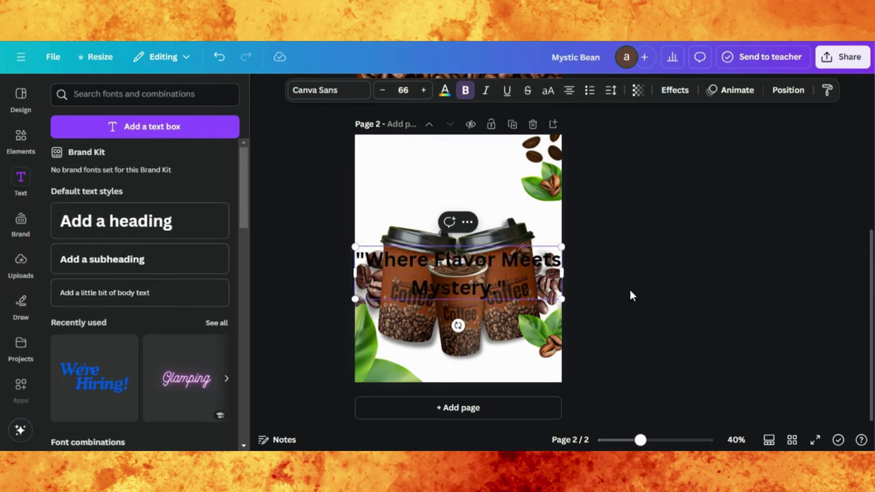
{"action": "left_click_drag", "start_coordinate": [562, 301], "coordinate": [458, 272]}
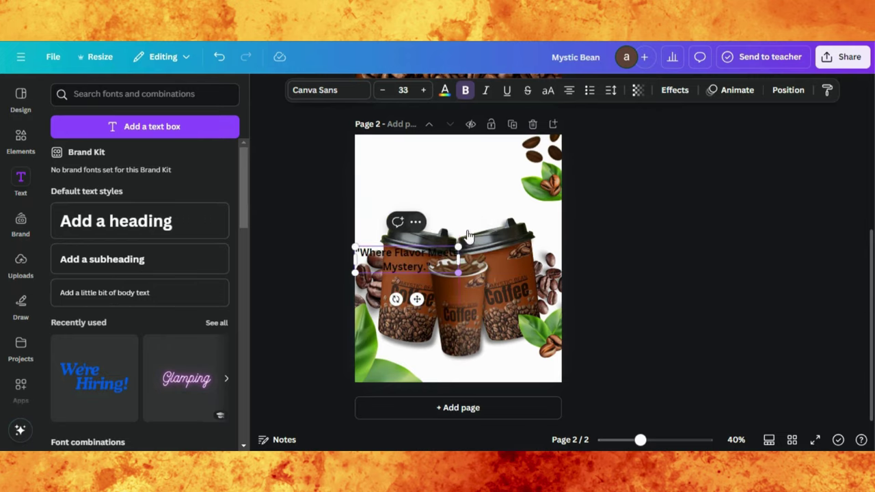
{"action": "left_click_drag", "start_coordinate": [376, 253], "coordinate": [524, 253]}
{"action": "left_click_drag", "start_coordinate": [410, 253], "coordinate": [410, 174]}
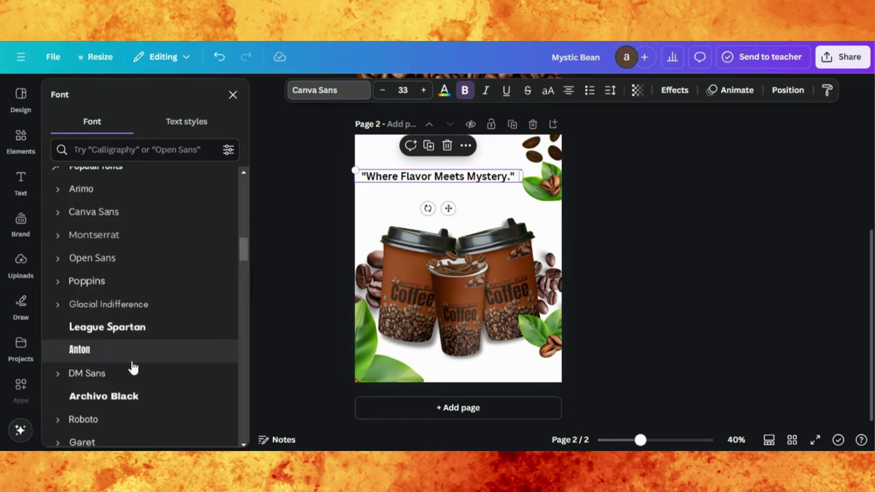
- Set the tagline's font to Brittany
{"action": "scroll", "coordinate": [123, 387], "scroll_direction": "down", "scroll_amount": 3}
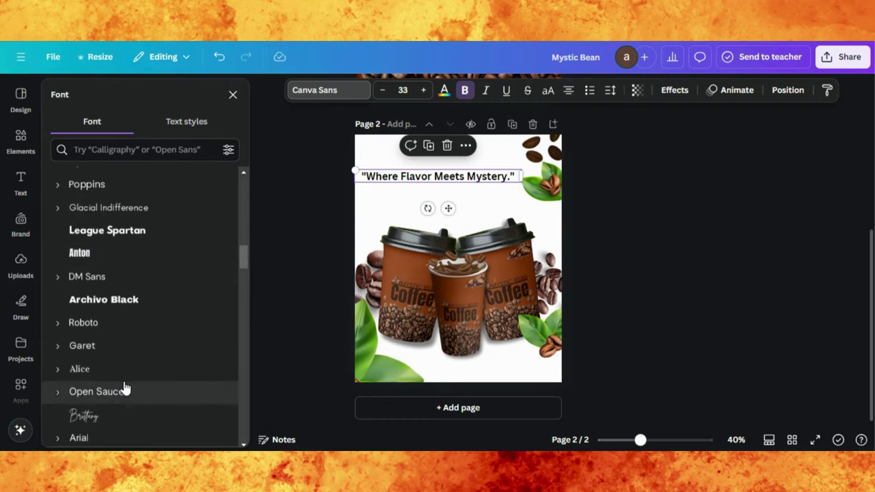
{"action": "scroll", "coordinate": [123, 383], "scroll_direction": "down", "scroll_amount": 2}
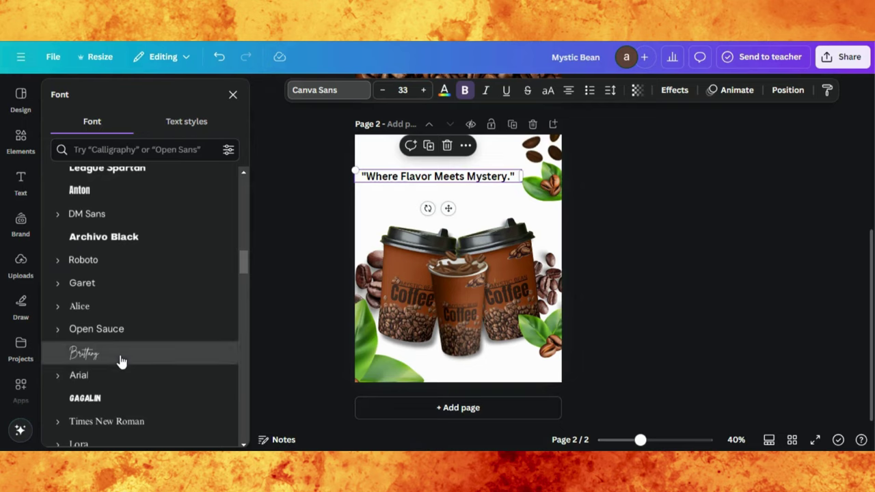
{"action": "left_click", "coordinate": [120, 360]}
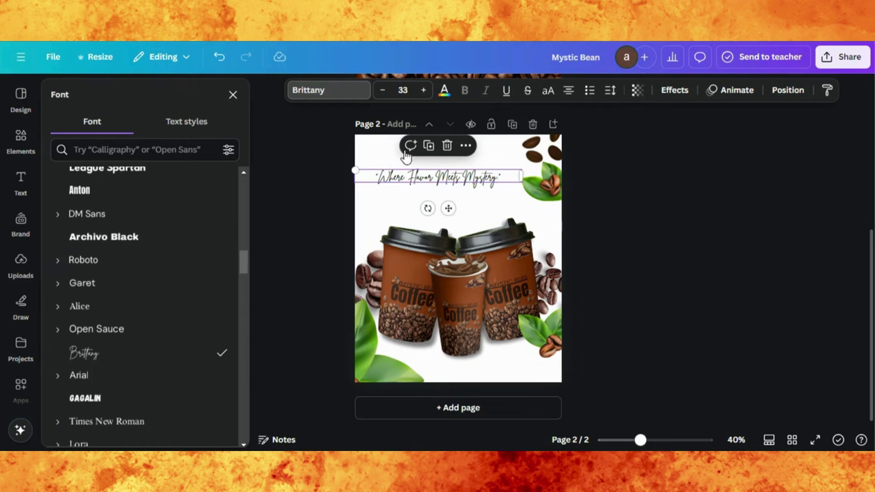
- Add a MYSTIC BEAN heading and place it at the top of page 2 above the tagline
{"action": "left_click", "coordinate": [21, 181]}
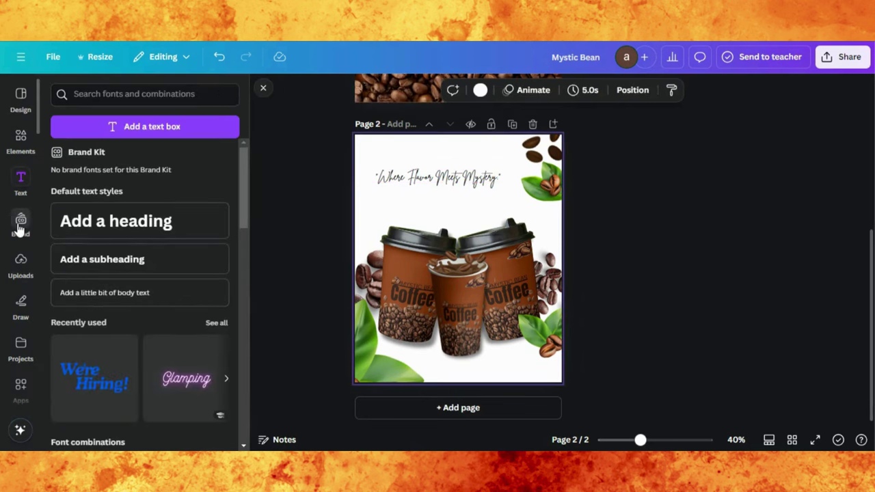
{"action": "left_click", "coordinate": [159, 228]}
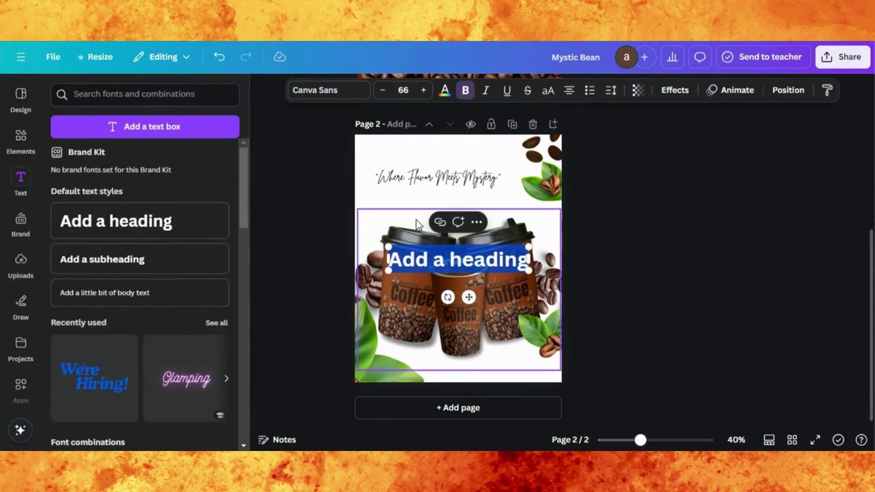
{"action": "type", "text": "M"}
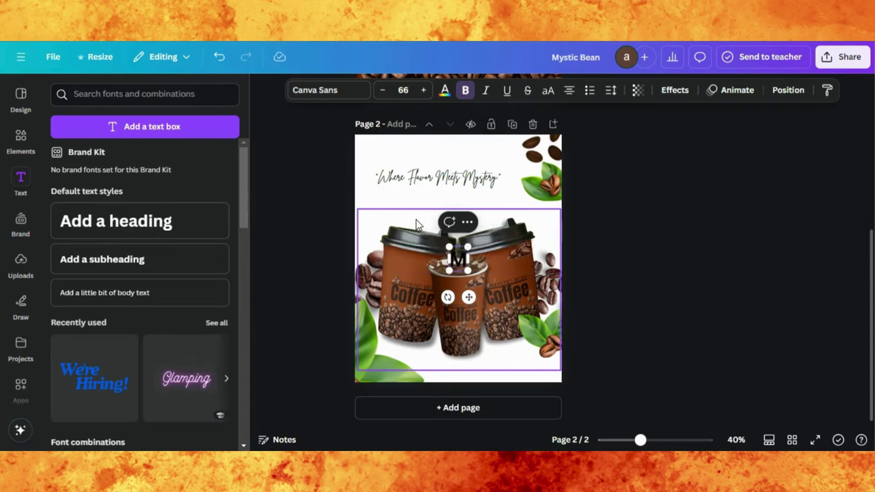
{"action": "type", "text": "YS"}
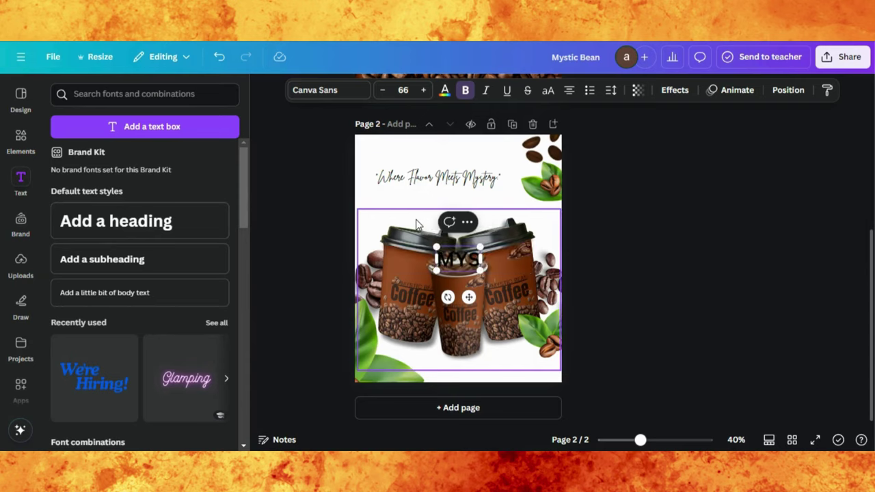
{"action": "type", "text": "TIC"}
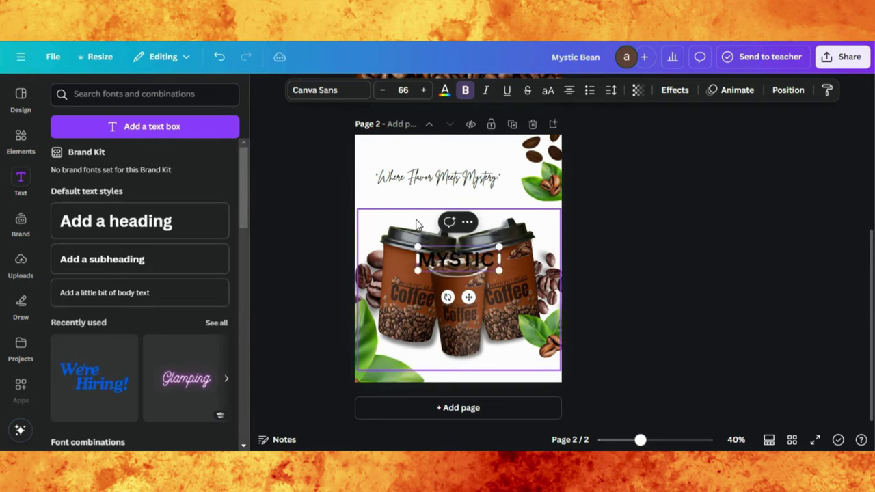
{"action": "type", "text": " BEAN"}
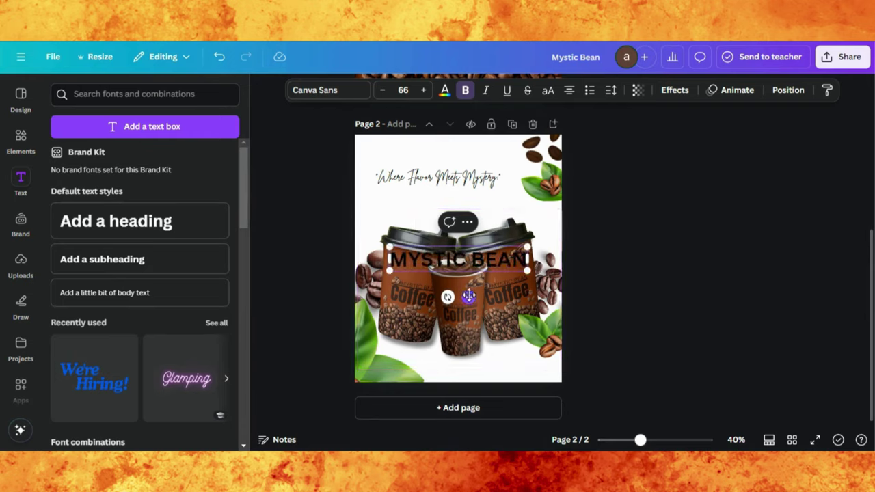
{"action": "left_click_drag", "start_coordinate": [469, 296], "coordinate": [439, 185]}
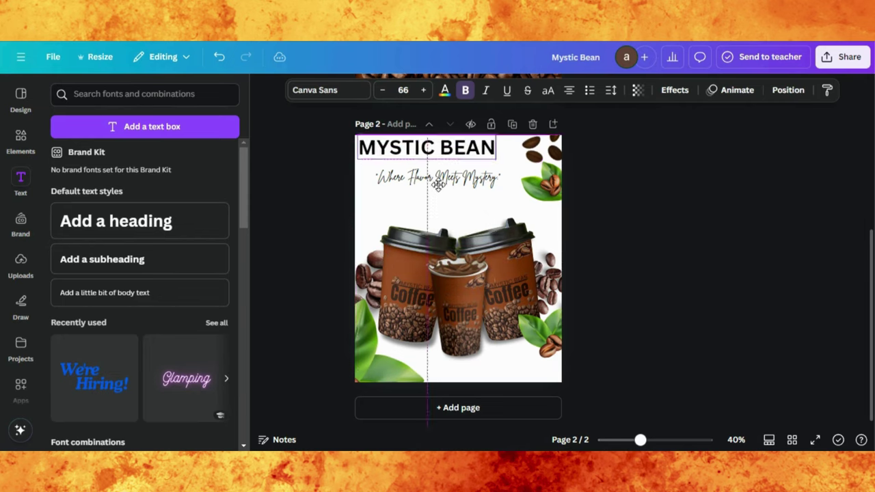
- Try the Archivo Black font on the MYSTIC BEAN title and widen its text box
{"action": "left_click", "coordinate": [347, 91]}
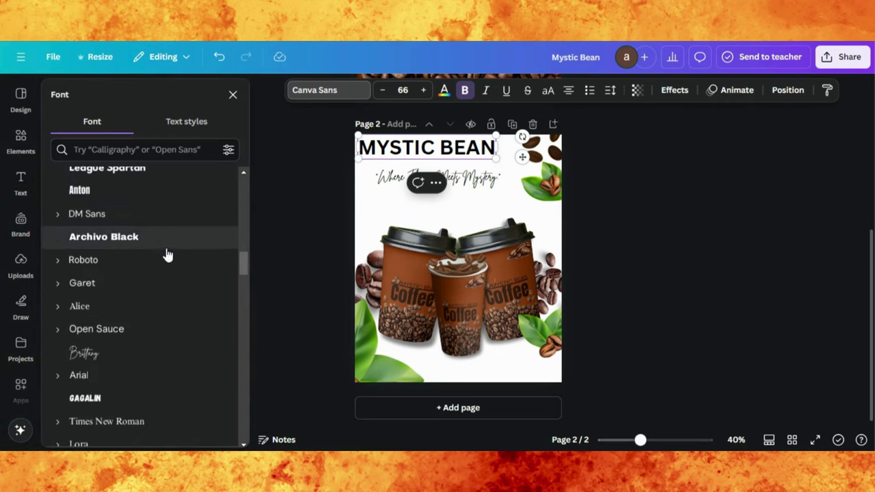
{"action": "left_click", "coordinate": [161, 239]}
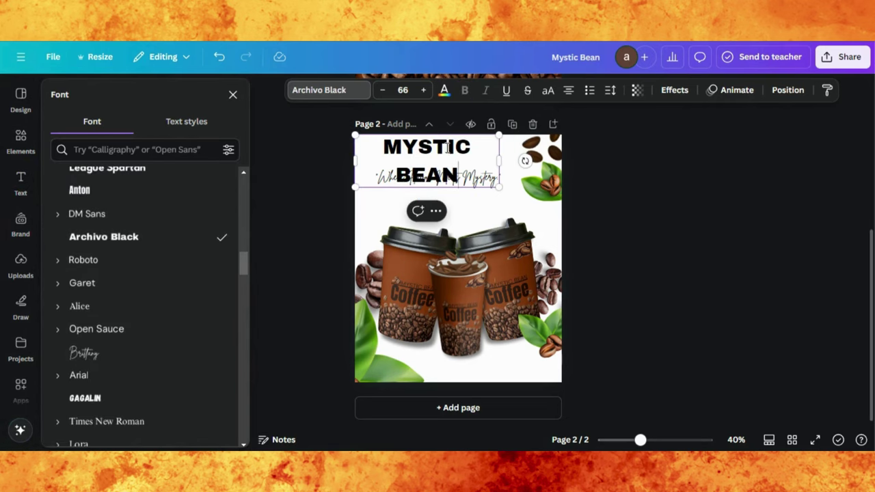
{"action": "mouse_move", "coordinate": [500, 161]}
{"action": "left_mouse_down"}
{"action": "mouse_move", "coordinate": [540, 161]}
{"action": "mouse_move", "coordinate": [516, 159]}
{"action": "left_mouse_up"}
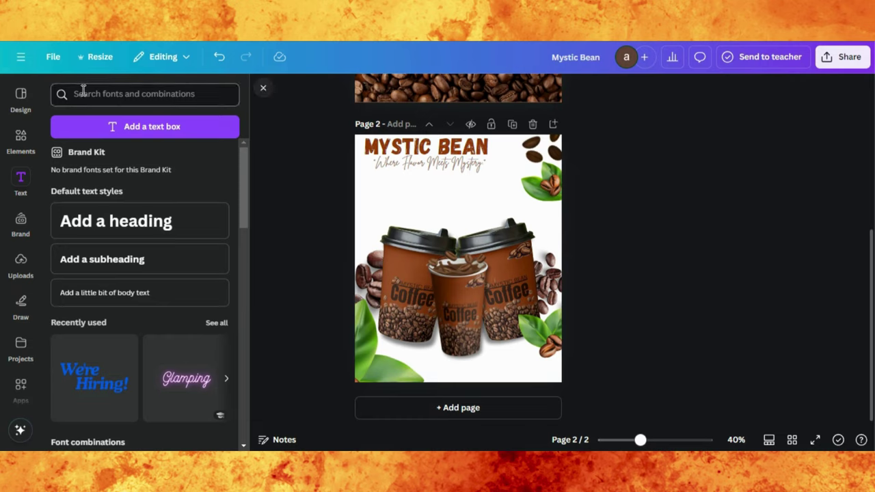
- Search the graphics for "tags", add the round red scalloped badge, and place it small at the right cup's upper corner
{"action": "left_click", "coordinate": [22, 140]}
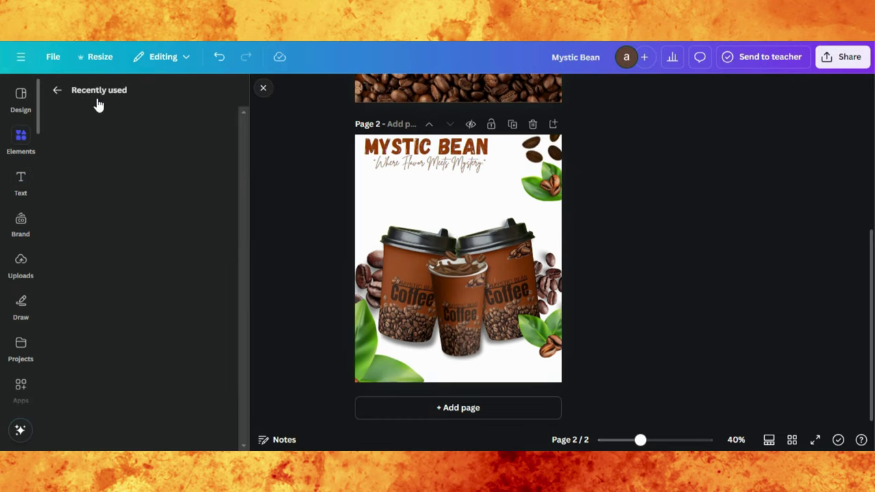
{"action": "left_click", "coordinate": [57, 90]}
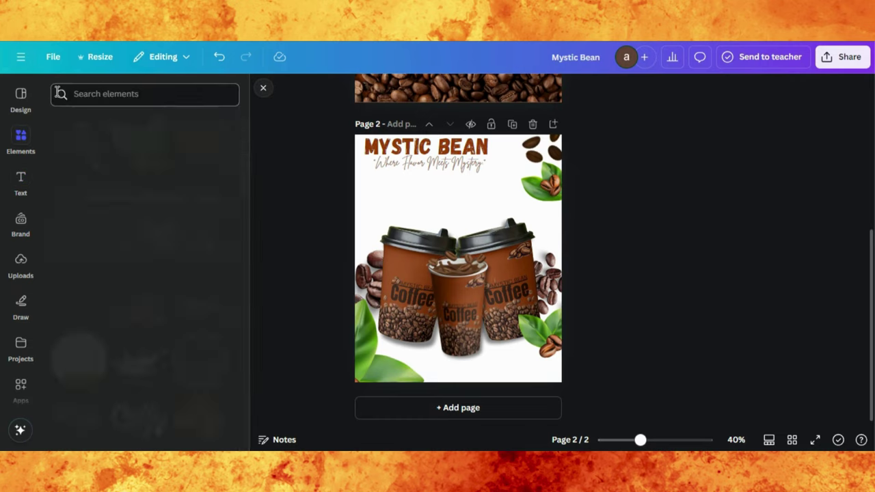
{"action": "left_click", "coordinate": [114, 95]}
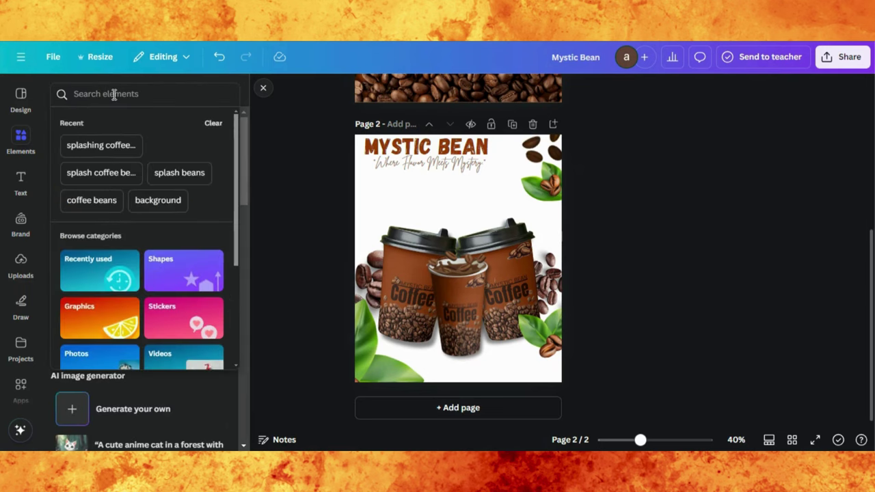
{"action": "type", "text": "tags"}
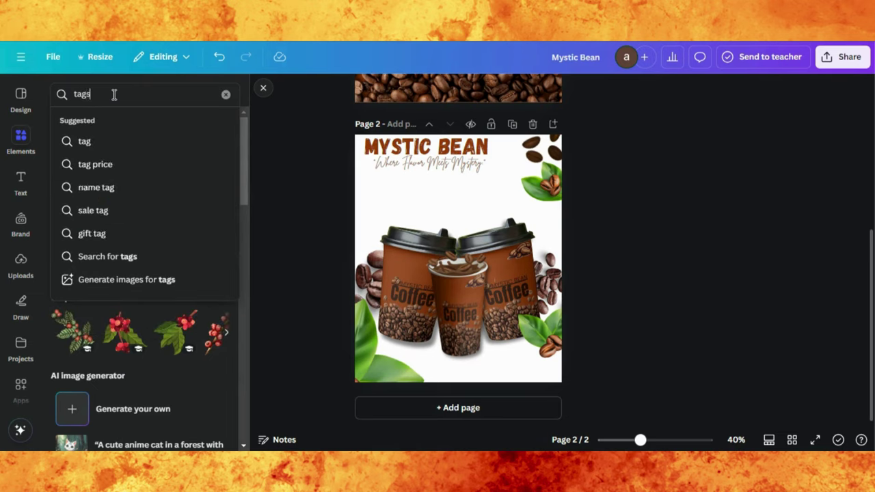
{"action": "key", "text": "Return"}
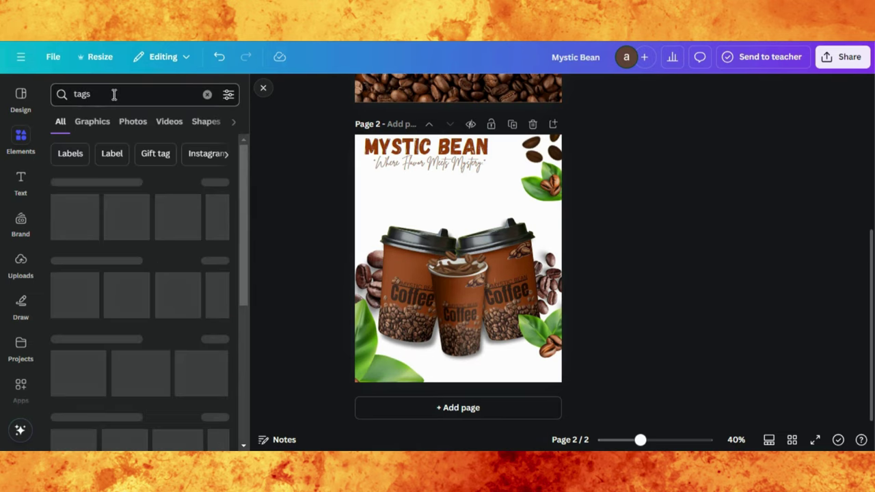
{"action": "left_click", "coordinate": [96, 128]}
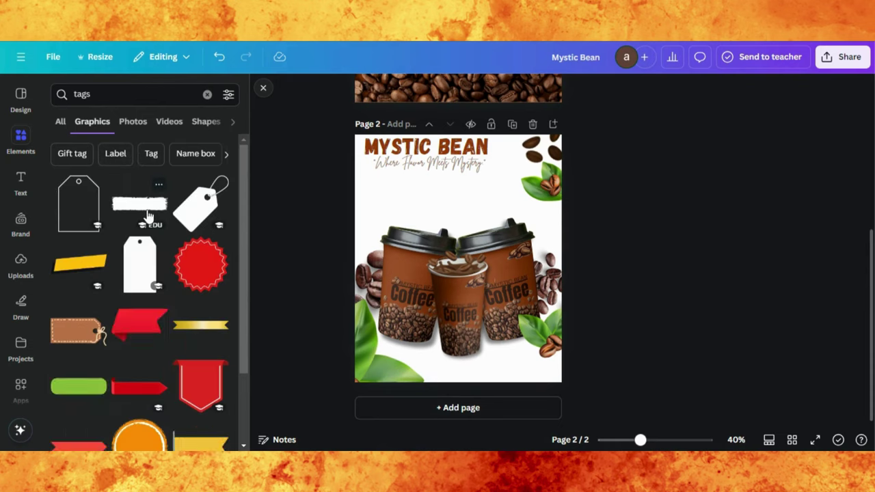
{"action": "left_click", "coordinate": [195, 266]}
{"action": "left_click_drag", "start_coordinate": [498, 296], "coordinate": [528, 221]}
- Duplicate the MYSTIC BEAN title, replace the copy's text with $10, narrow its text box, and move it onto the red badge
{"action": "type", "text": "MYSTIC BEAN"}
{"action": "double_click", "coordinate": [445, 210]}
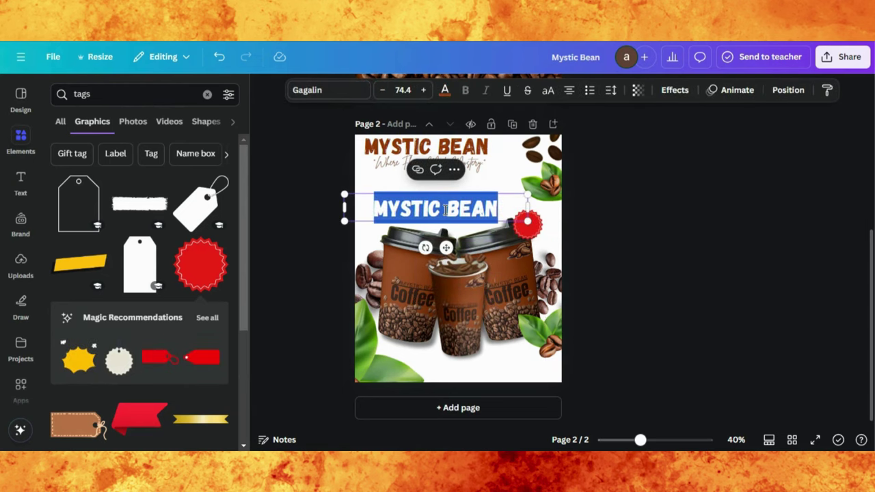
{"action": "type", "text": "10"}
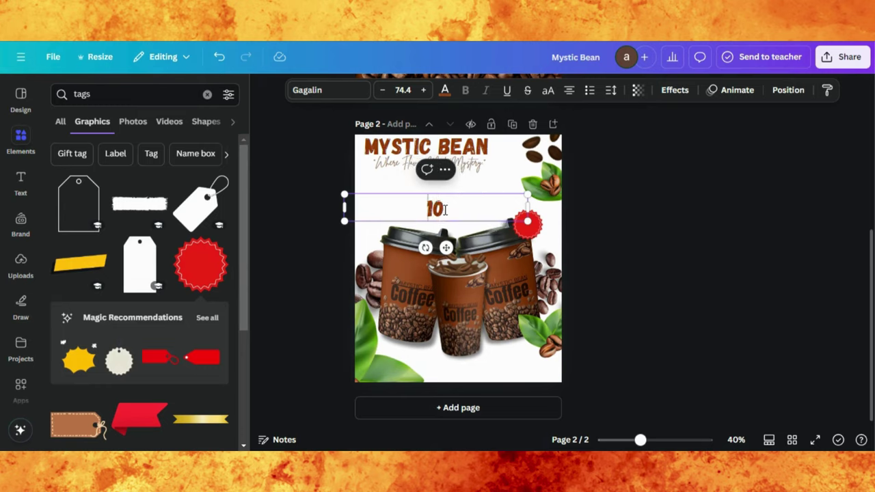
{"action": "type", "text": "$"}
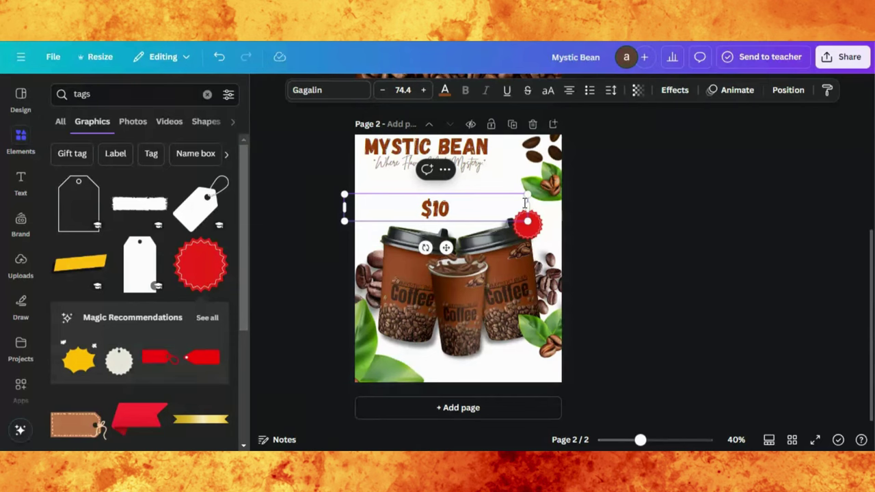
{"action": "left_click_drag", "start_coordinate": [527, 207], "coordinate": [378, 210]}
{"action": "left_click_drag", "start_coordinate": [370, 248], "coordinate": [532, 220]}
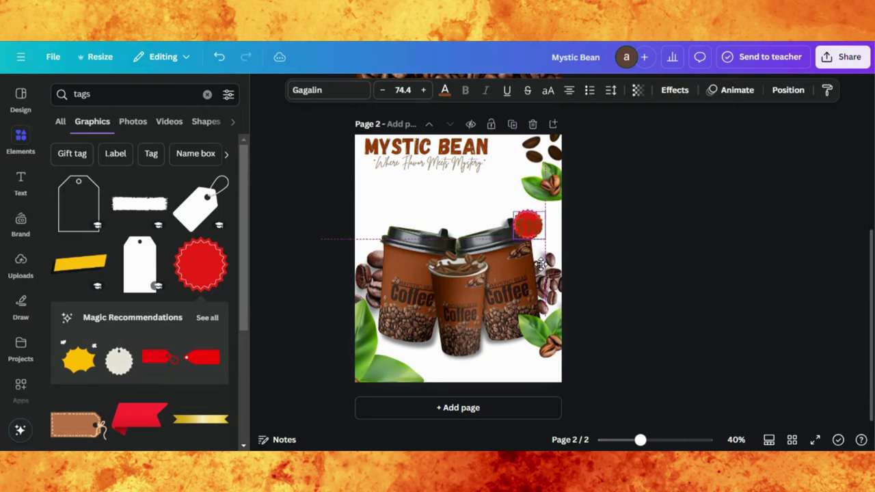
- Color the $10 price text white and resize it to about size 52 to fit inside the red badge
{"action": "left_click", "coordinate": [444, 91]}
{"action": "left_click", "coordinate": [215, 182]}
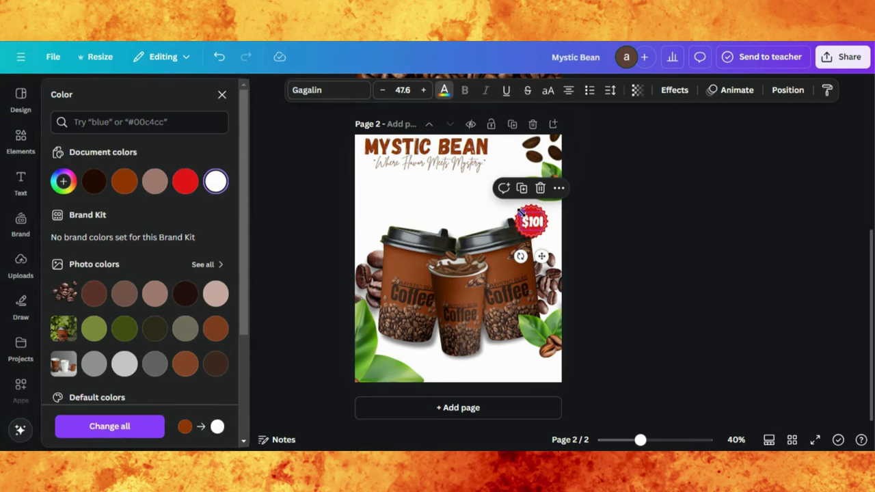
{"action": "mouse_move", "coordinate": [521, 213]}
{"action": "left_mouse_down"}
{"action": "mouse_move", "coordinate": [516, 207]}
{"action": "mouse_move", "coordinate": [532, 220]}
{"action": "mouse_move", "coordinate": [514, 207]}
{"action": "left_mouse_up"}
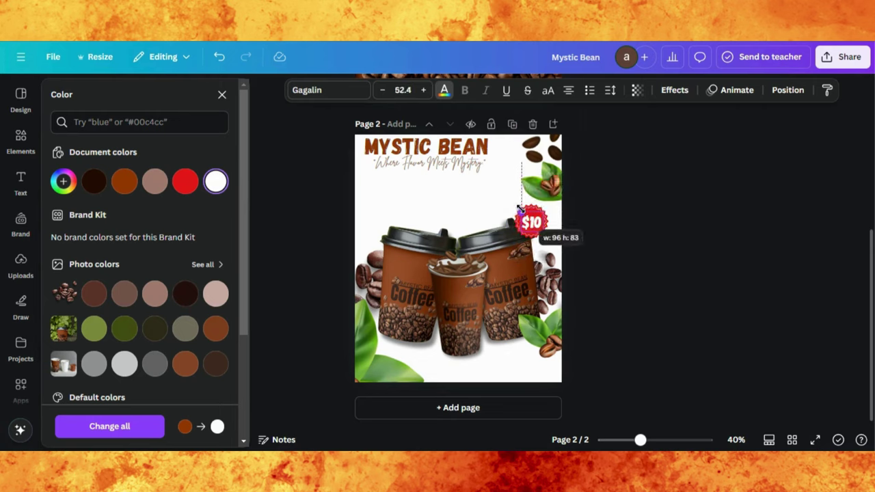
{"action": "left_click", "coordinate": [332, 287]}
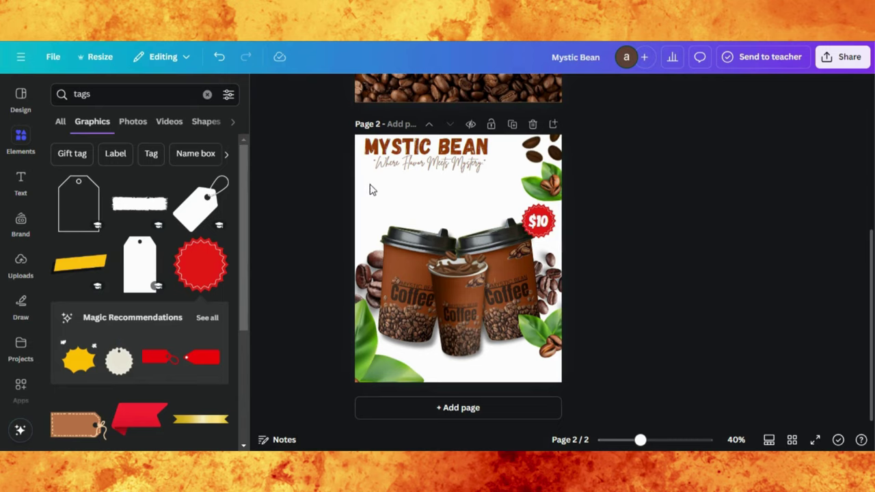
{"action": "left_click", "coordinate": [100, 92]}
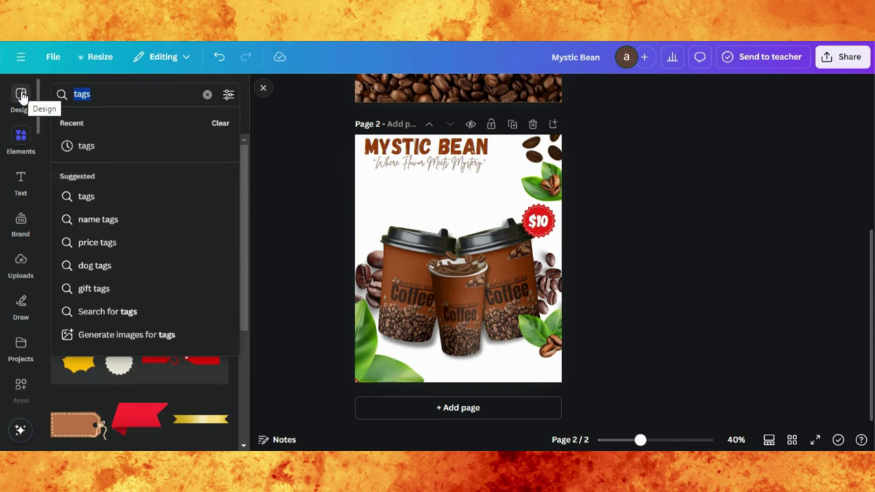
- Search the graphics for "water splash" and filter the results to a custom brown color
{"action": "type", "text": "water"}
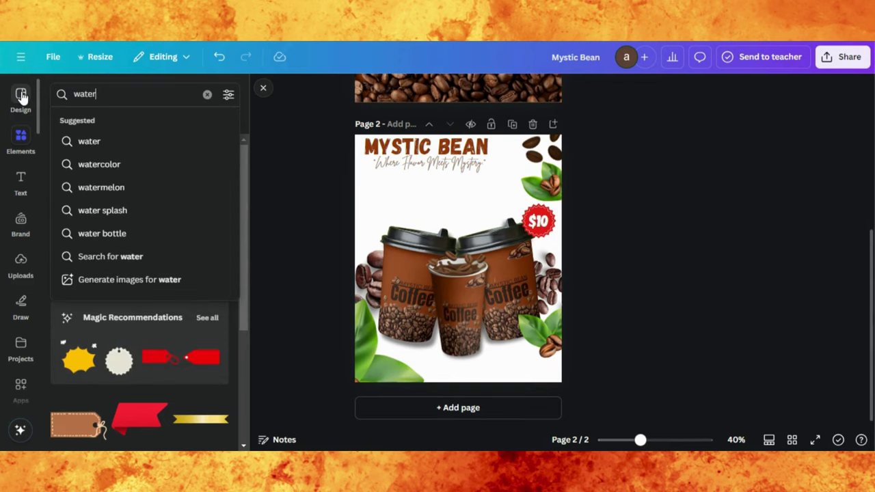
{"action": "type", "text": " splash"}
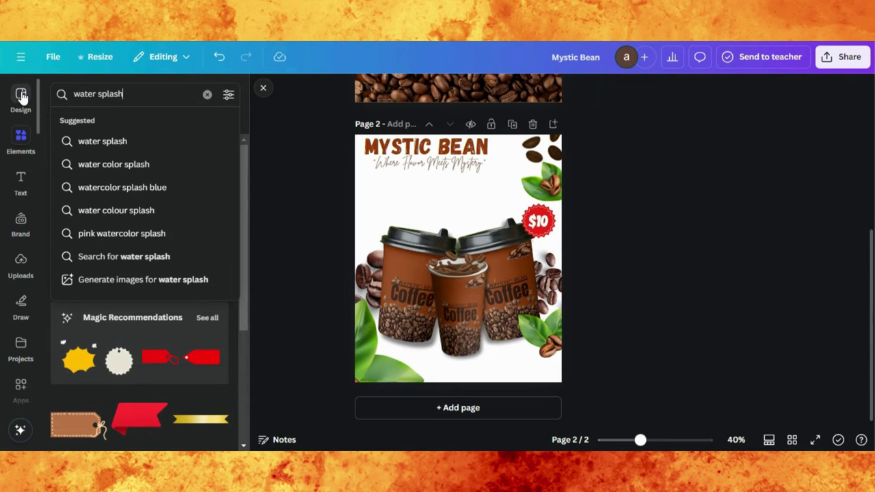
{"action": "key", "text": "Return"}
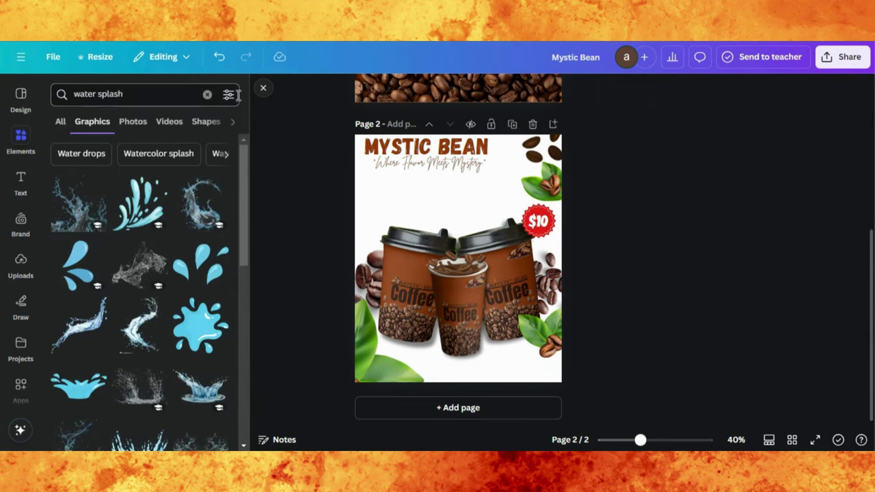
{"action": "left_click", "coordinate": [227, 95]}
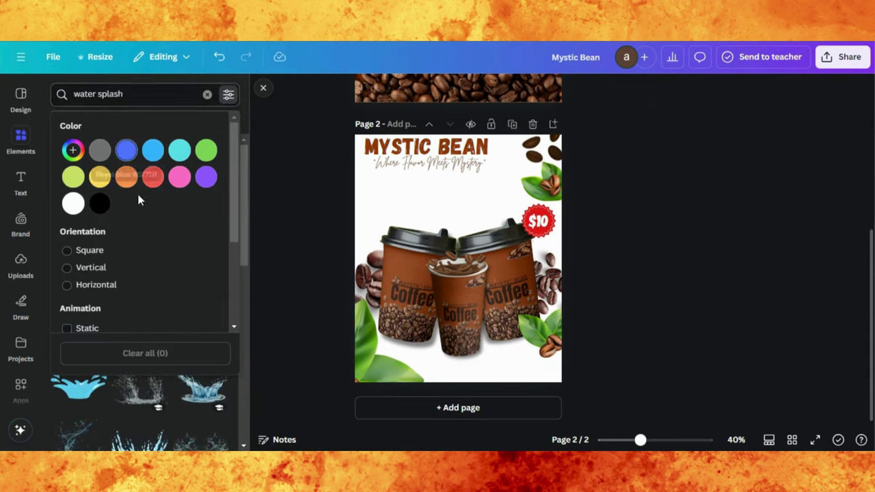
{"action": "left_click", "coordinate": [73, 149]}
{"action": "left_click", "coordinate": [84, 247]}
{"action": "left_click", "coordinate": [180, 188]}
{"action": "left_click", "coordinate": [99, 152]}
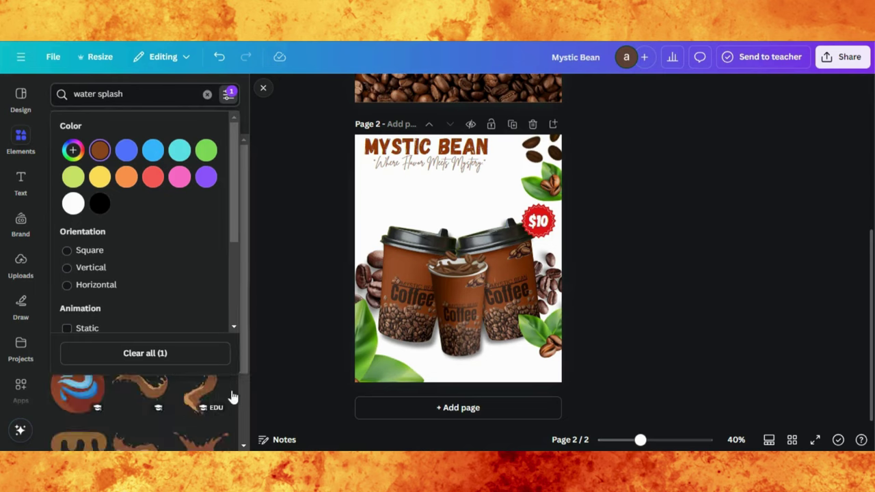
{"action": "left_click", "coordinate": [233, 395]}
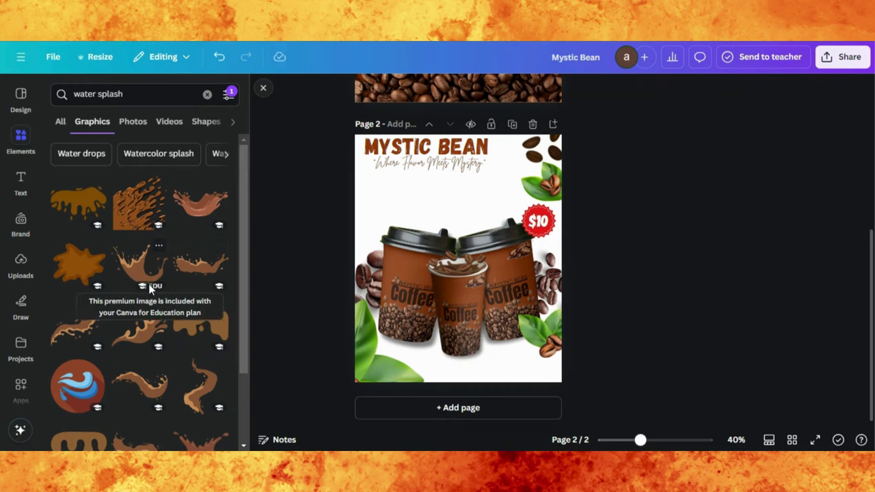
- Add the wide brown liquid splash graphic, enlarge it to about the page width, and place it over the lower part of the cups
{"action": "scroll", "coordinate": [150, 289], "scroll_direction": "down", "scroll_amount": 10}
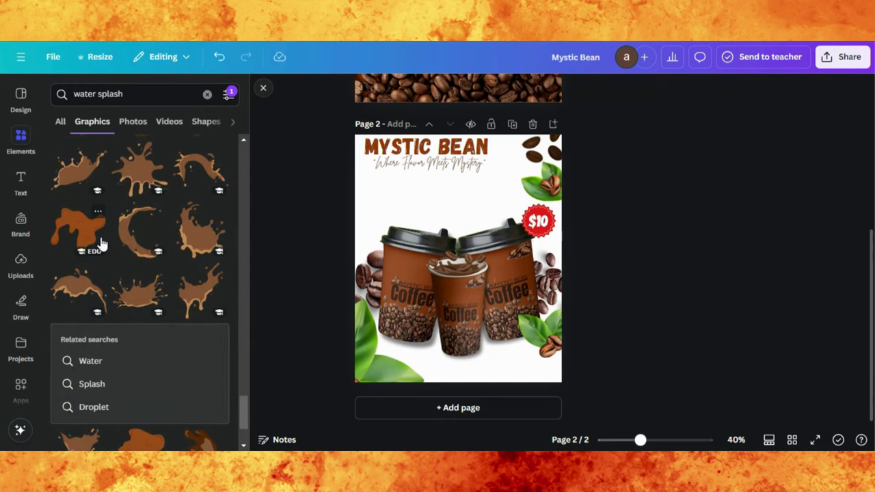
{"action": "left_click", "coordinate": [134, 299]}
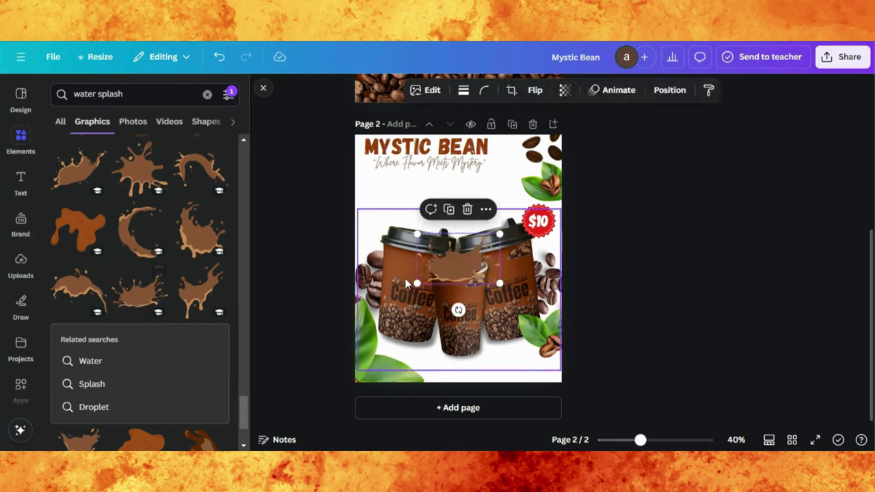
{"action": "left_click_drag", "start_coordinate": [452, 265], "coordinate": [435, 355]}
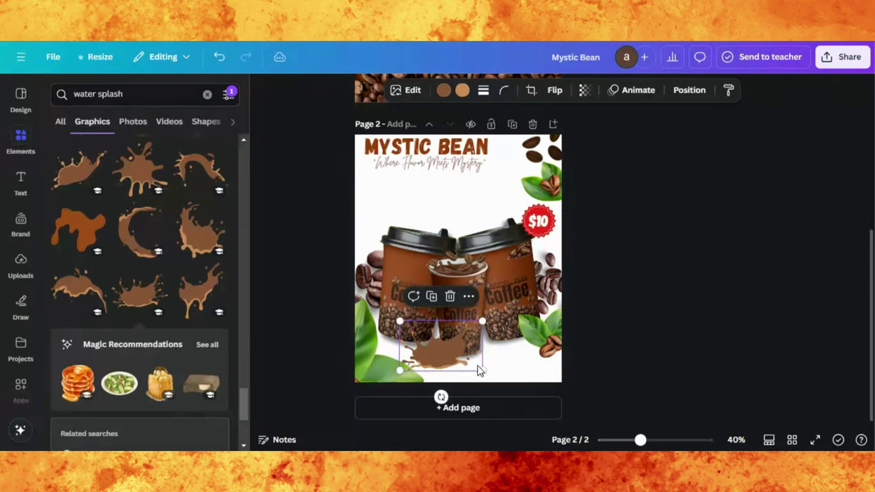
{"action": "left_click_drag", "start_coordinate": [482, 322], "coordinate": [619, 274]}
{"action": "left_click_drag", "start_coordinate": [535, 324], "coordinate": [498, 335]}
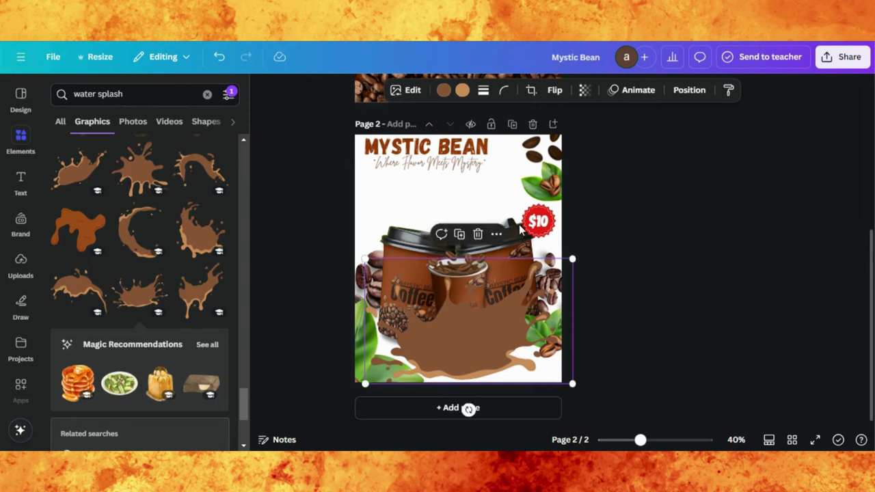
- Set the brown splash's transparency to 44 and send its layer behind the cups and leaves
{"action": "left_click", "coordinate": [584, 91]}
{"action": "left_click_drag", "start_coordinate": [586, 137], "coordinate": [566, 146]}
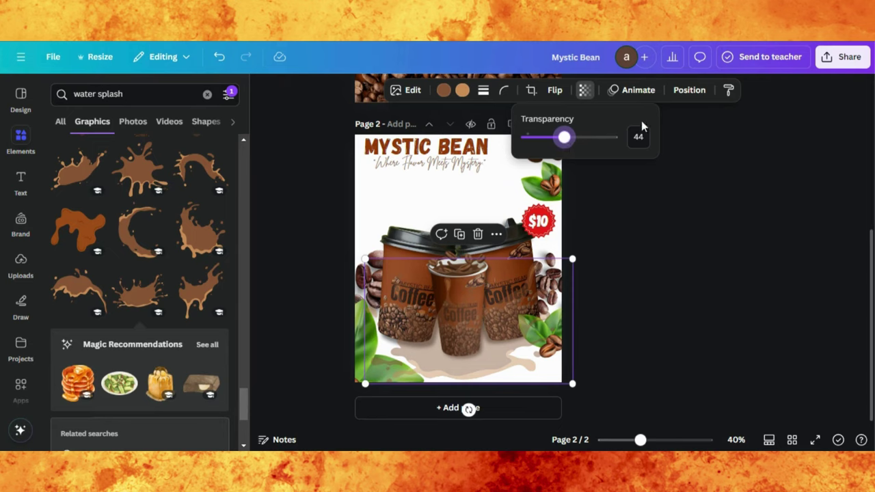
{"action": "left_click", "coordinate": [689, 89]}
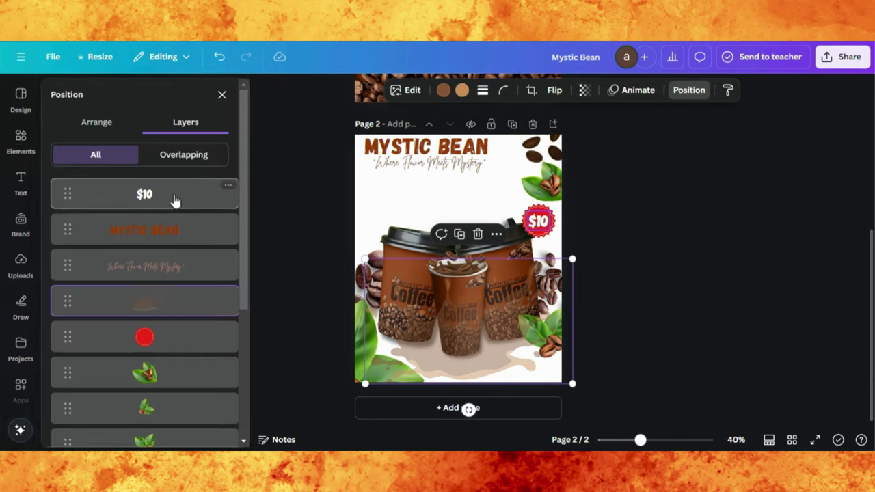
{"action": "left_click_drag", "start_coordinate": [148, 303], "coordinate": [151, 391]}
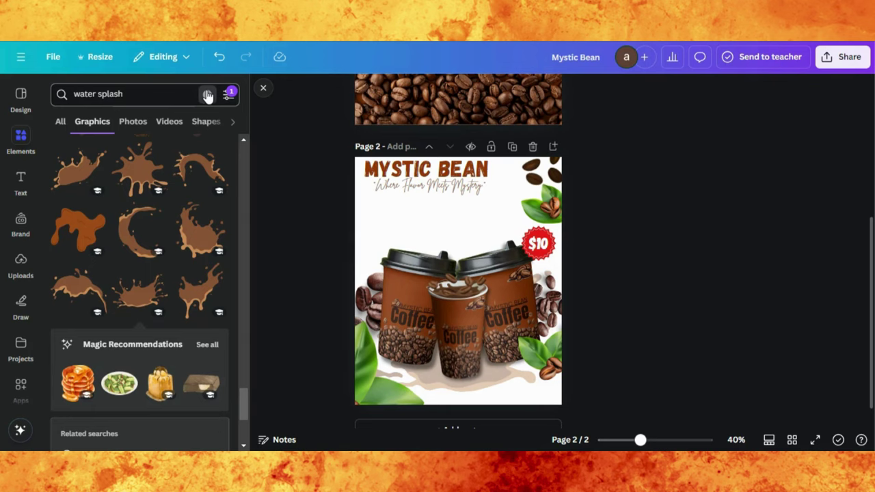
- Search "water splash" graphics without the color filter, add the clear upright water splash, and enlarge it across the lower half of the cups
{"action": "left_click", "coordinate": [208, 95]}
{"action": "left_click", "coordinate": [147, 94]}
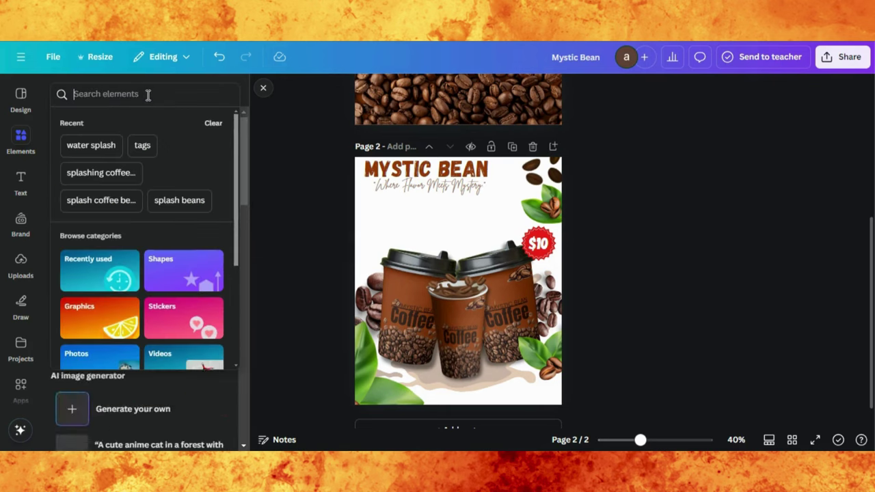
{"action": "left_click", "coordinate": [98, 148]}
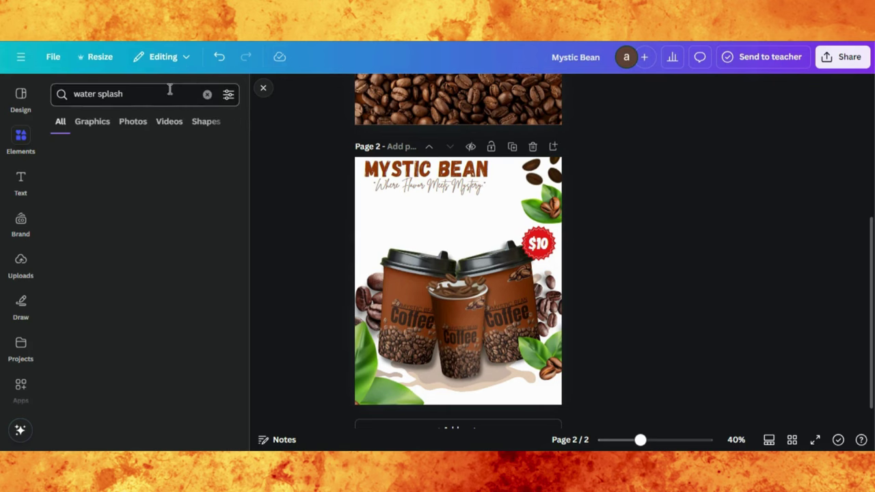
{"action": "left_click", "coordinate": [96, 125]}
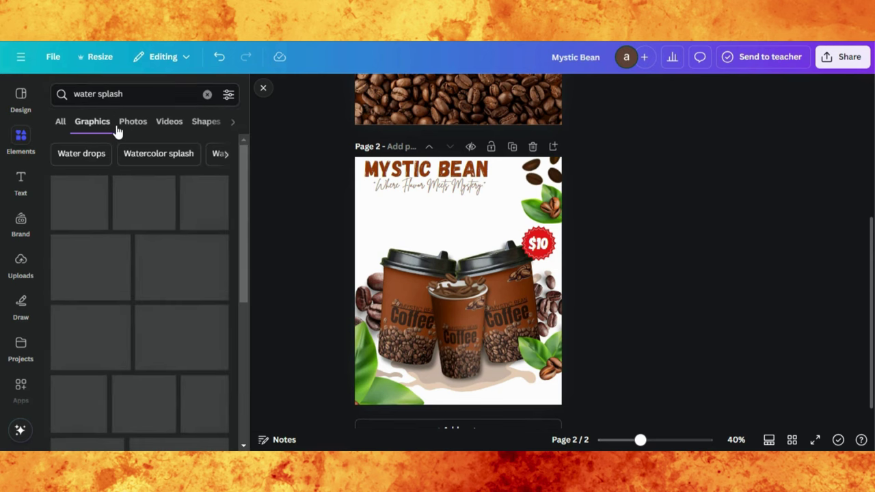
{"action": "left_click", "coordinate": [134, 384]}
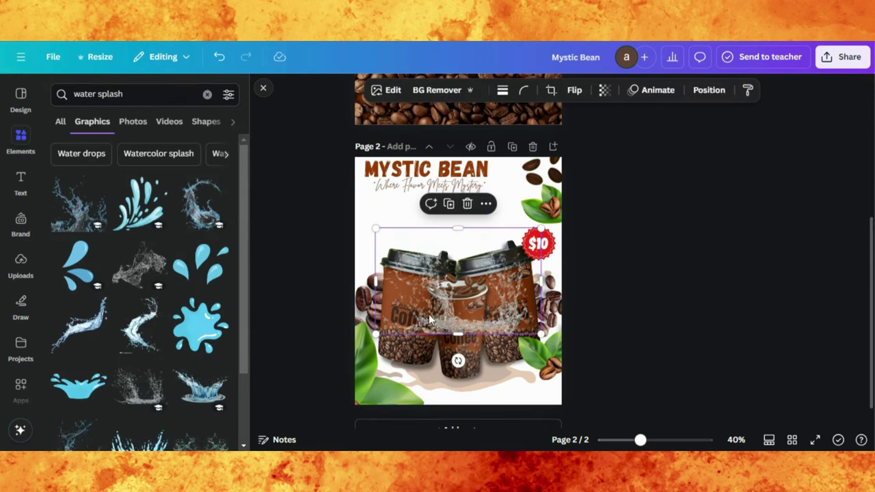
{"action": "left_click_drag", "start_coordinate": [449, 317], "coordinate": [428, 380]}
{"action": "left_click_drag", "start_coordinate": [520, 291], "coordinate": [598, 241]}
{"action": "left_click_drag", "start_coordinate": [474, 351], "coordinate": [445, 379]}
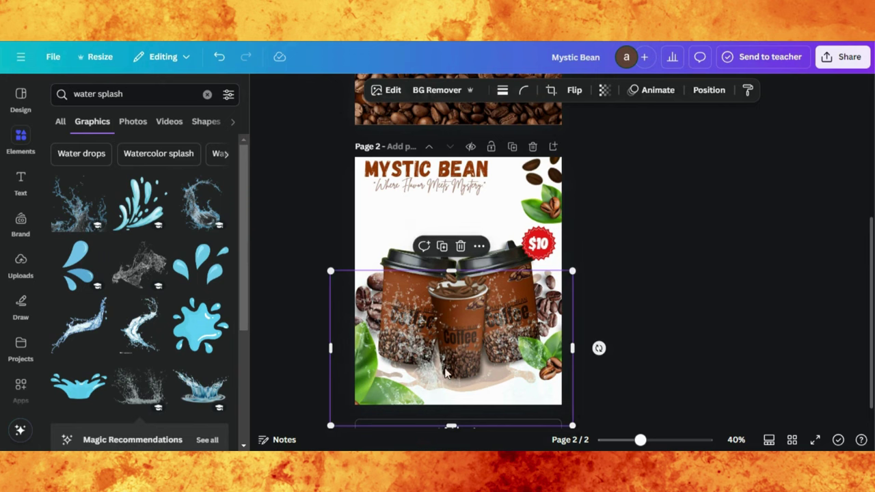
- Try dark brown #230c02 and medium brown on the page 2 background, and settle on the rust brown document color
{"action": "left_click", "coordinate": [404, 220]}
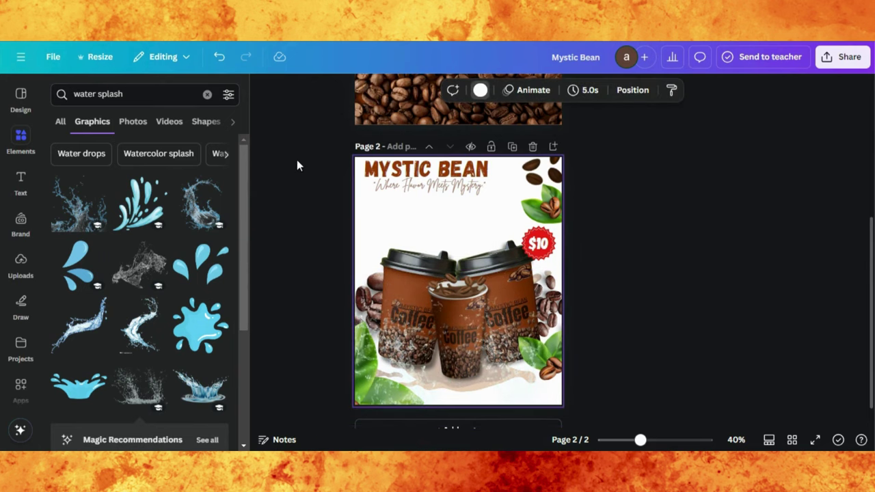
{"action": "left_click", "coordinate": [94, 181]}
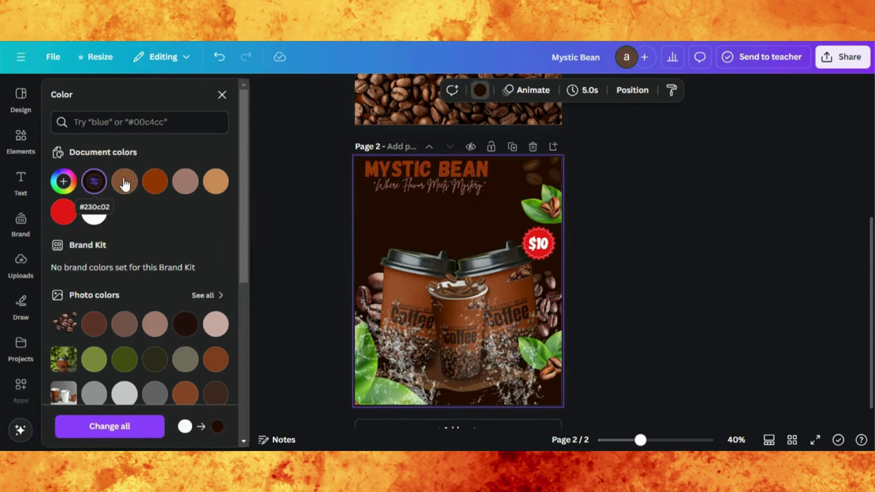
{"action": "left_click", "coordinate": [125, 182]}
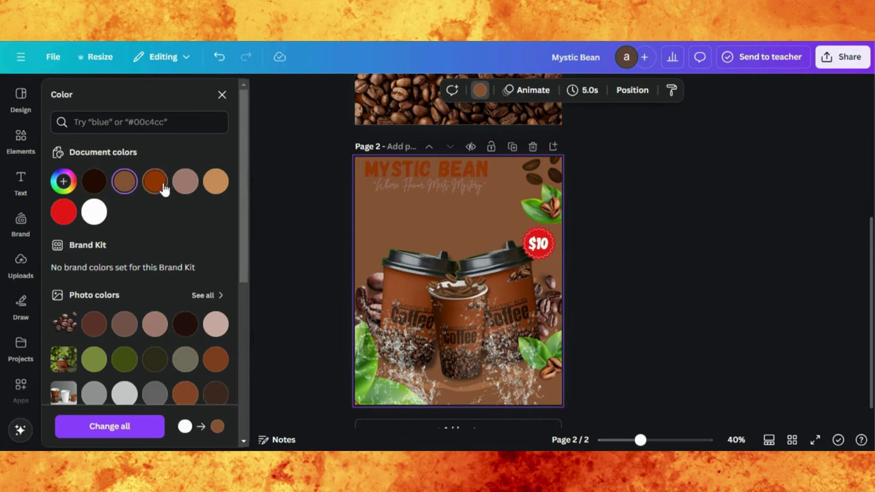
{"action": "left_click", "coordinate": [215, 182]}
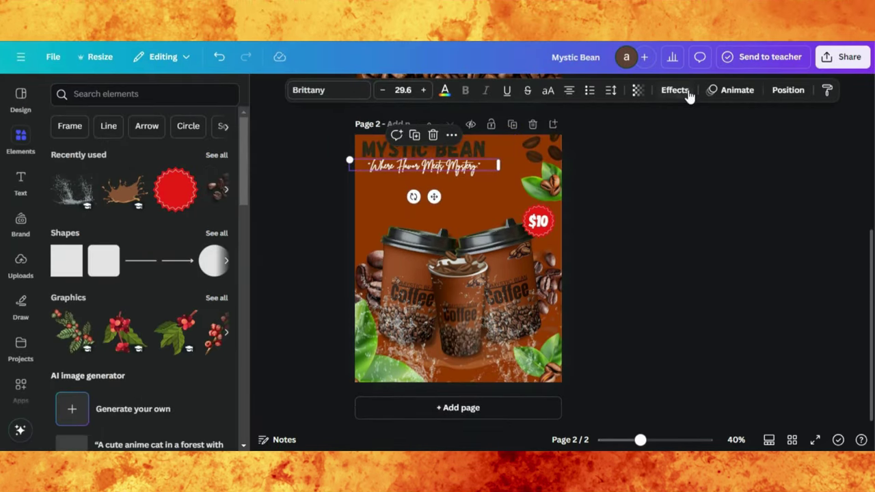
- Apply the Neon effect to the "Where Flavor Meets Mystery" tagline with an intensity of 100
{"action": "left_click", "coordinate": [675, 90]}
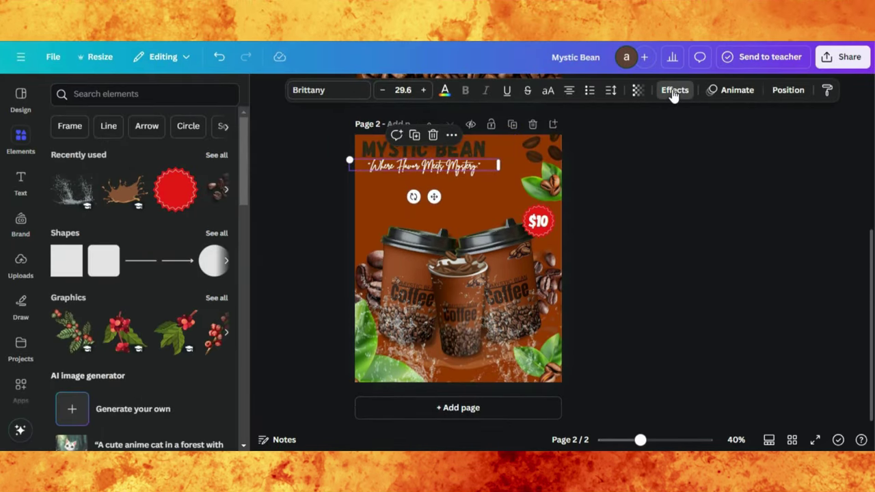
{"action": "left_click", "coordinate": [193, 326]}
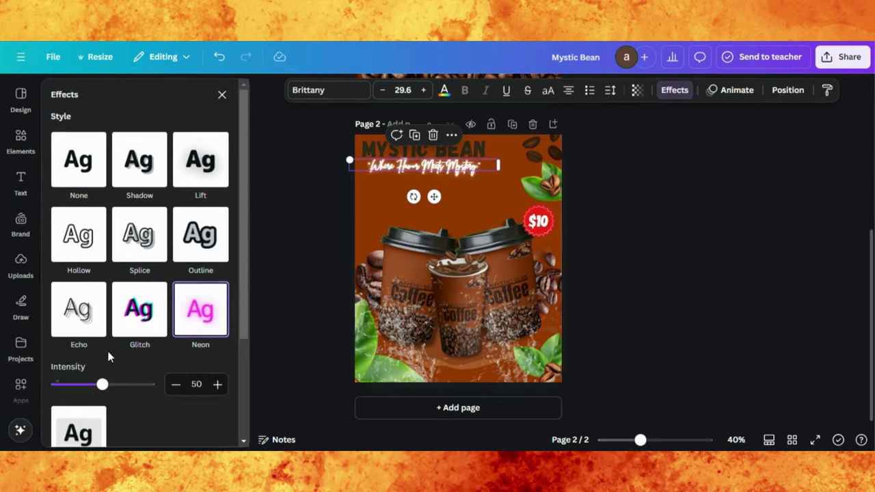
{"action": "left_click_drag", "start_coordinate": [102, 387], "coordinate": [2, 366]}
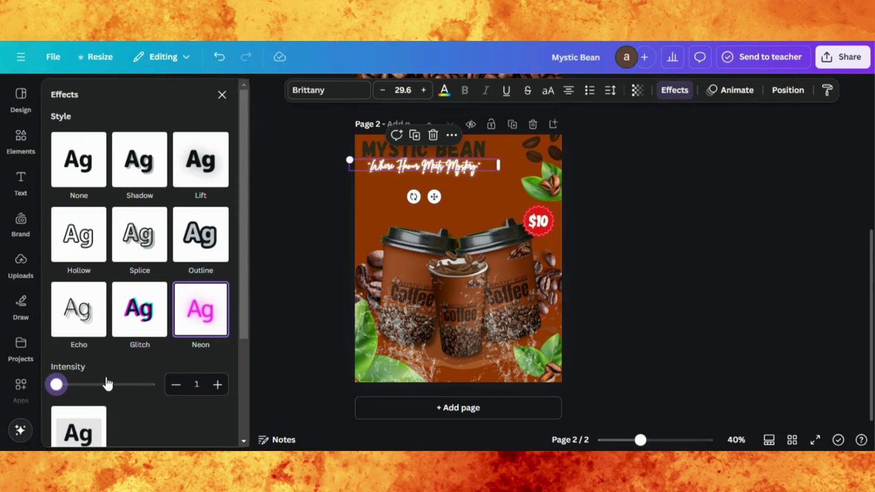
{"action": "left_click_drag", "start_coordinate": [107, 385], "coordinate": [177, 358]}
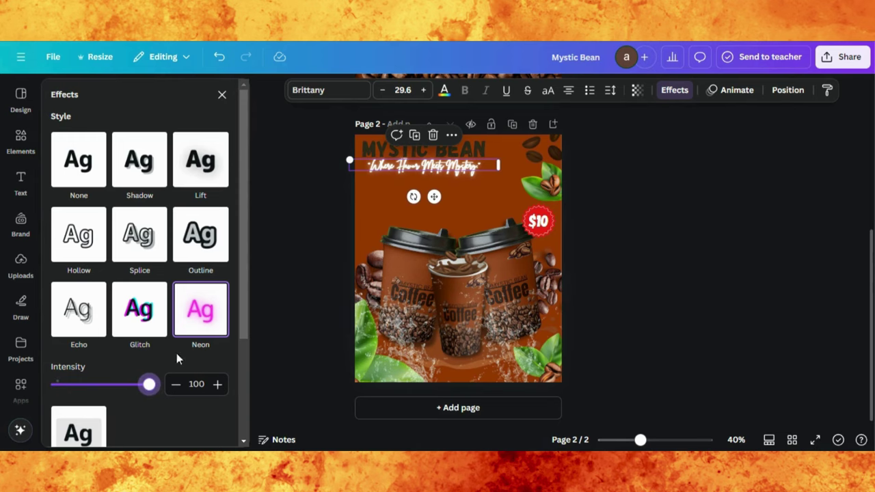
{"action": "left_click", "coordinate": [288, 226]}
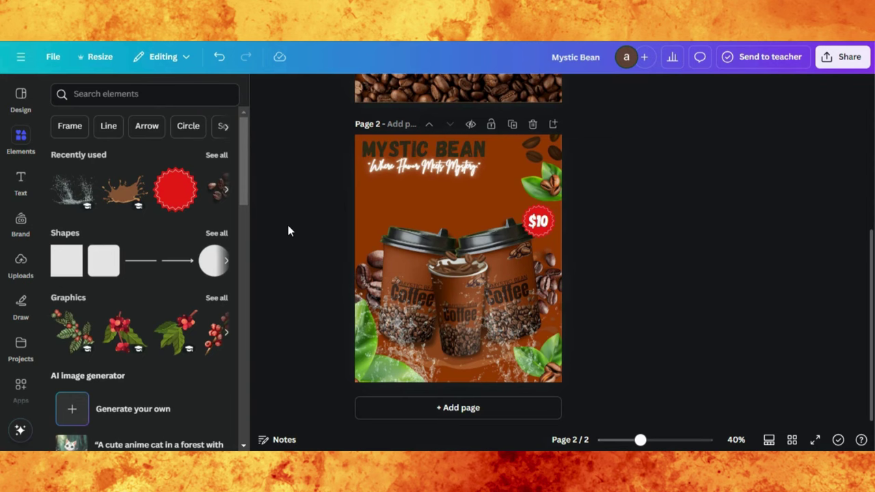
- Apply the Lift effect to the MYSTIC BEAN title with an intensity of 12
{"action": "left_click", "coordinate": [359, 148]}
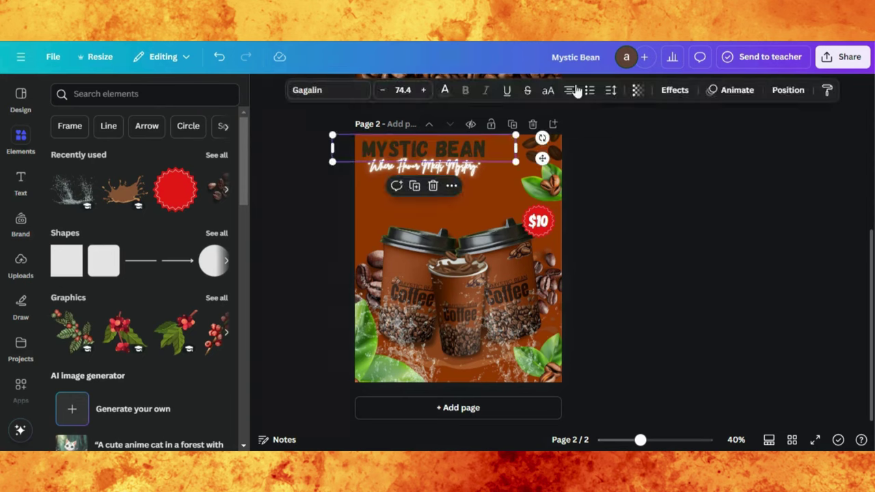
{"action": "left_click", "coordinate": [675, 89]}
{"action": "left_click", "coordinate": [200, 160]}
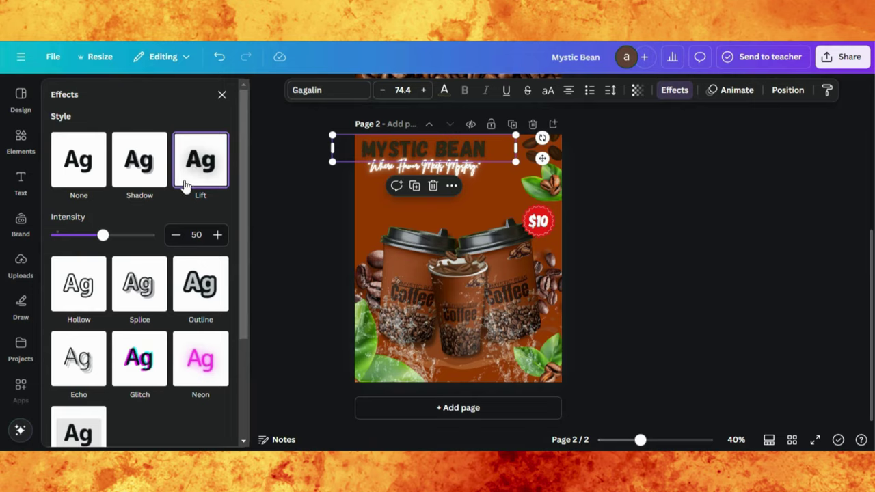
{"action": "left_click_drag", "start_coordinate": [103, 235], "coordinate": [67, 237]}
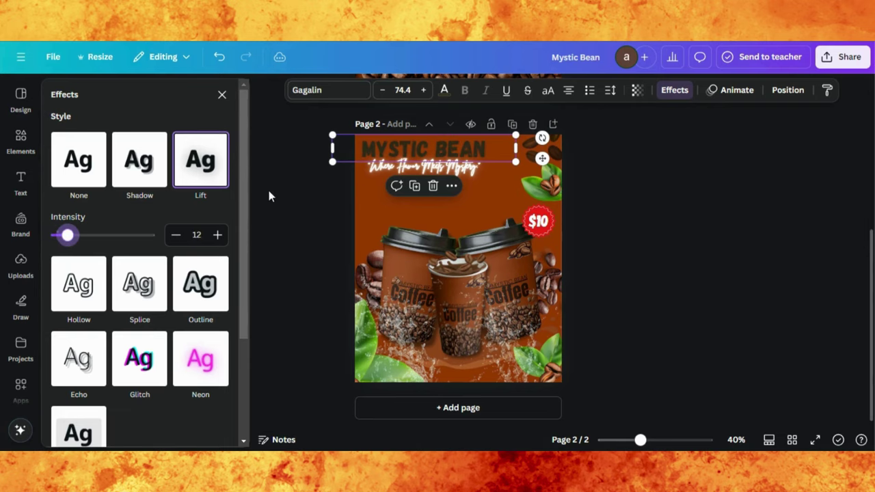
{"action": "left_click", "coordinate": [272, 209]}
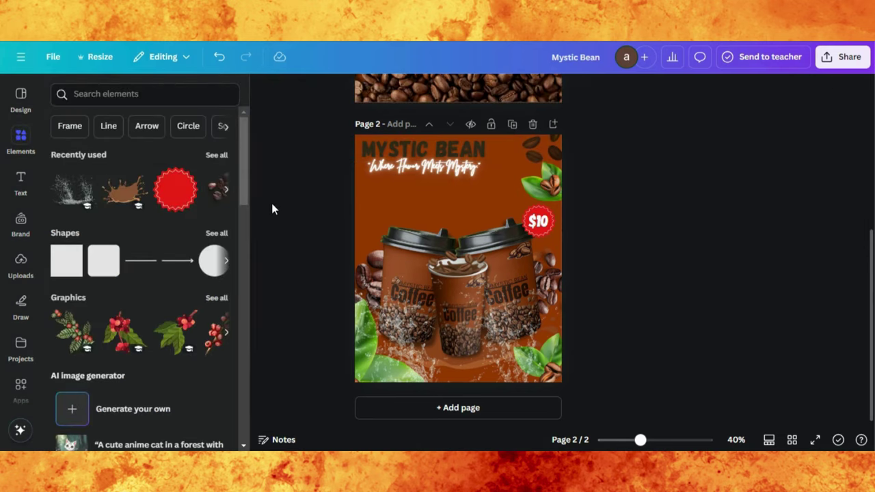
- Search the graphics for "glow light" and add the soft white round glow to page 2
{"action": "left_click", "coordinate": [91, 94]}
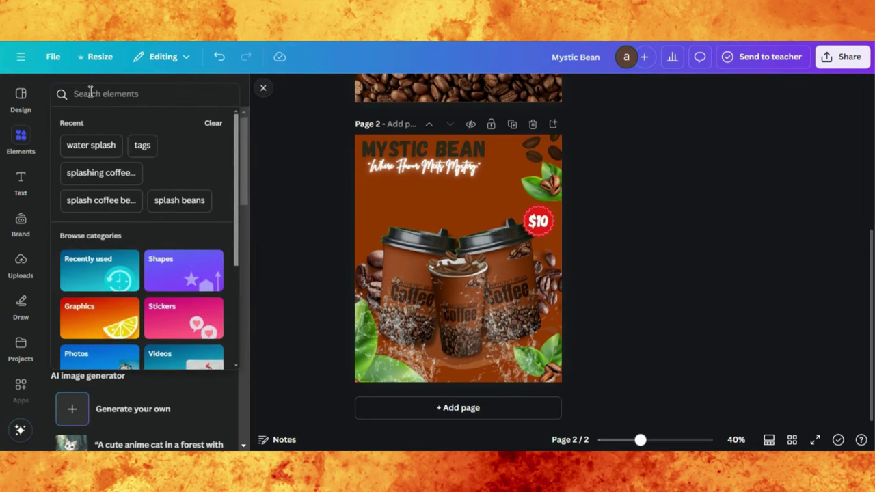
{"action": "type", "text": "gl"}
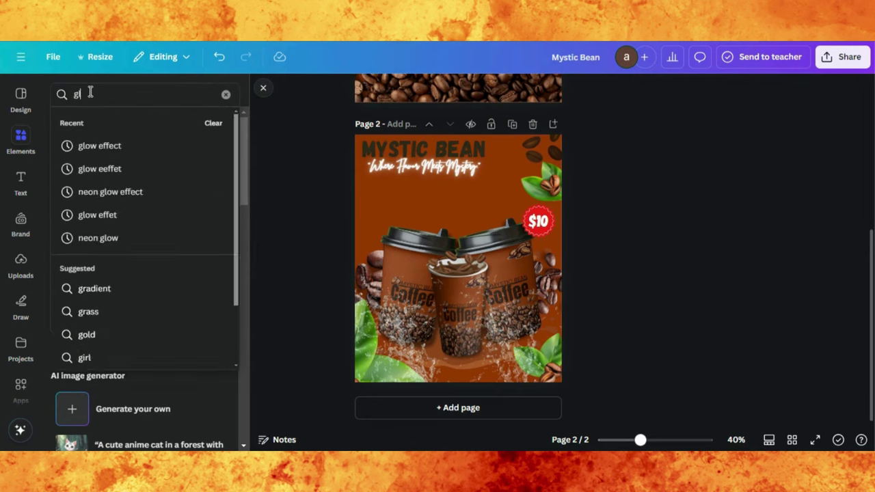
{"action": "type", "text": "ow light"}
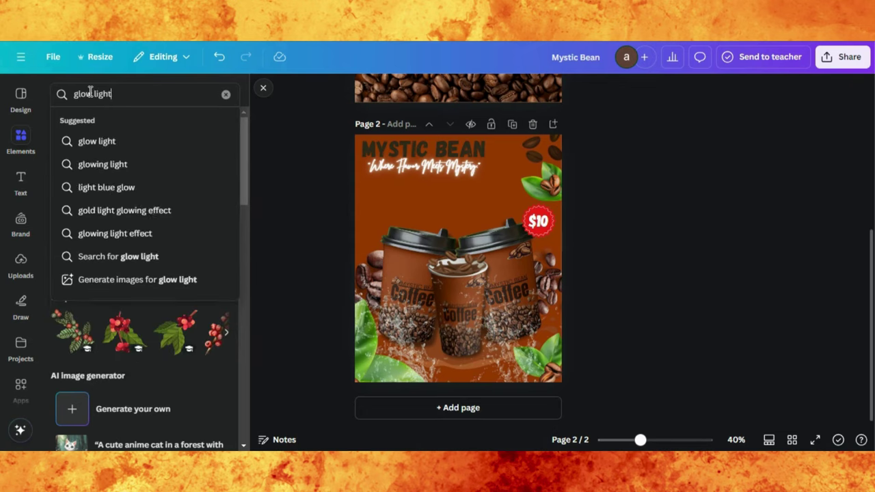
{"action": "key", "text": "Return"}
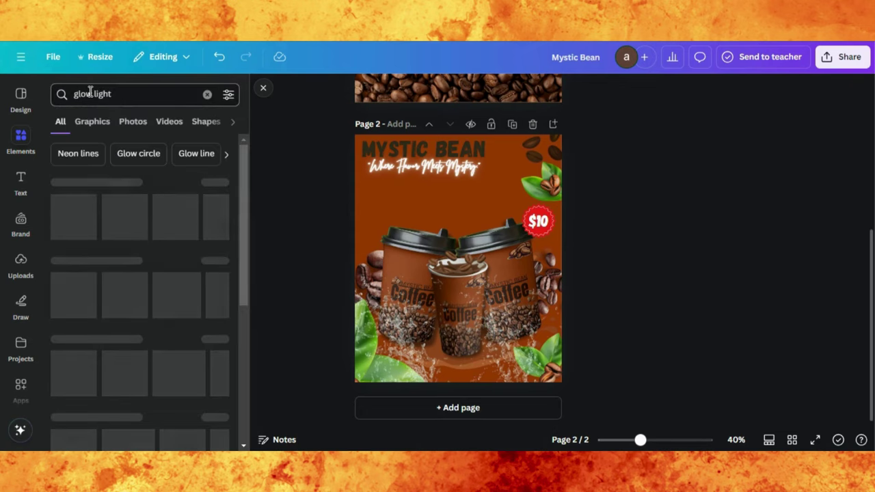
{"action": "left_click", "coordinate": [90, 130]}
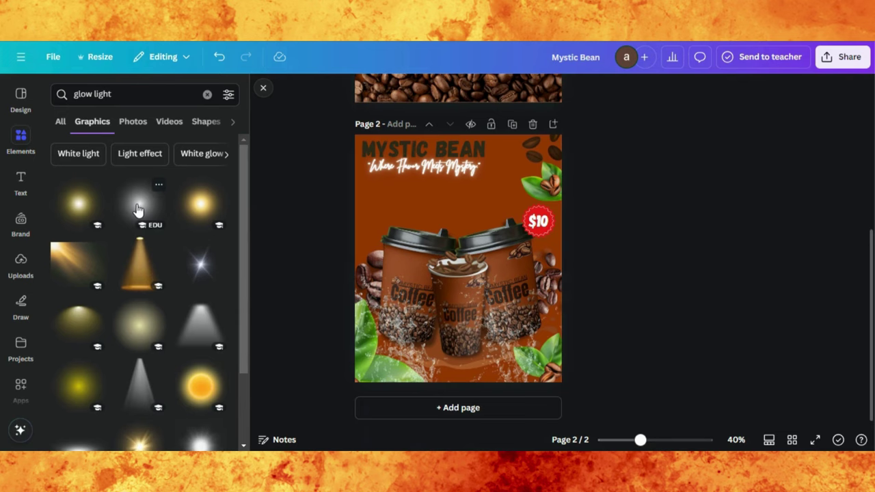
{"action": "left_click", "coordinate": [138, 208]}
- Enlarge the white glow well beyond the page edges and center it over the middle cup
{"action": "left_click_drag", "start_coordinate": [540, 175], "coordinate": [726, 89]}
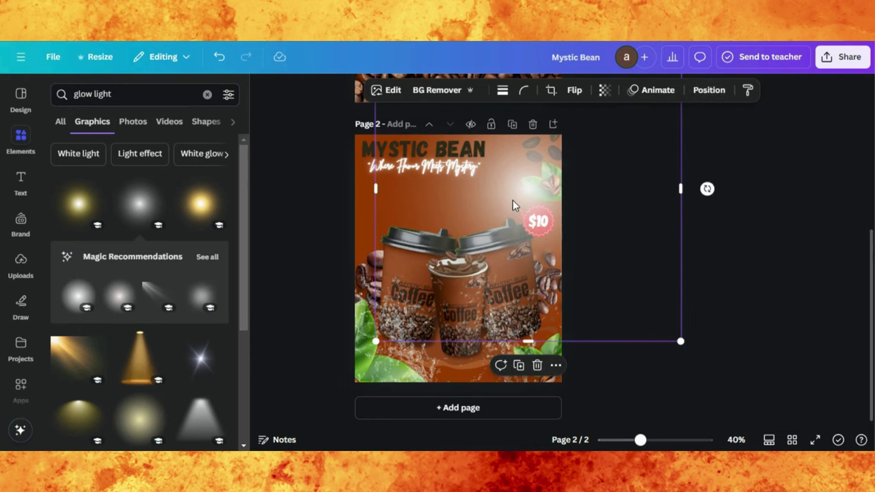
{"action": "left_click_drag", "start_coordinate": [513, 201], "coordinate": [459, 242]}
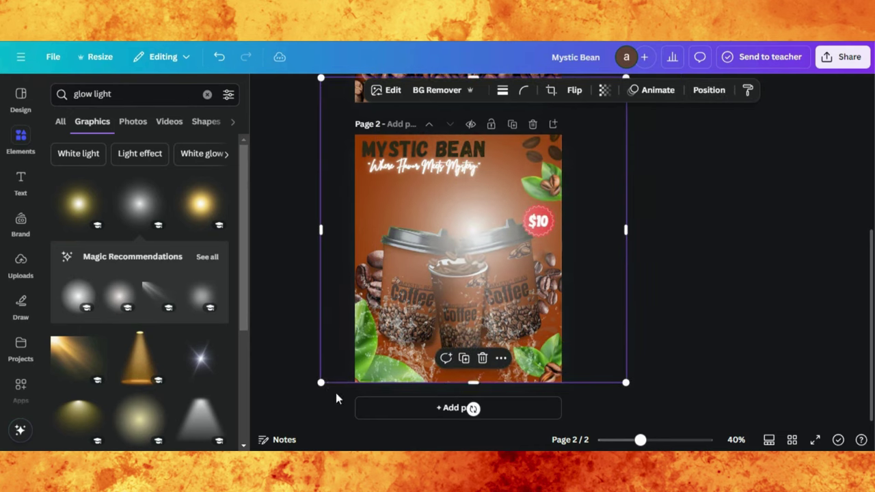
{"action": "left_click_drag", "start_coordinate": [322, 383], "coordinate": [219, 445]}
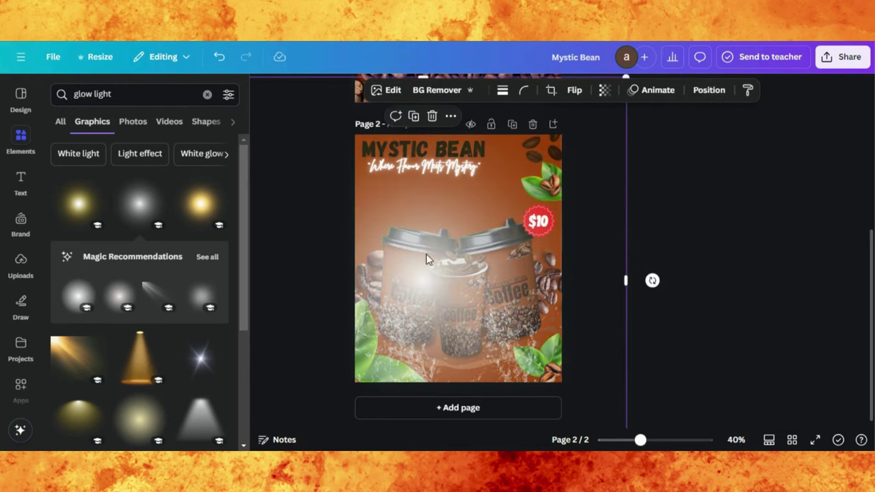
{"action": "left_click_drag", "start_coordinate": [426, 284], "coordinate": [455, 270]}
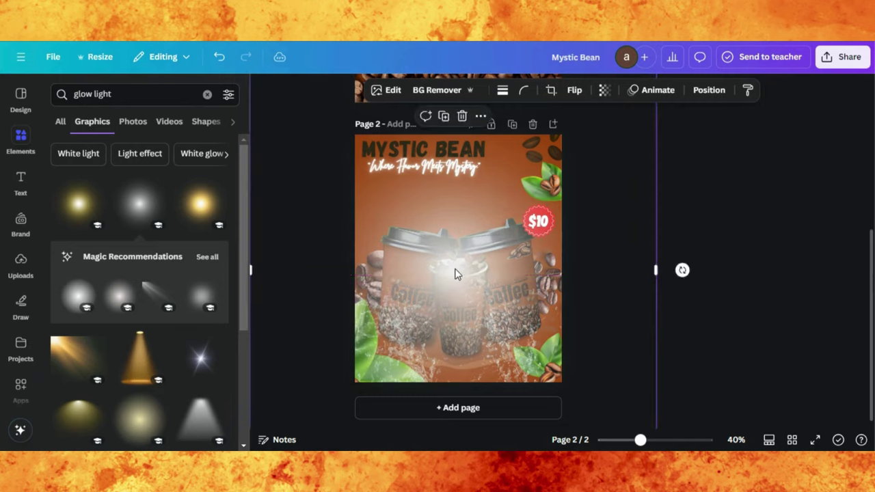
- Move the white glow layer behind the cups and brown splash, directly above the page background
{"action": "left_click", "coordinate": [714, 89]}
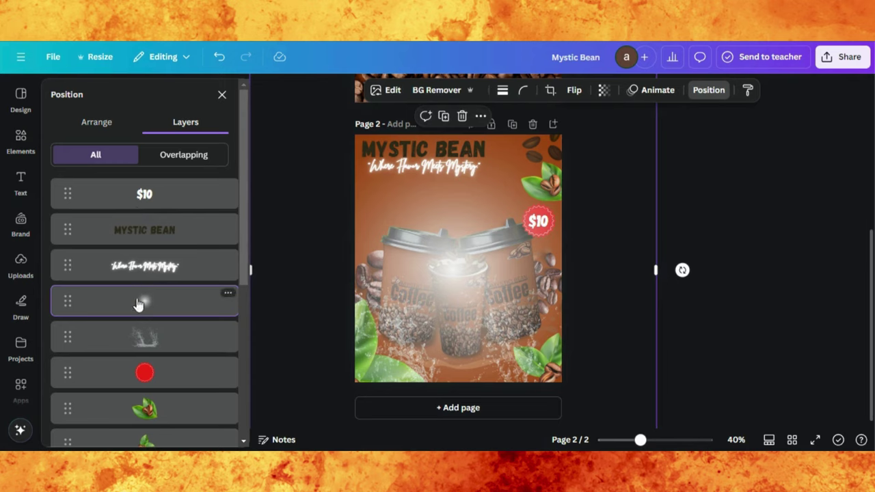
{"action": "left_click_drag", "start_coordinate": [120, 404], "coordinate": [141, 395]}
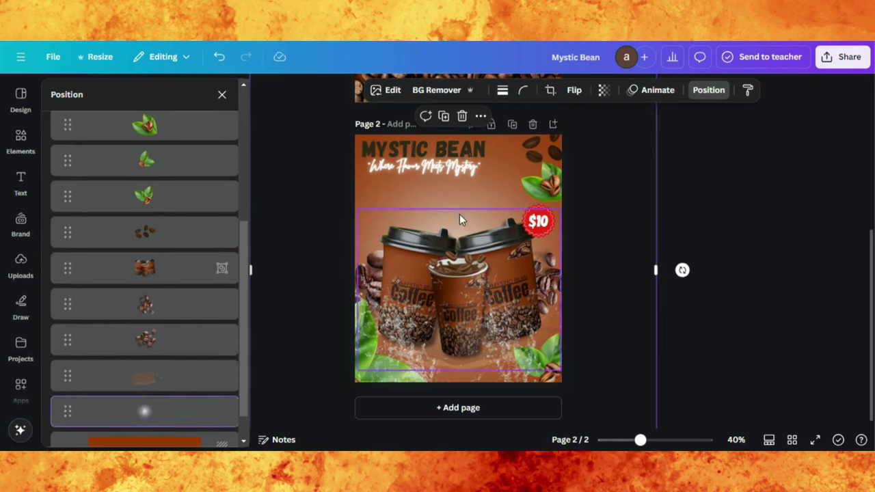
{"action": "key", "text": "Escape"}
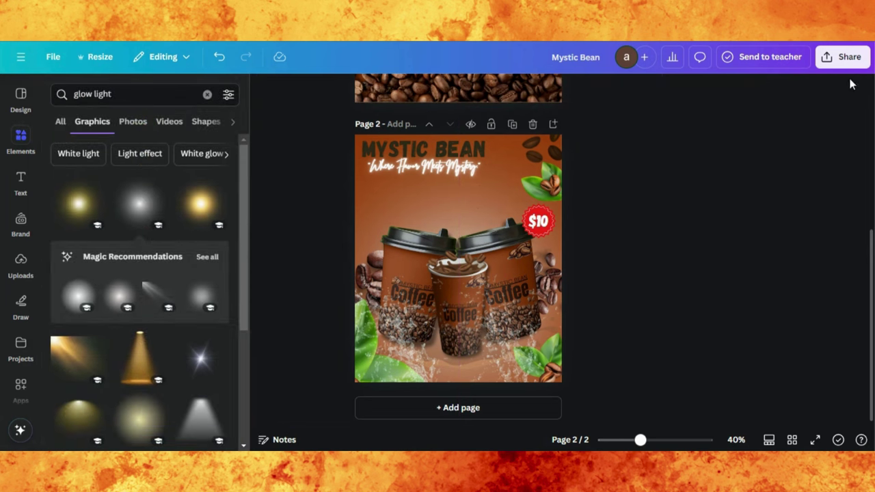
- Download only page 2 as a PNG at size 3.125 (2,813 × 3,375 px)
{"action": "left_click", "coordinate": [846, 58]}
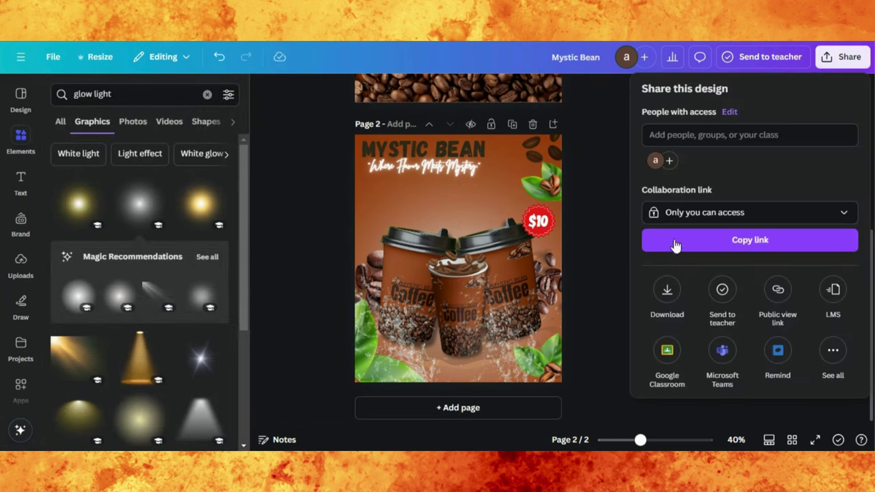
{"action": "left_click", "coordinate": [668, 290]}
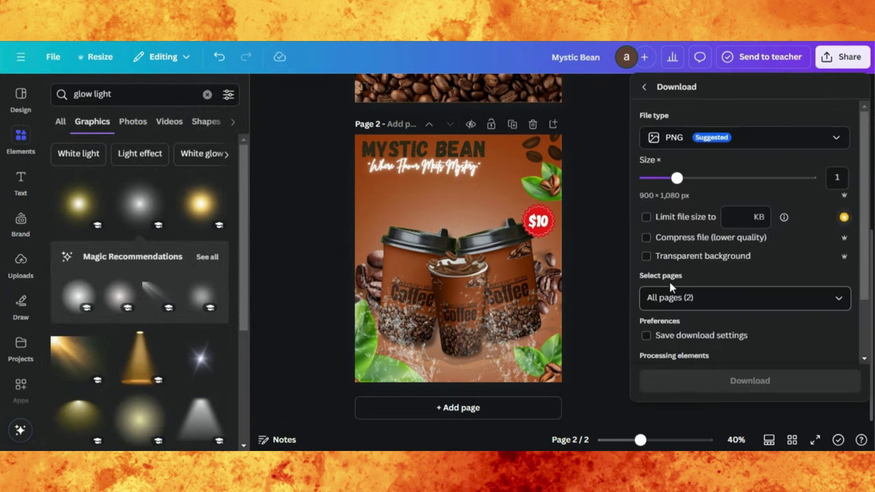
{"action": "left_click_drag", "start_coordinate": [677, 178], "coordinate": [835, 178]}
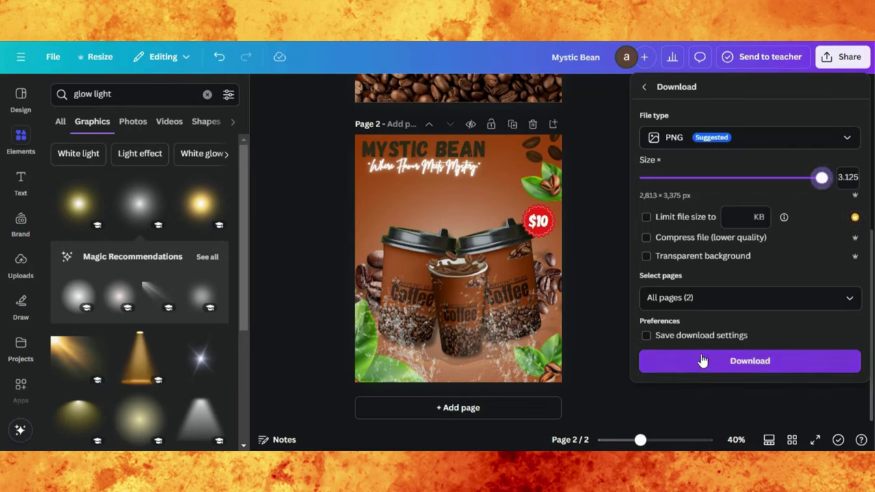
{"action": "left_click", "coordinate": [703, 296]}
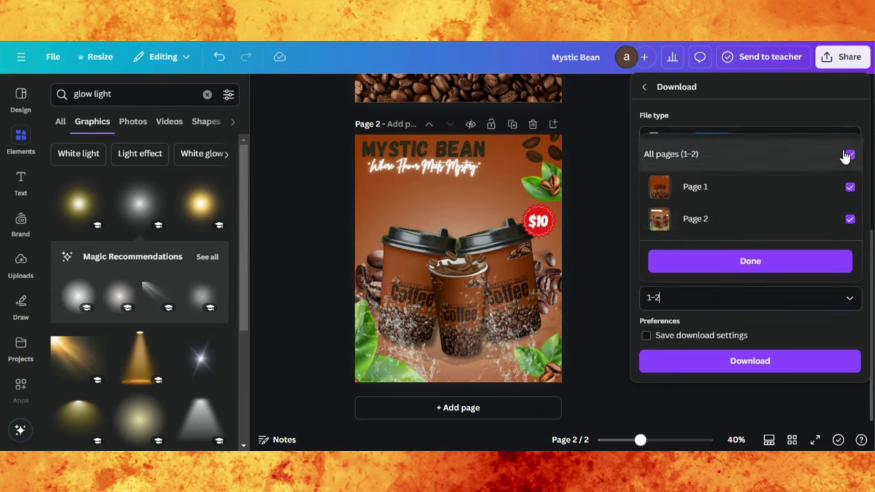
{"action": "left_click", "coordinate": [849, 155]}
{"action": "left_click", "coordinate": [850, 219]}
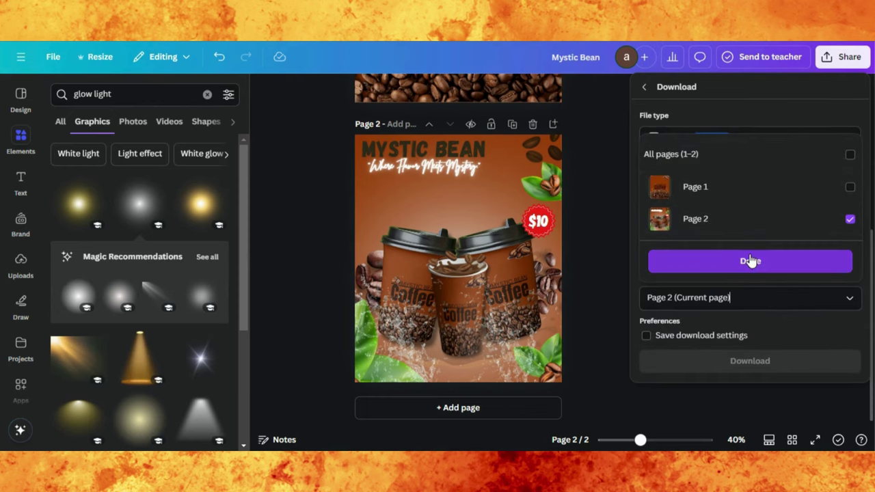
{"action": "left_click", "coordinate": [745, 261]}
{"action": "left_click", "coordinate": [711, 361]}
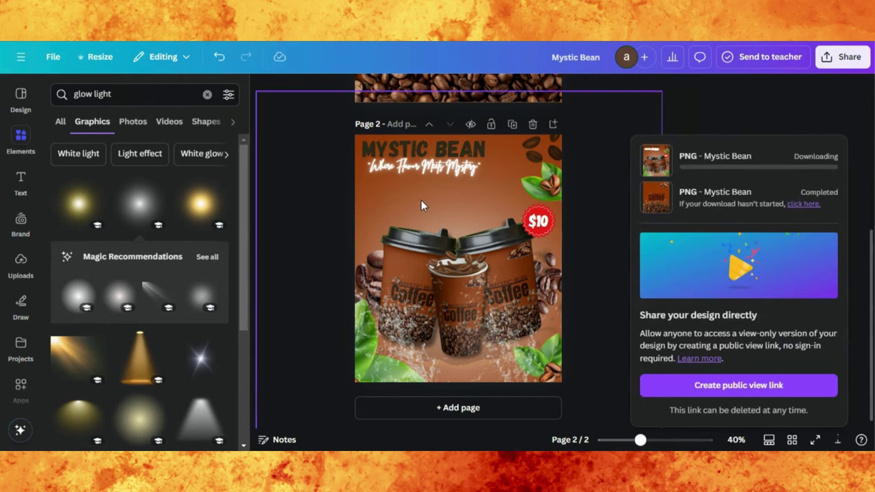